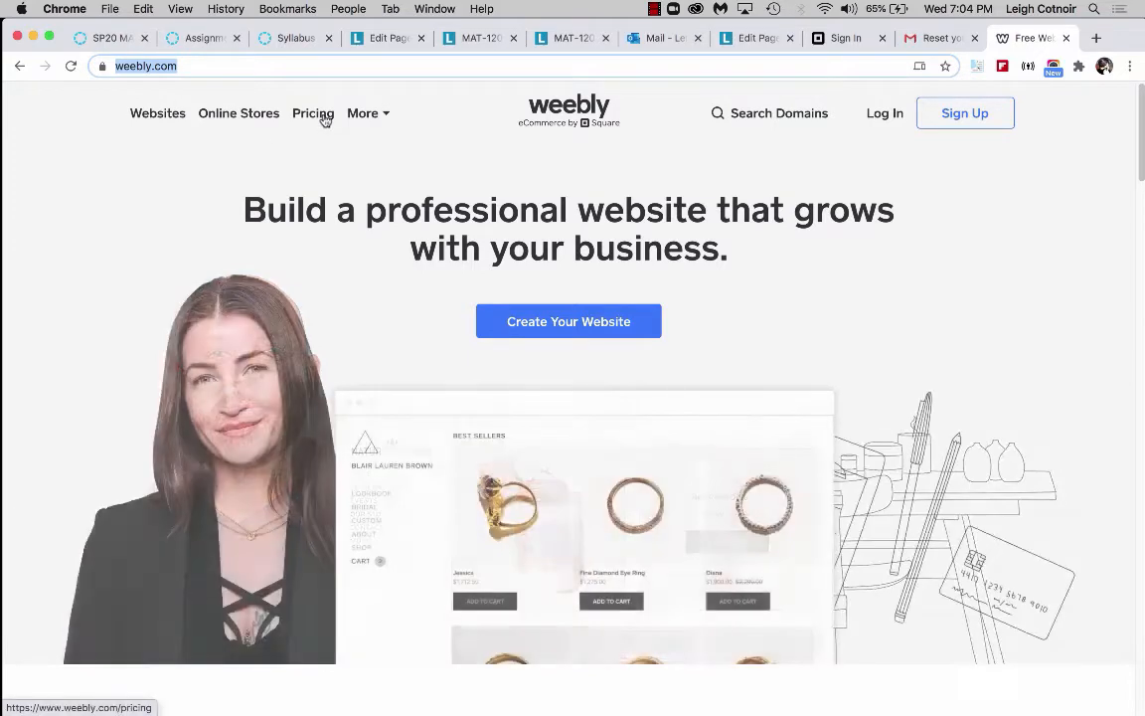
Open Weebly's pricing page and select the Free plan.
{"action": "left_click", "coordinate": [322, 118]}
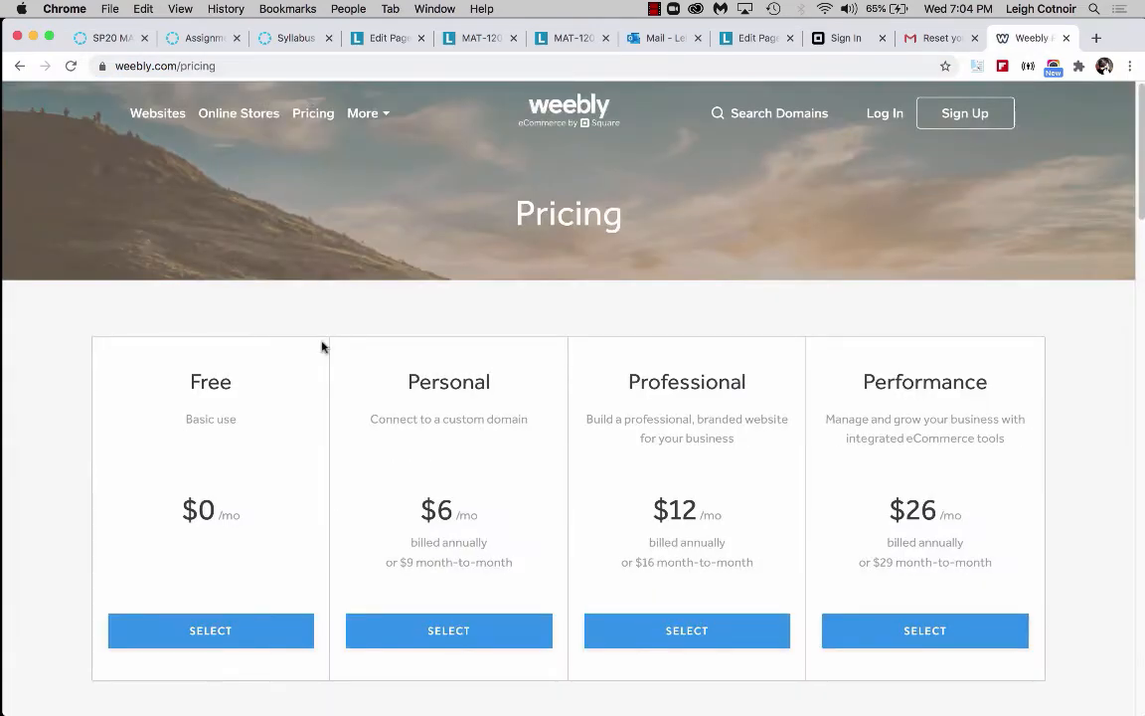
{"action": "scroll", "coordinate": [321, 346], "scroll_direction": "down", "scroll_amount": 2}
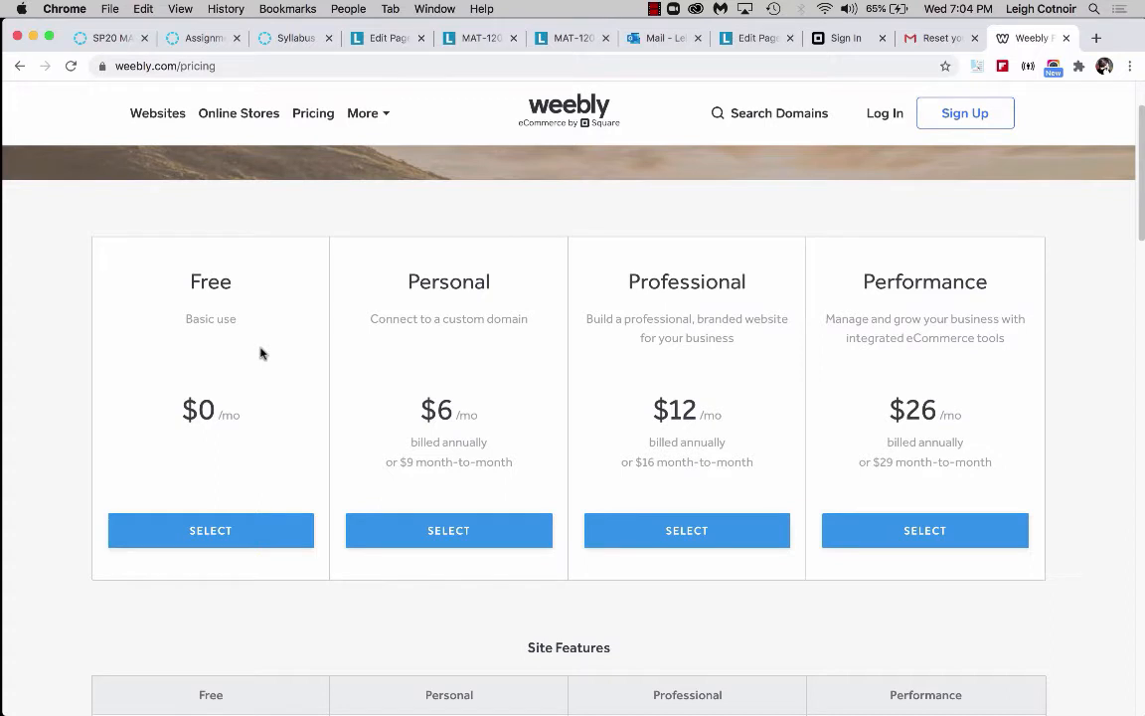
{"action": "scroll", "coordinate": [262, 353], "scroll_direction": "down", "scroll_amount": 1}
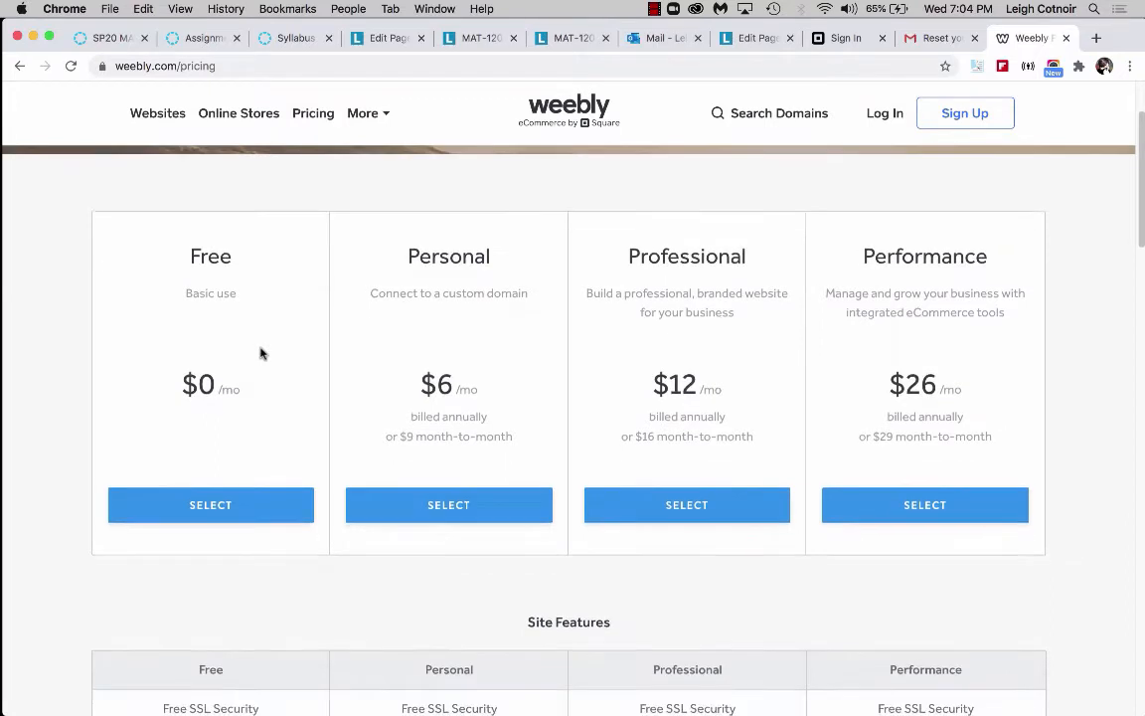
{"action": "left_click", "coordinate": [210, 512]}
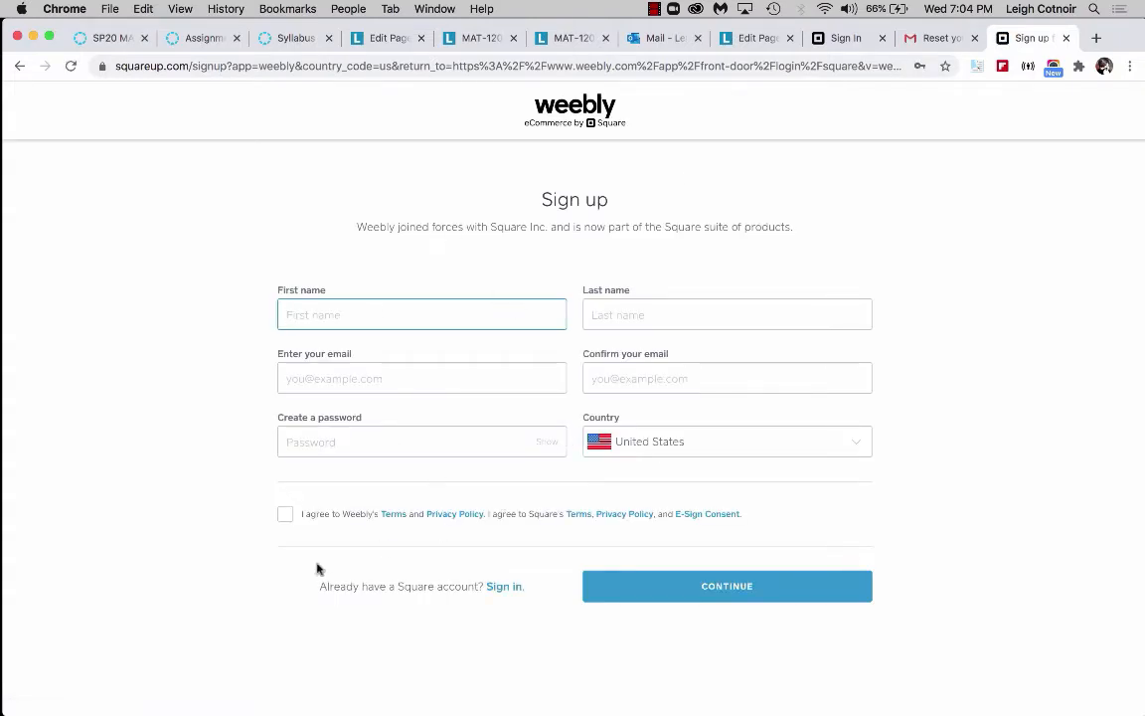
Switch from the sign-up form to signing in with an existing Square account.
{"action": "left_click_drag", "start_coordinate": [399, 586], "coordinate": [480, 587]}
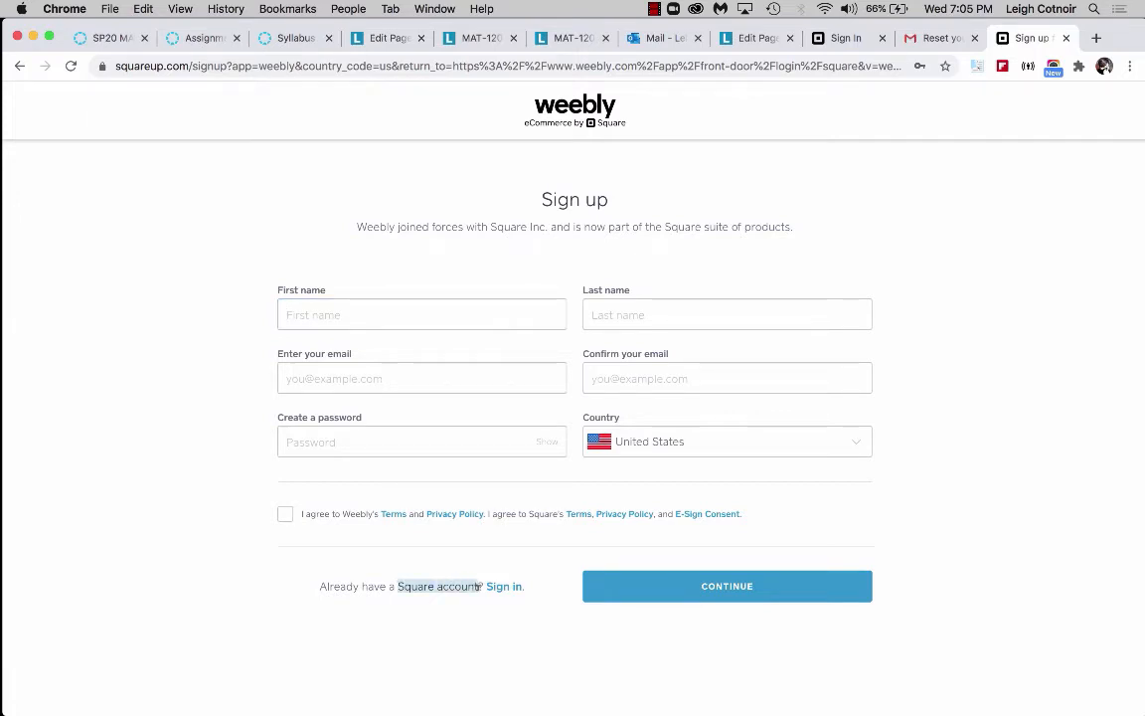
{"action": "left_click", "coordinate": [408, 587]}
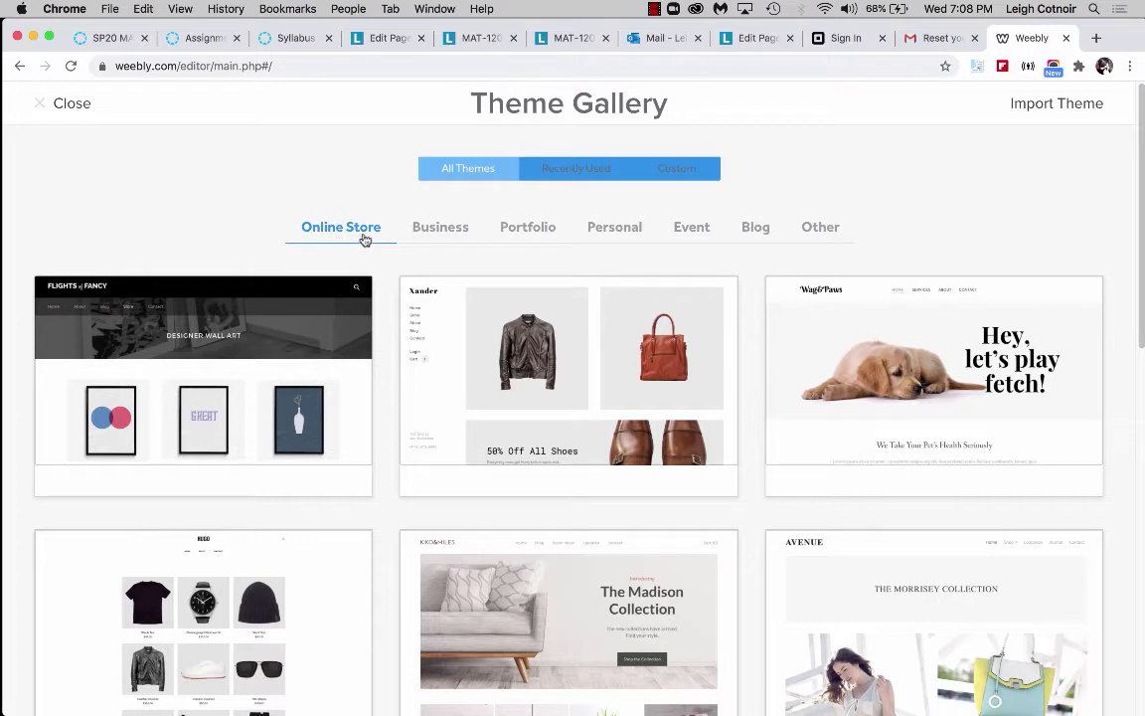
Browse the Portfolio themes and choose the JS Photography - Journey theme.
{"action": "left_click", "coordinate": [533, 230]}
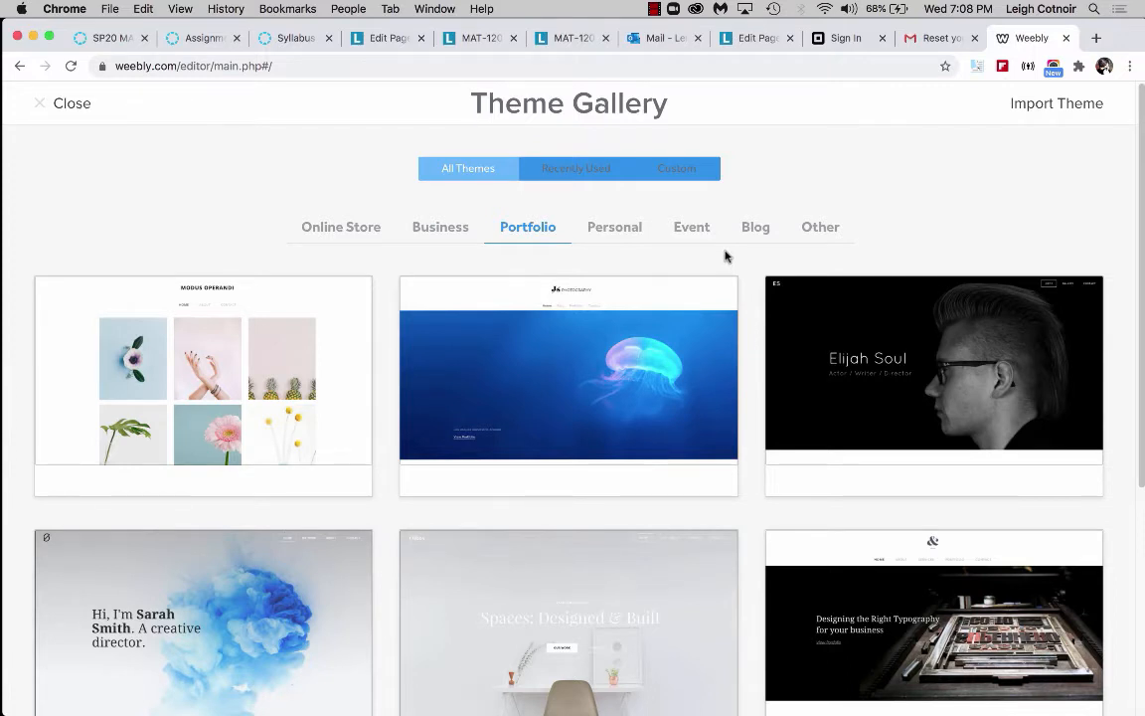
{"action": "mouse_move", "coordinate": [628, 289]}
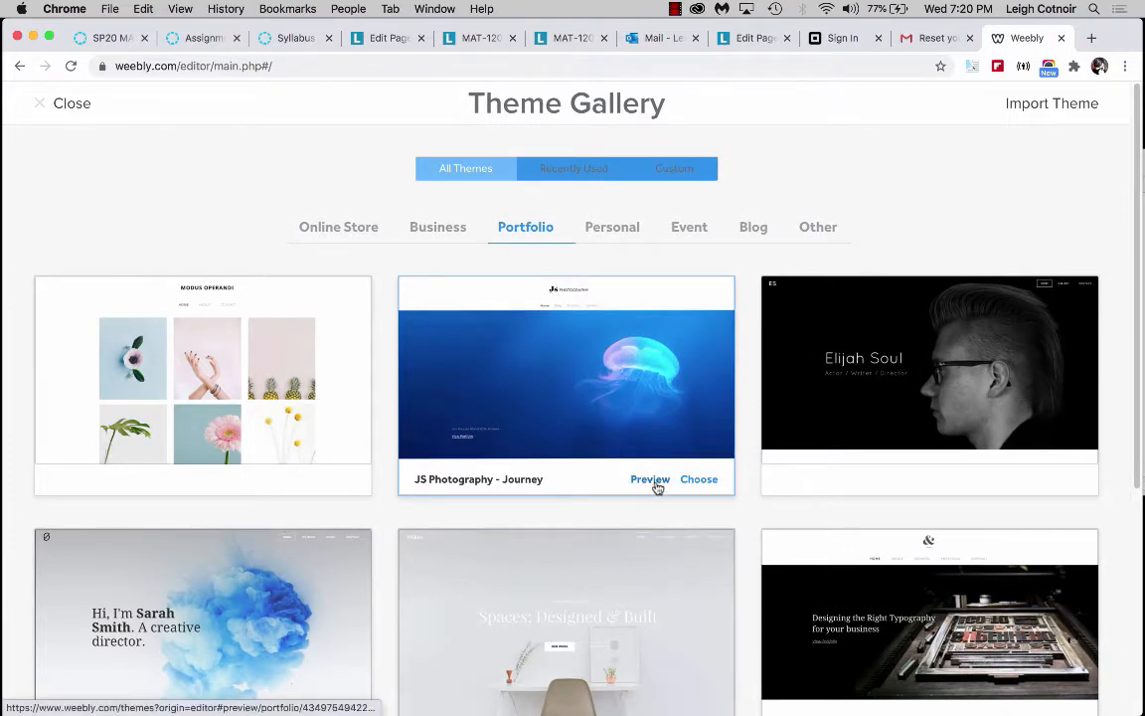
{"action": "left_click", "coordinate": [586, 391]}
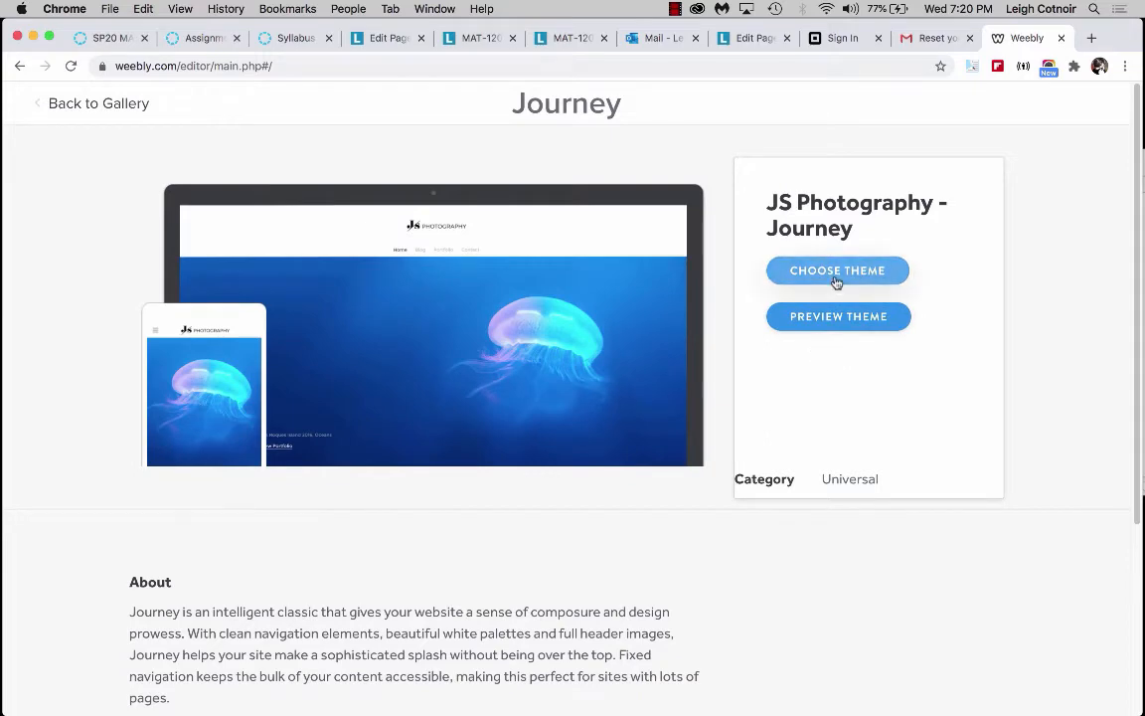
{"action": "left_click", "coordinate": [836, 281]}
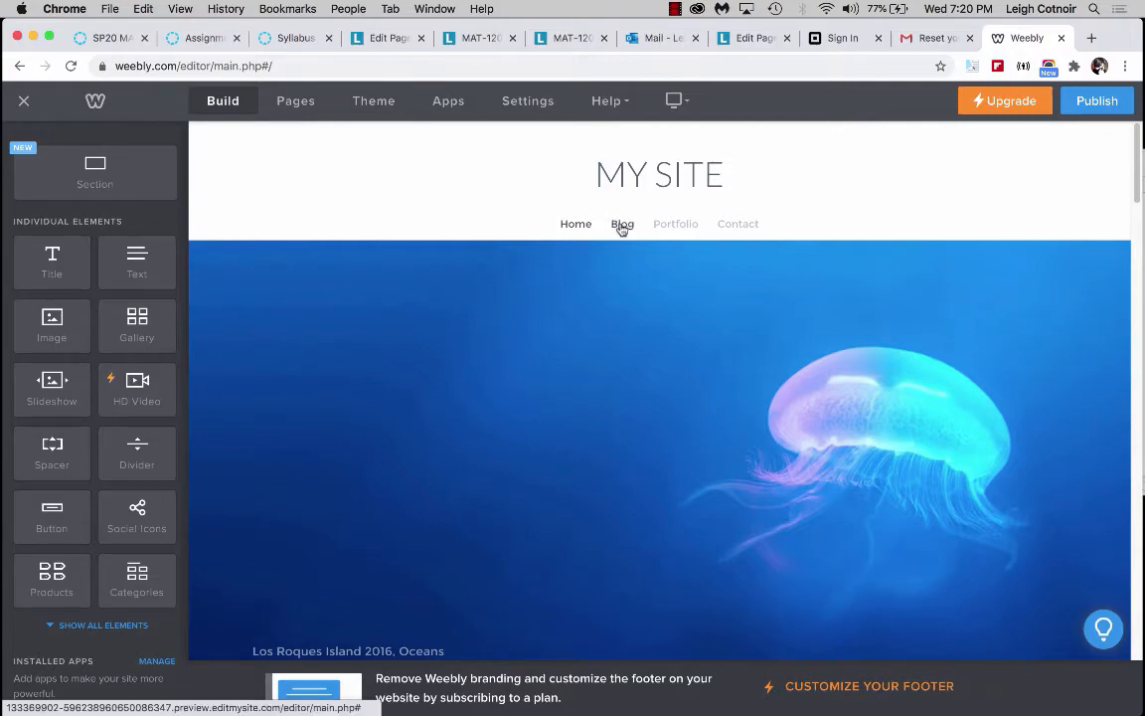
Scroll through the home page template to review its sections.
{"action": "scroll", "coordinate": [534, 491], "scroll_direction": "down", "scroll_amount": 5}
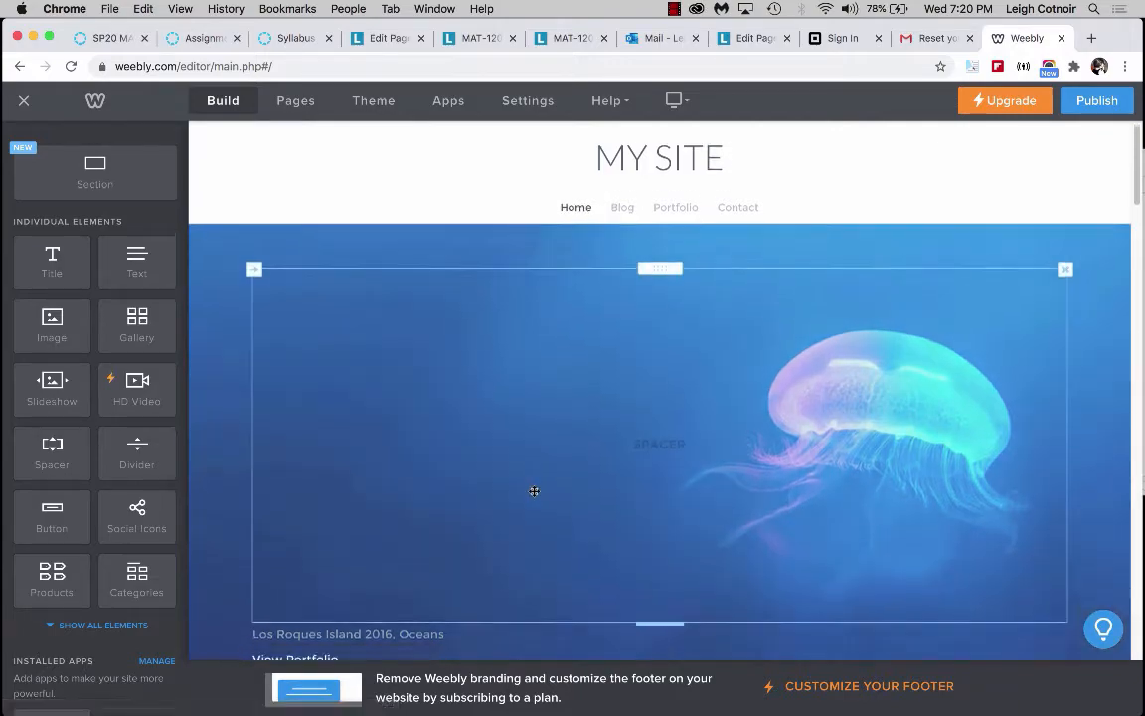
{"action": "scroll", "coordinate": [534, 491], "scroll_direction": "down", "scroll_amount": 5}
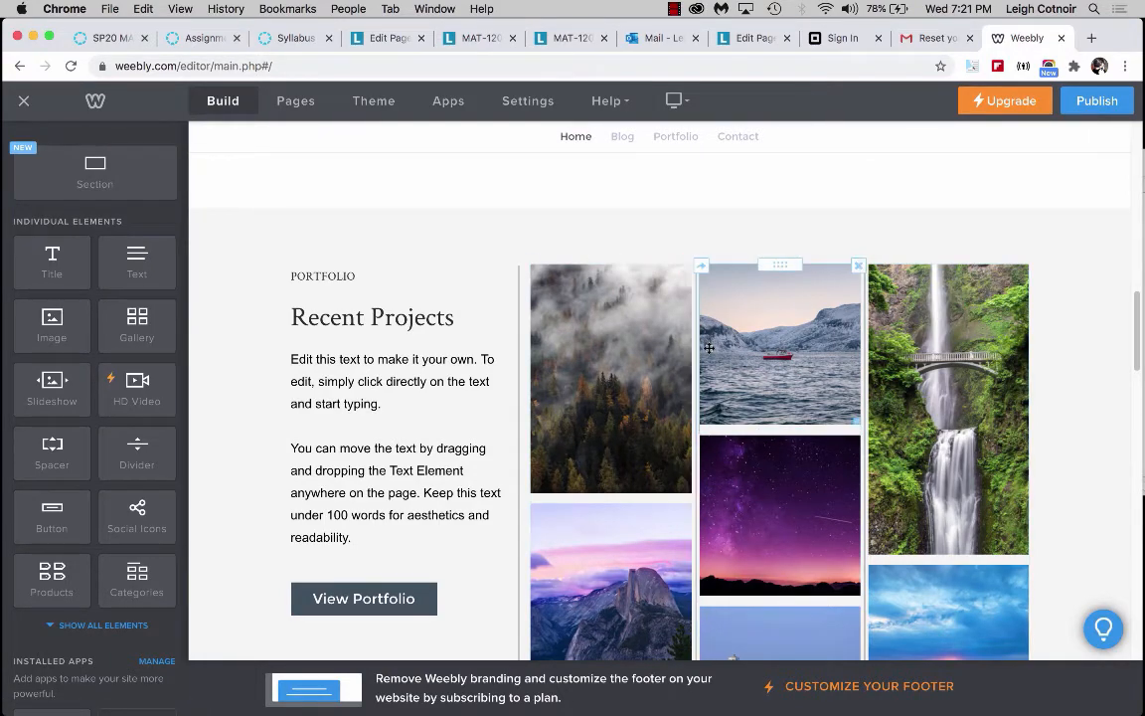
{"action": "scroll", "coordinate": [709, 348], "scroll_direction": "up", "scroll_amount": 5}
{"action": "scroll", "coordinate": [709, 348], "scroll_direction": "up", "scroll_amount": 8}
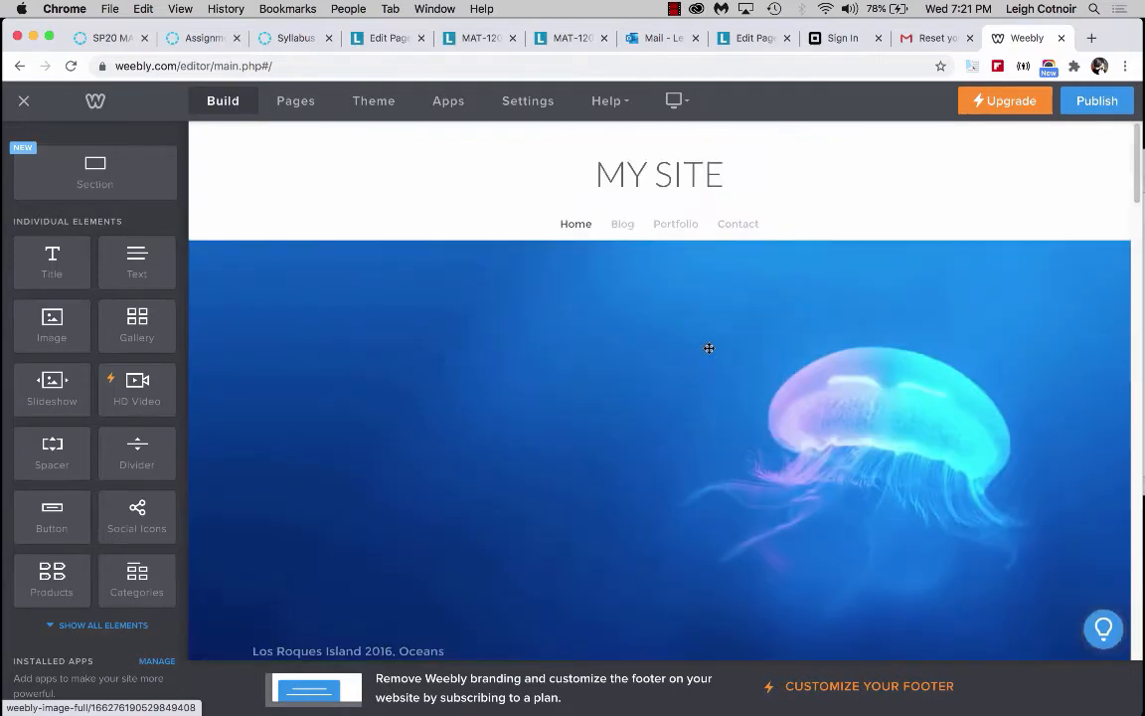
{"action": "scroll", "coordinate": [709, 348], "scroll_direction": "down", "scroll_amount": 2}
{"action": "scroll", "coordinate": [709, 348], "scroll_direction": "up", "scroll_amount": 2}
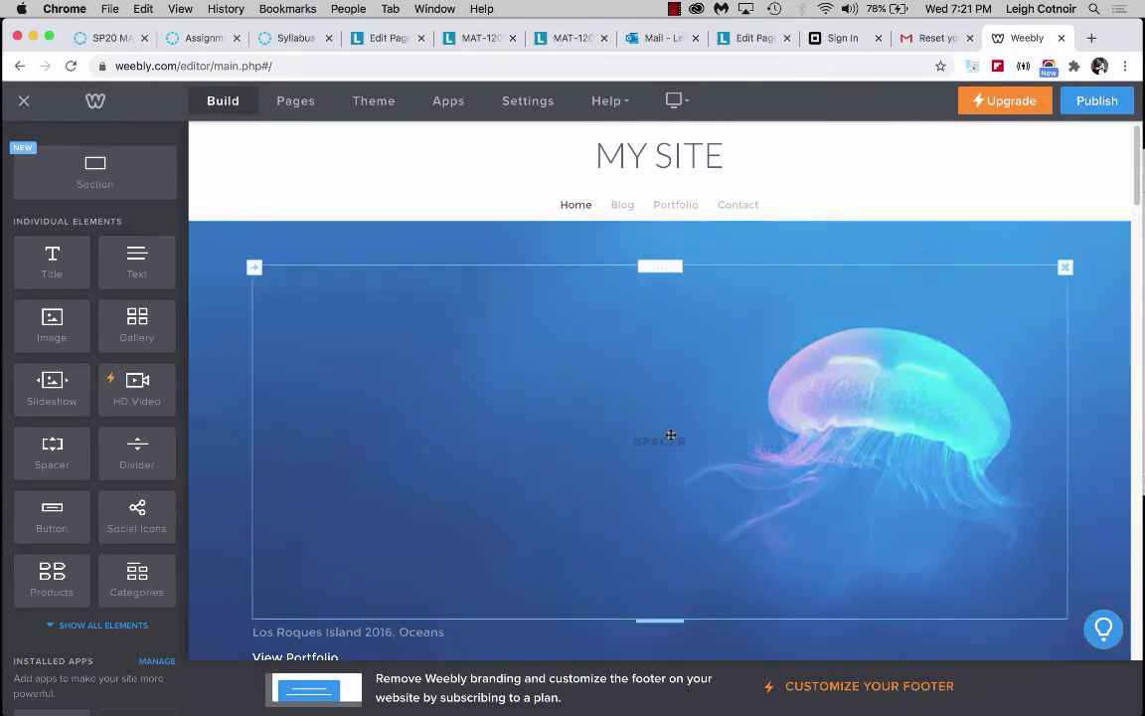
Change the header background from an image to a solid dark grey colour #2b2b2b.
{"action": "scroll", "coordinate": [753, 642], "scroll_direction": "down", "scroll_amount": 5}
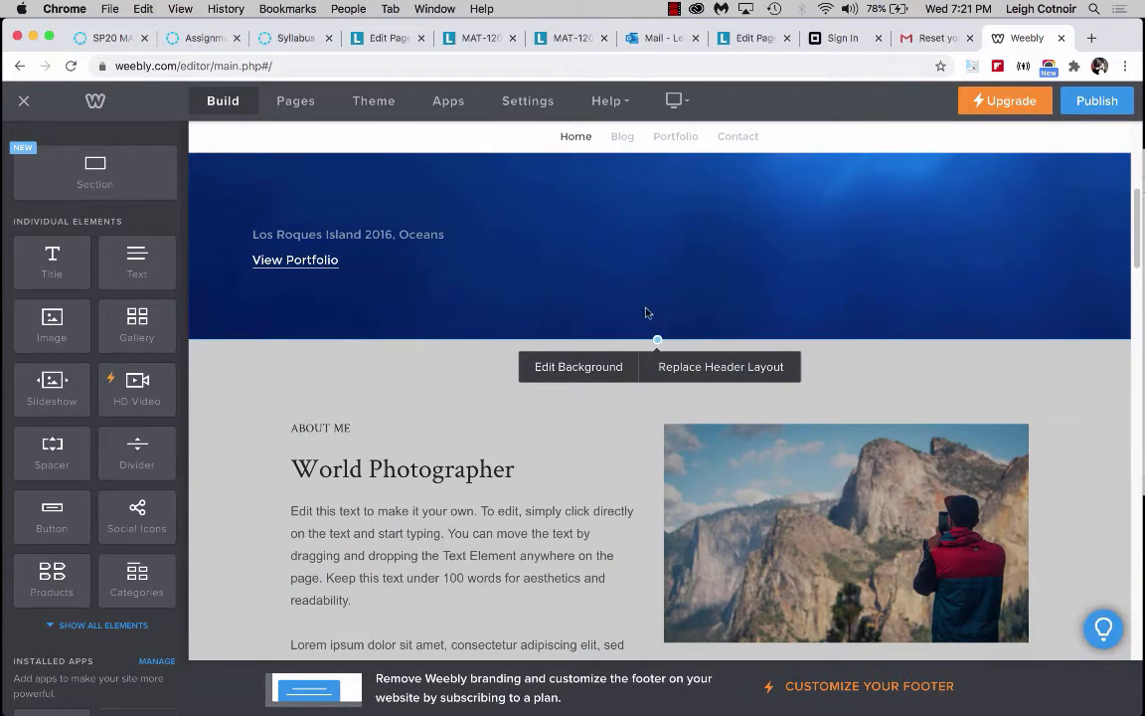
{"action": "left_click", "coordinate": [590, 366]}
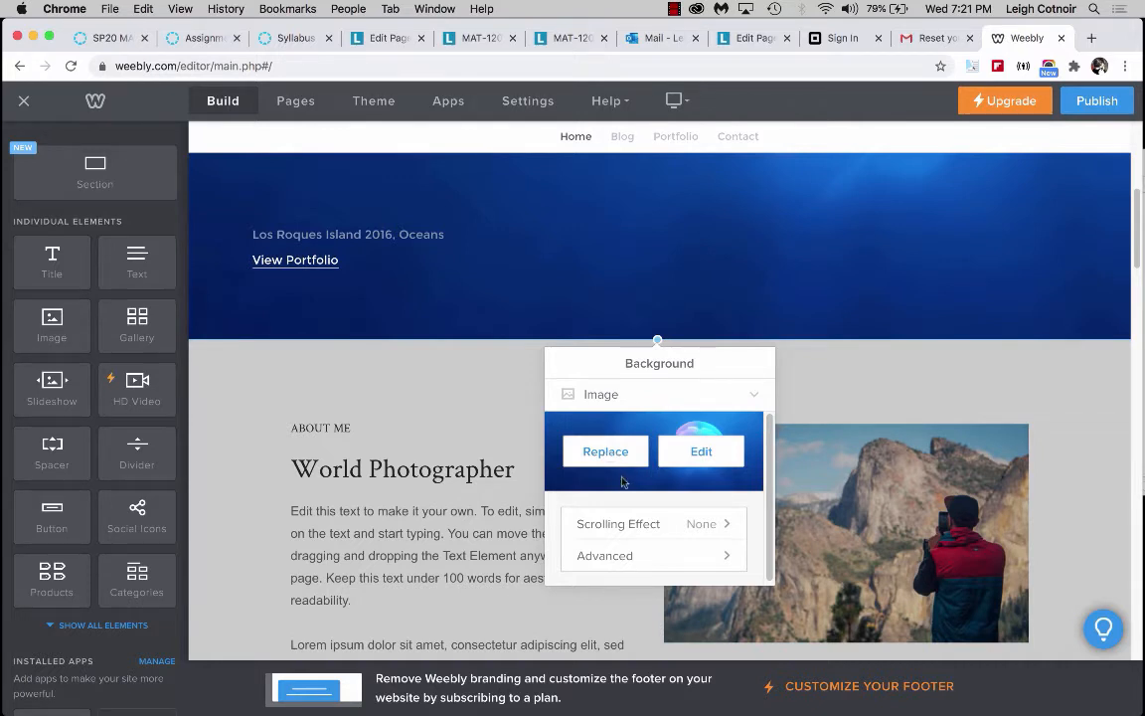
{"action": "left_click", "coordinate": [756, 398]}
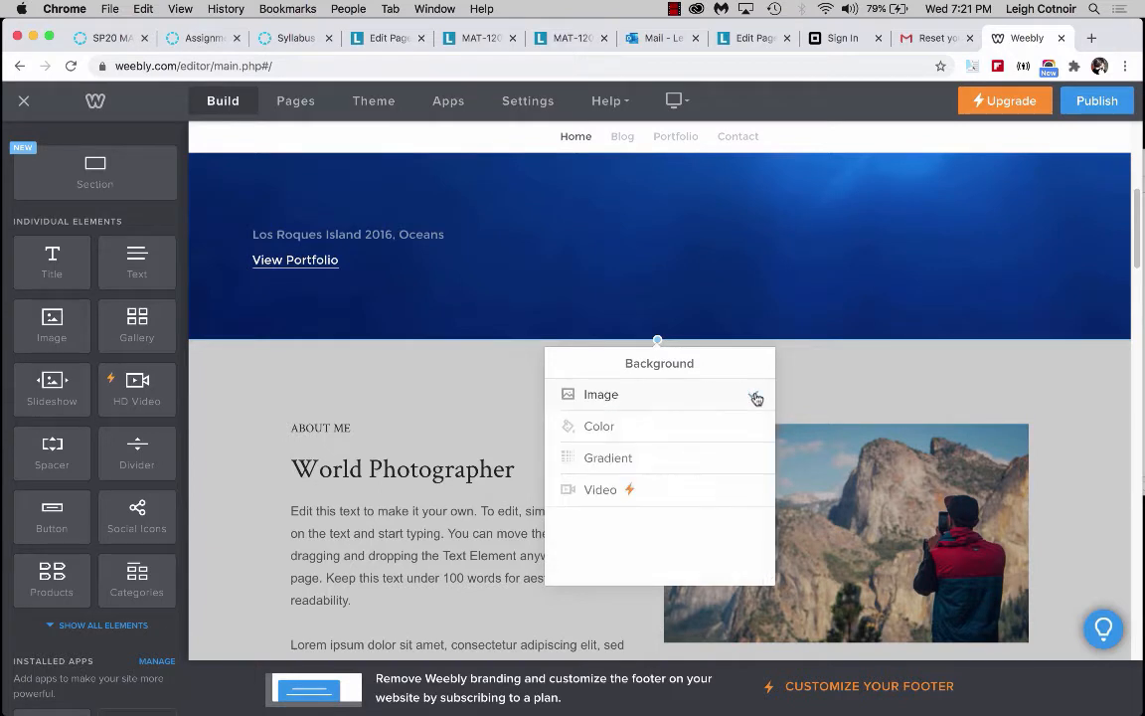
{"action": "left_click", "coordinate": [601, 429]}
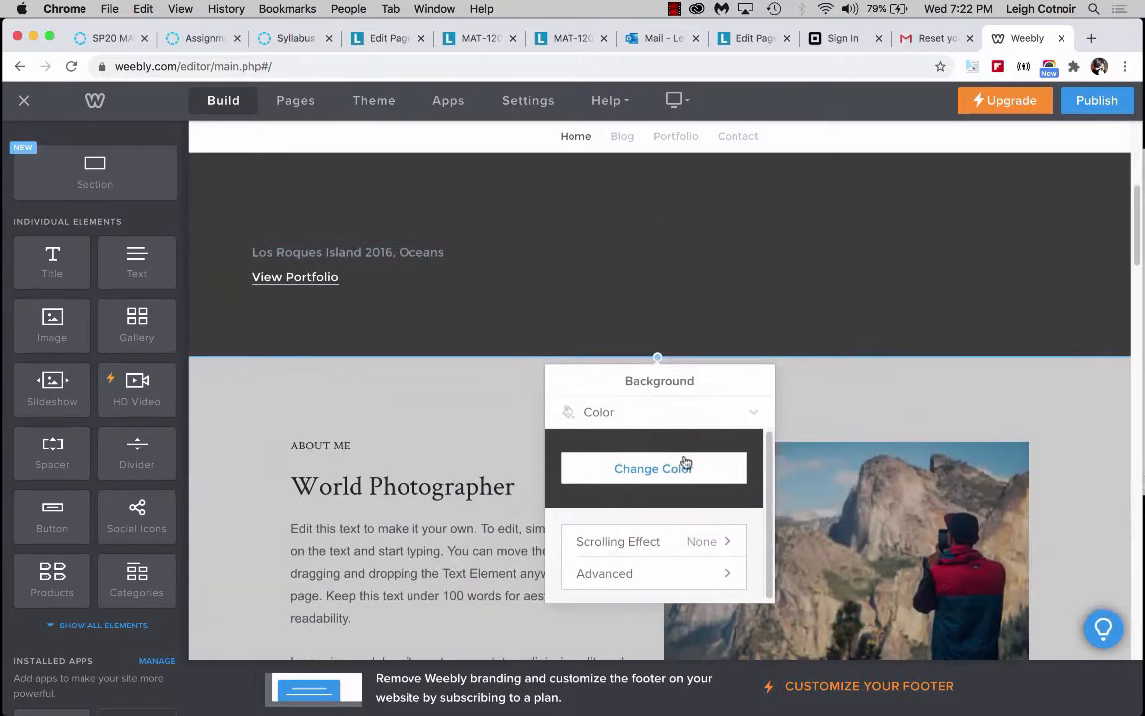
{"action": "left_click", "coordinate": [682, 465]}
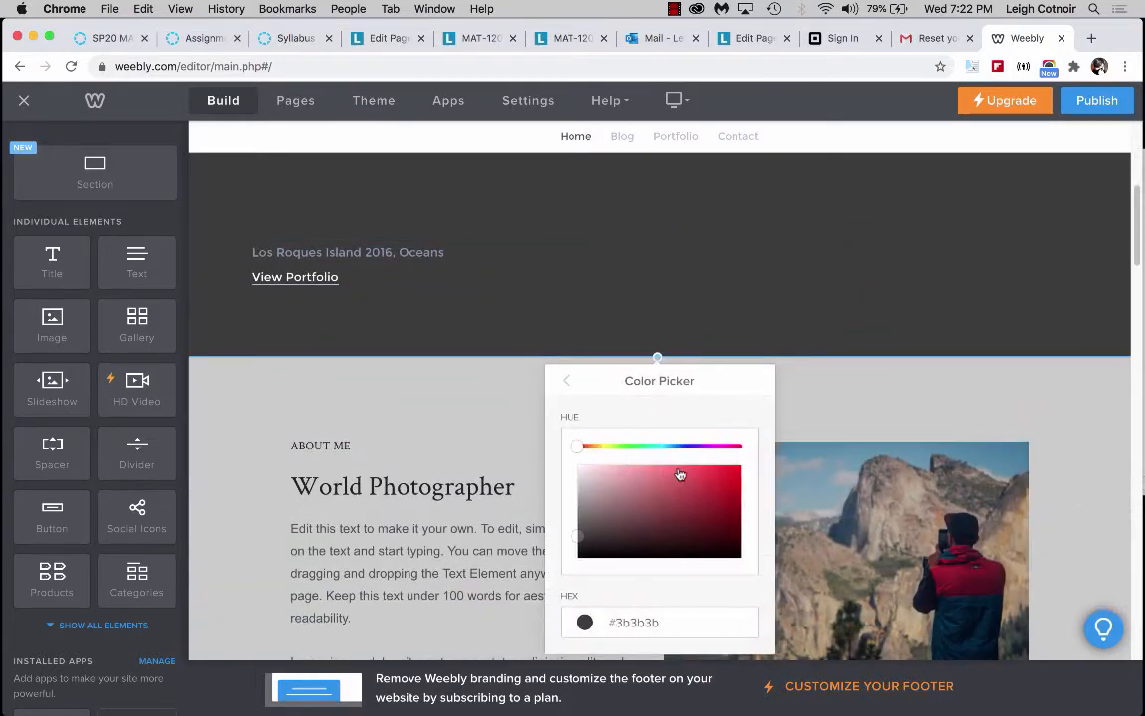
{"action": "left_click_drag", "start_coordinate": [578, 536], "coordinate": [579, 543]}
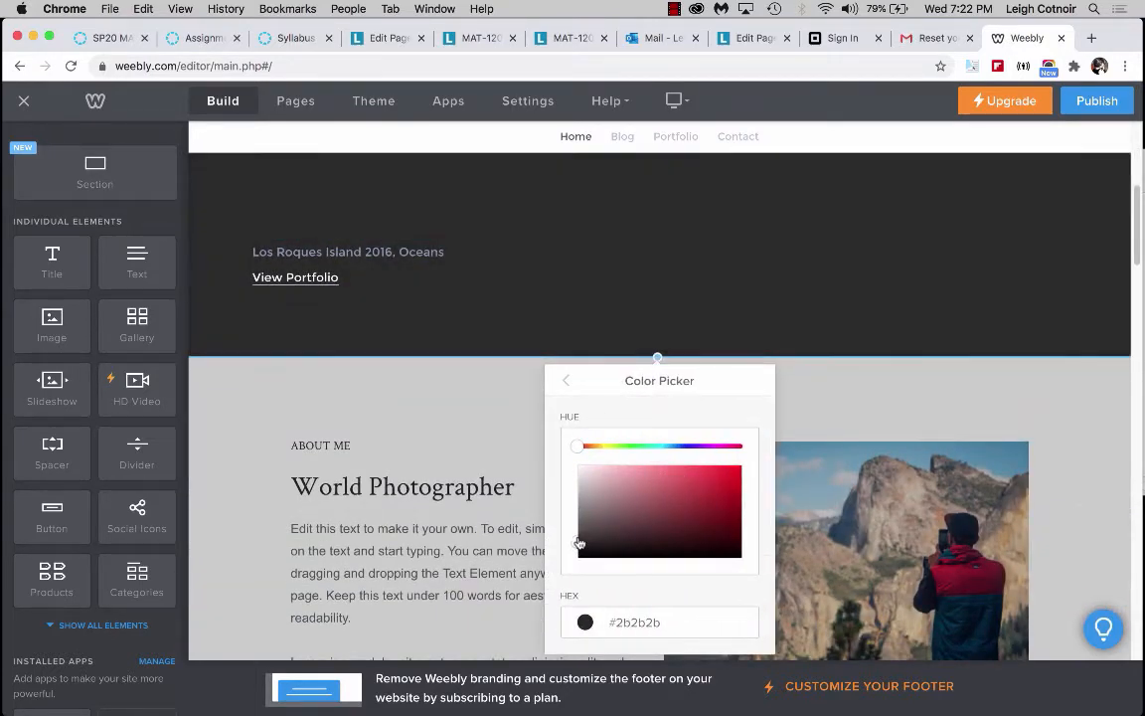
{"action": "left_click", "coordinate": [567, 381]}
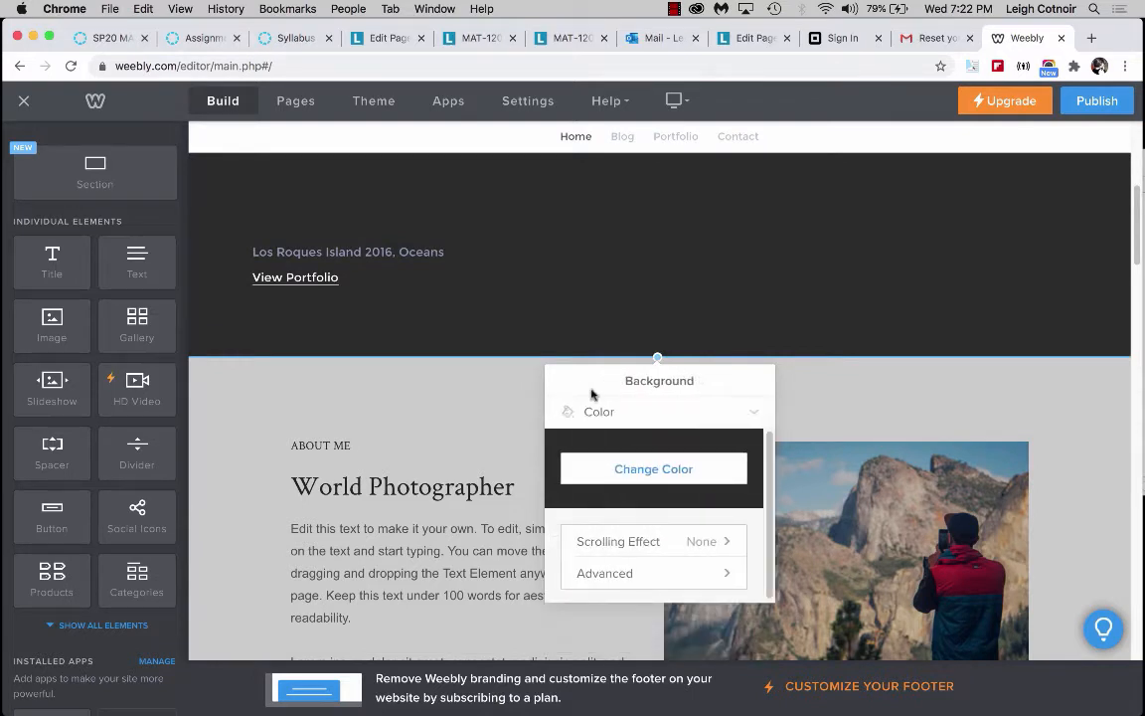
{"action": "left_click", "coordinate": [837, 403]}
{"action": "scroll", "coordinate": [820, 366], "scroll_direction": "up", "scroll_amount": 5}
{"action": "scroll", "coordinate": [820, 367], "scroll_direction": "down", "scroll_amount": 3}
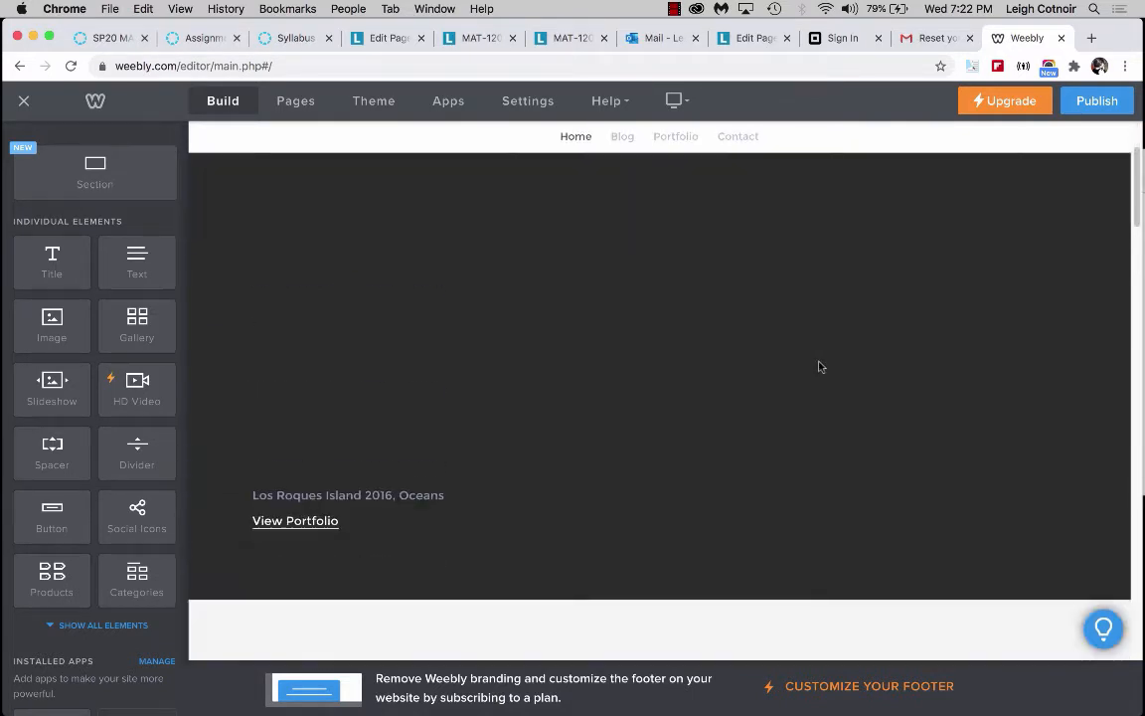
{"action": "scroll", "coordinate": [818, 366], "scroll_direction": "up", "scroll_amount": 2}
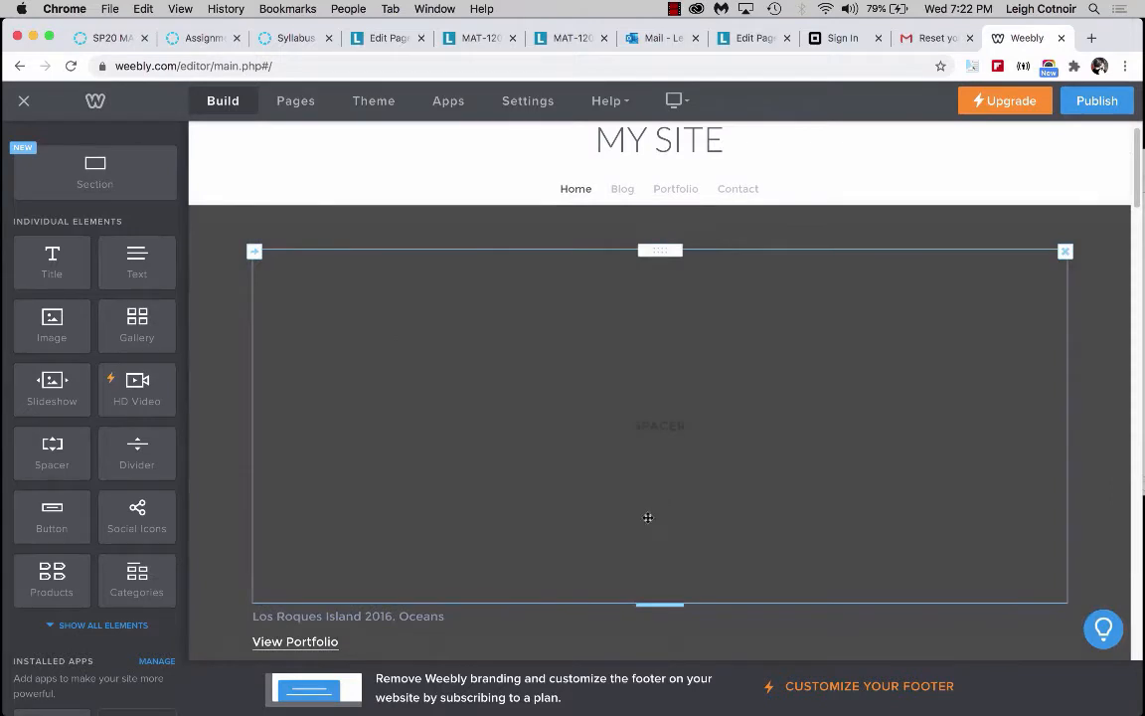
{"action": "scroll", "coordinate": [647, 517], "scroll_direction": "down", "scroll_amount": 1}
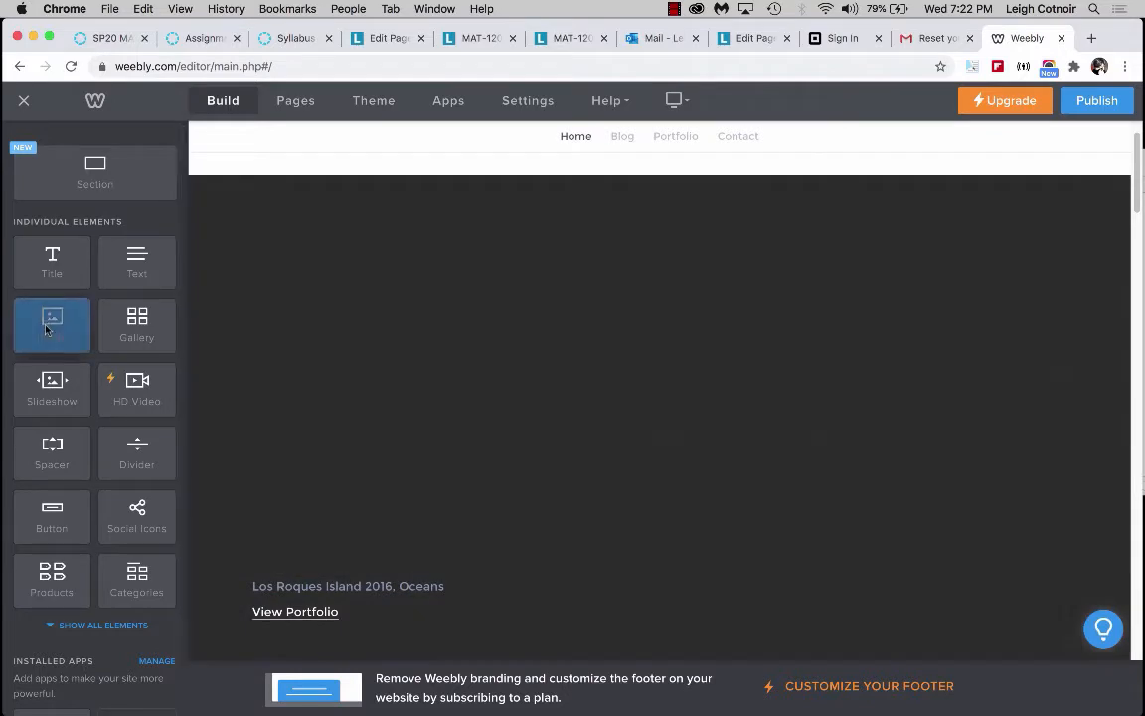
{"action": "left_click_drag", "start_coordinate": [46, 329], "coordinate": [541, 419]}
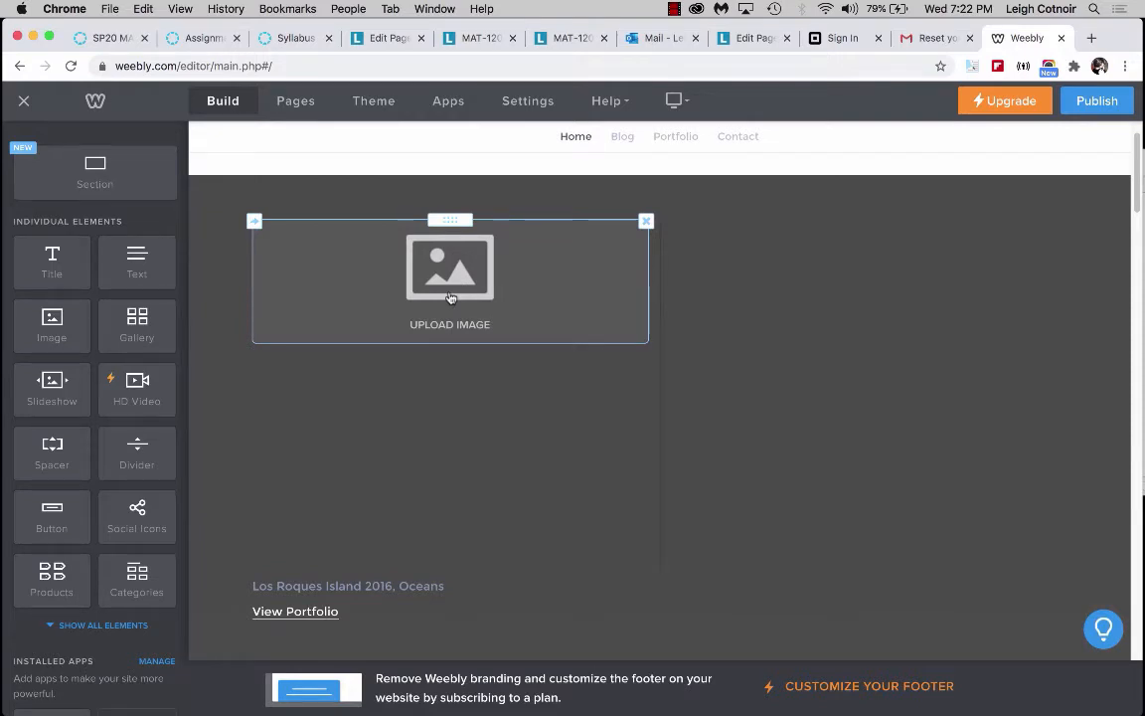
{"action": "left_click", "coordinate": [645, 226]}
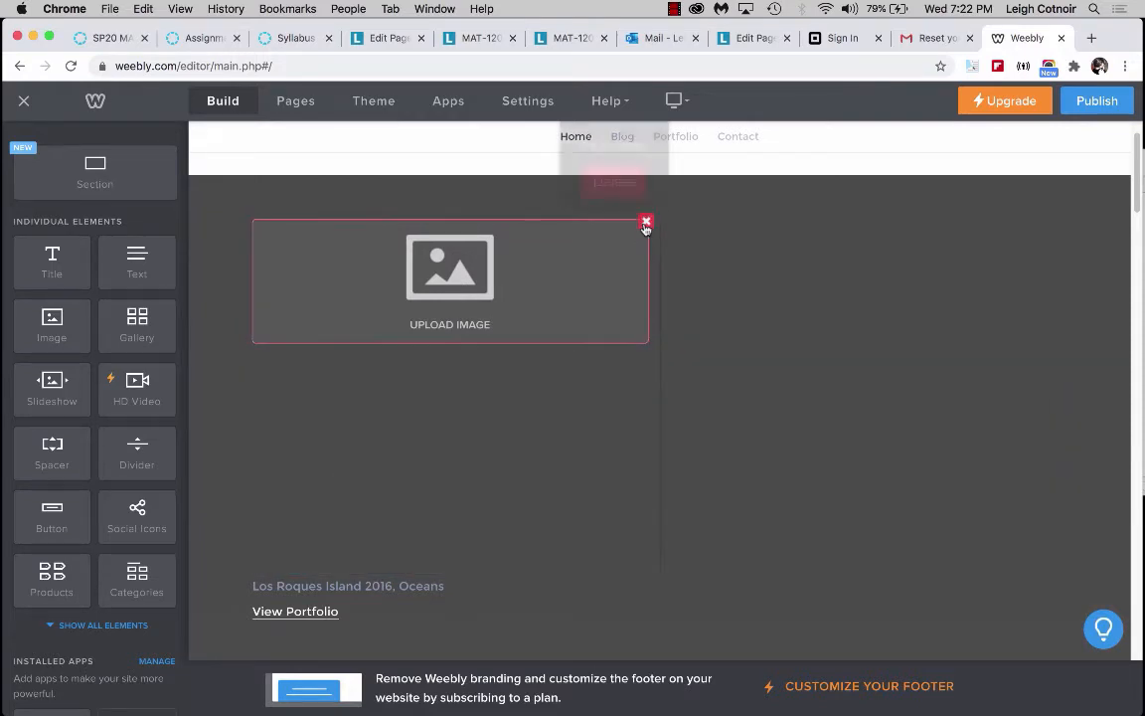
{"action": "left_click", "coordinate": [614, 174]}
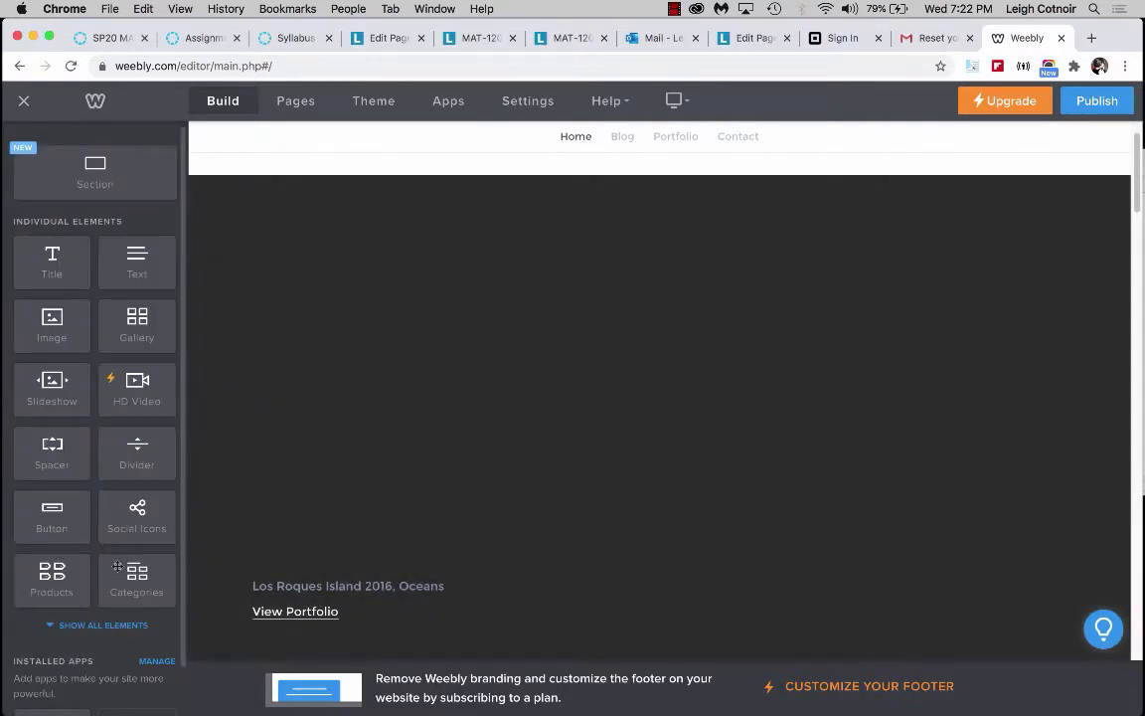
Add a Title element to the header and set its font colour to light grey.
{"action": "left_click_drag", "start_coordinate": [120, 245], "coordinate": [134, 268]}
{"action": "left_click_drag", "start_coordinate": [52, 257], "coordinate": [640, 406]}
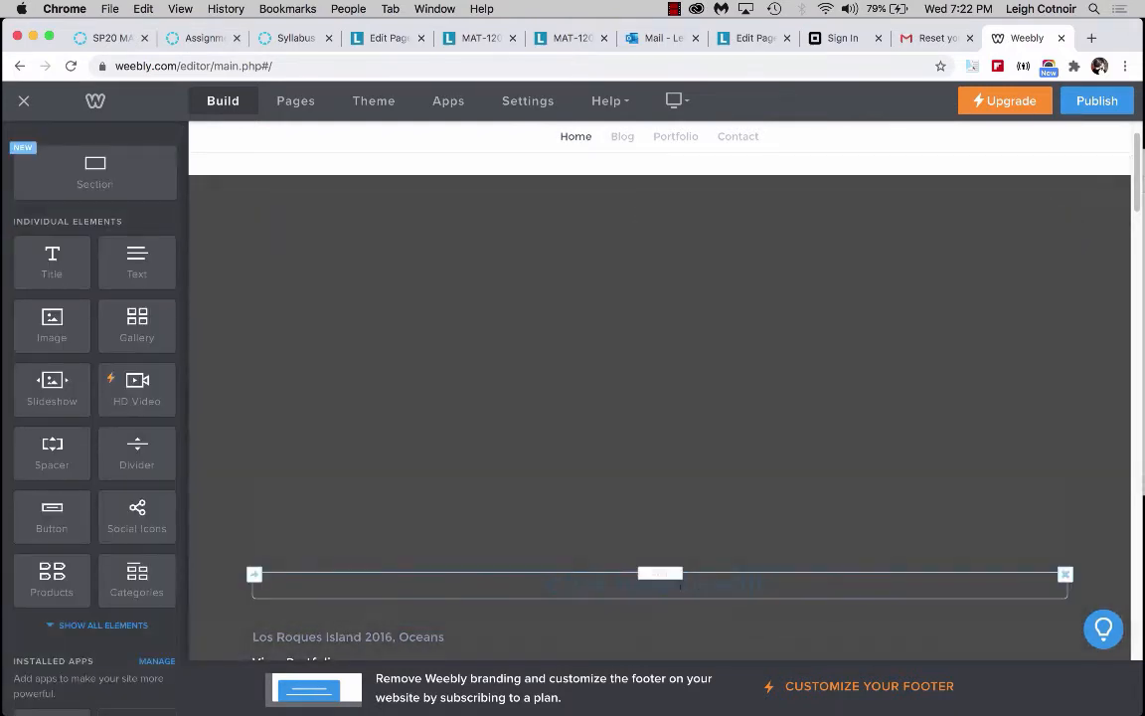
{"action": "left_click", "coordinate": [680, 587]}
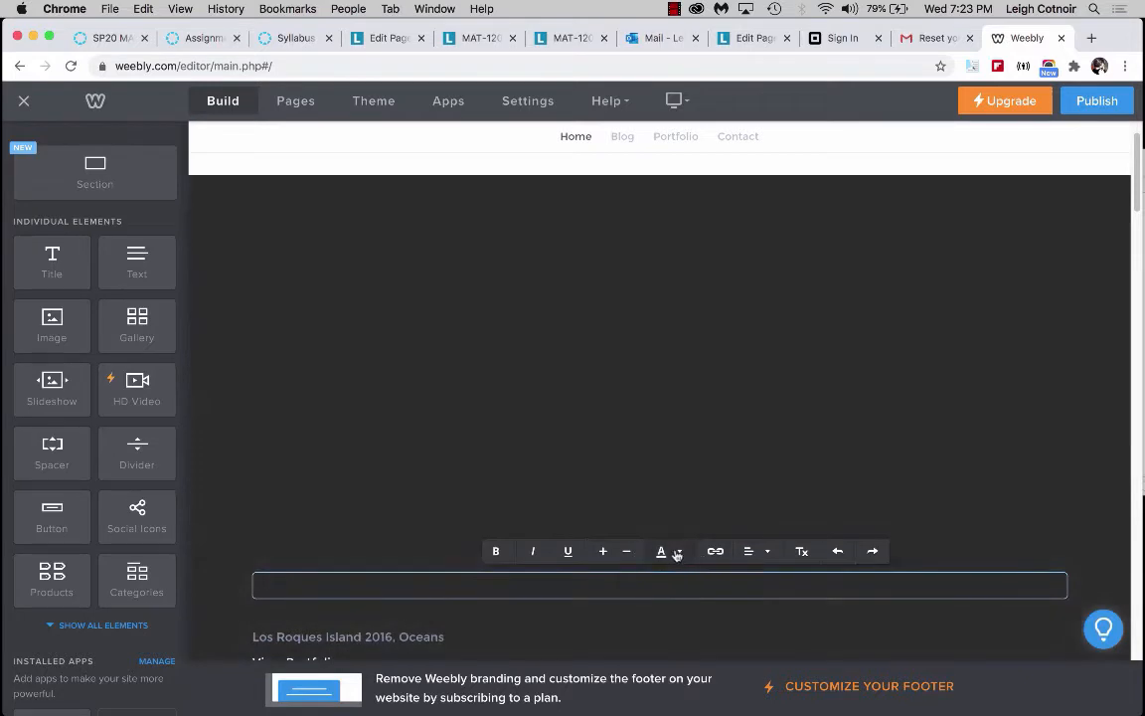
{"action": "left_click", "coordinate": [677, 551]}
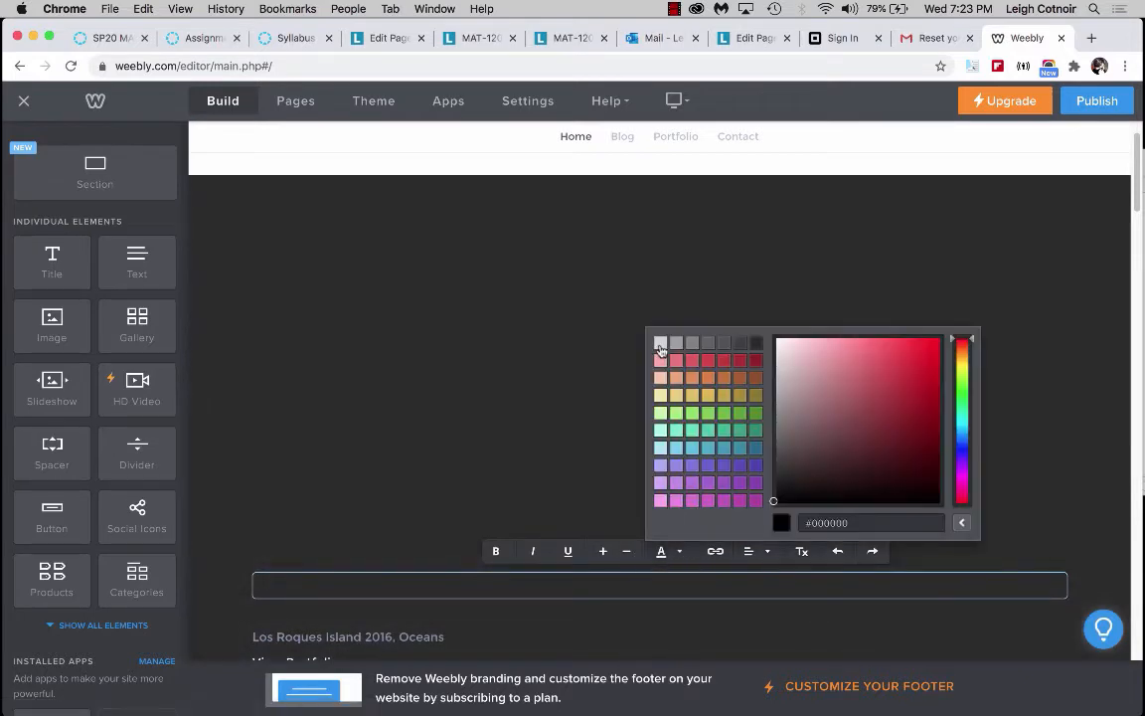
{"action": "left_click", "coordinate": [660, 348]}
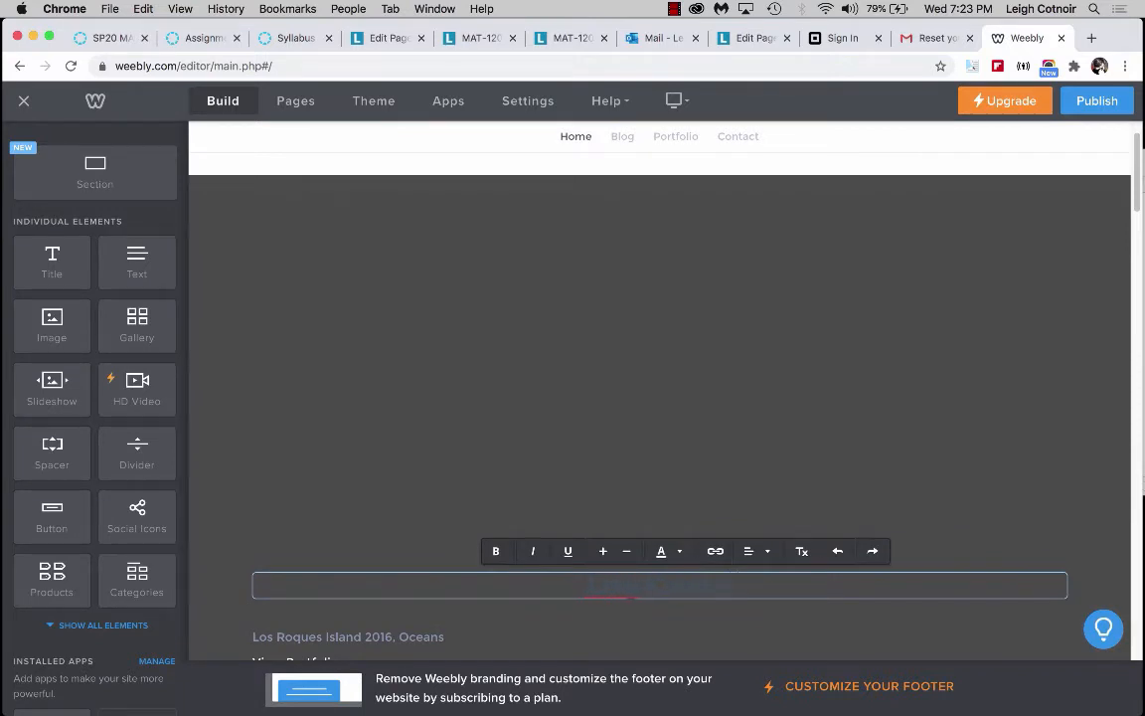
Replace the title text with the site owner's full name.
{"action": "triple_click", "coordinate": [712, 585]}
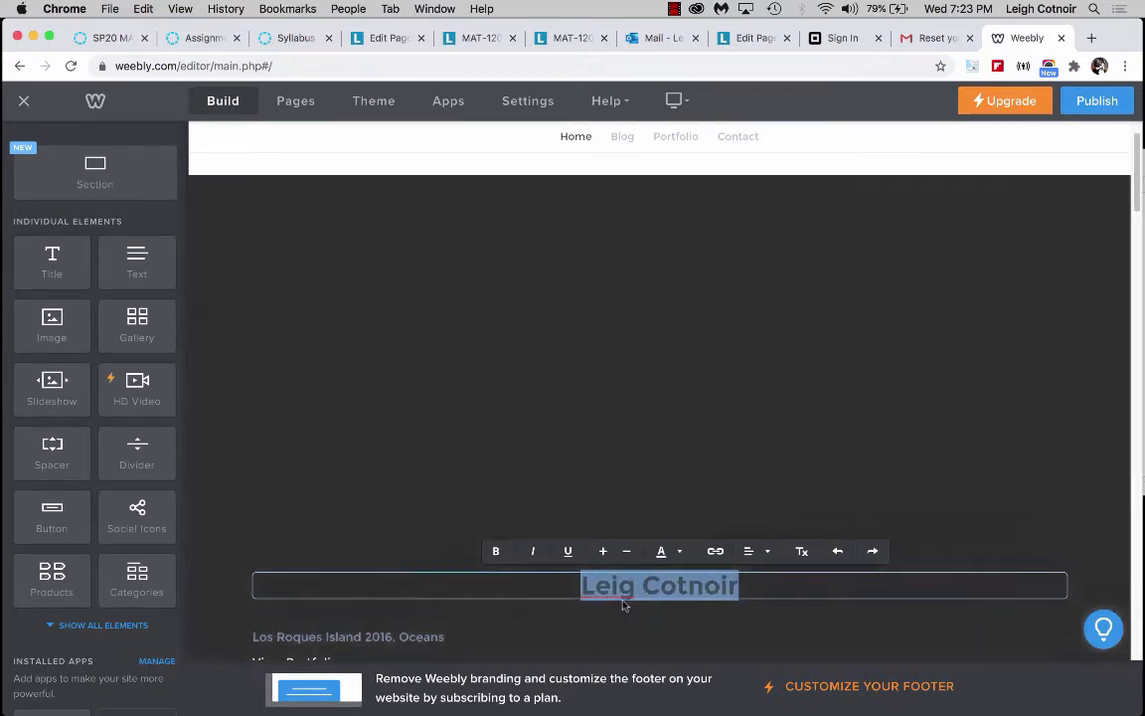
{"action": "key", "text": "BackSpace"}
{"action": "triple_click", "coordinate": [650, 585]}
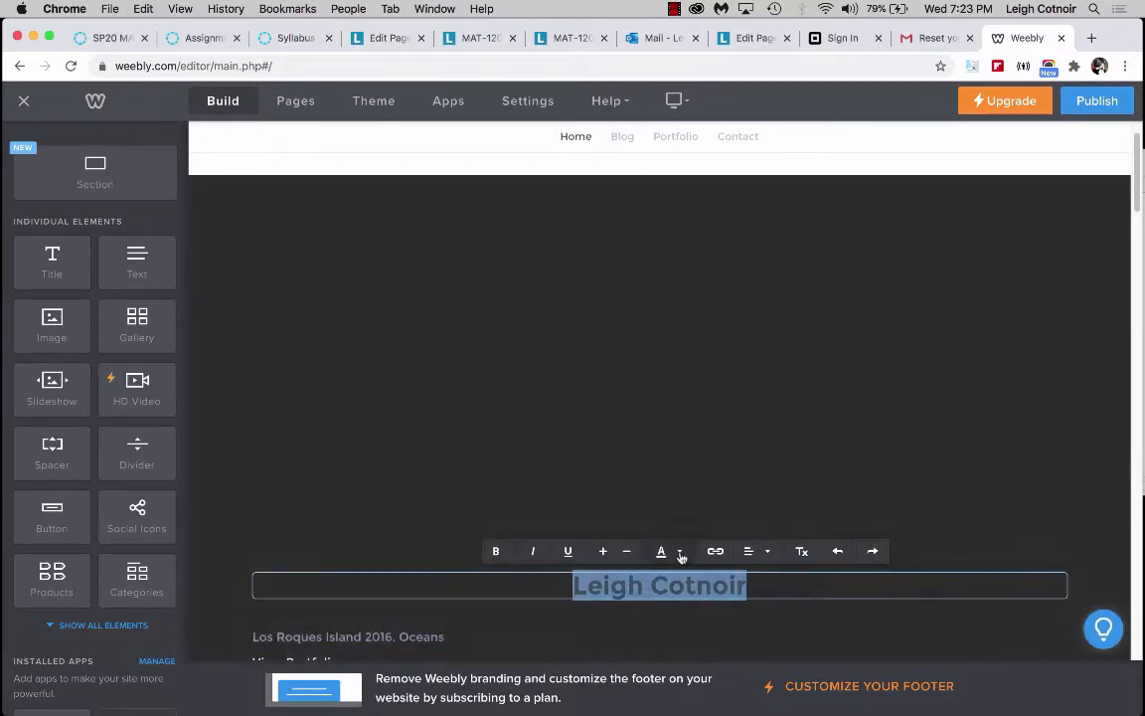
Change the name title's font colour to white #ffffff using the custom colour picker.
{"action": "left_click", "coordinate": [679, 551]}
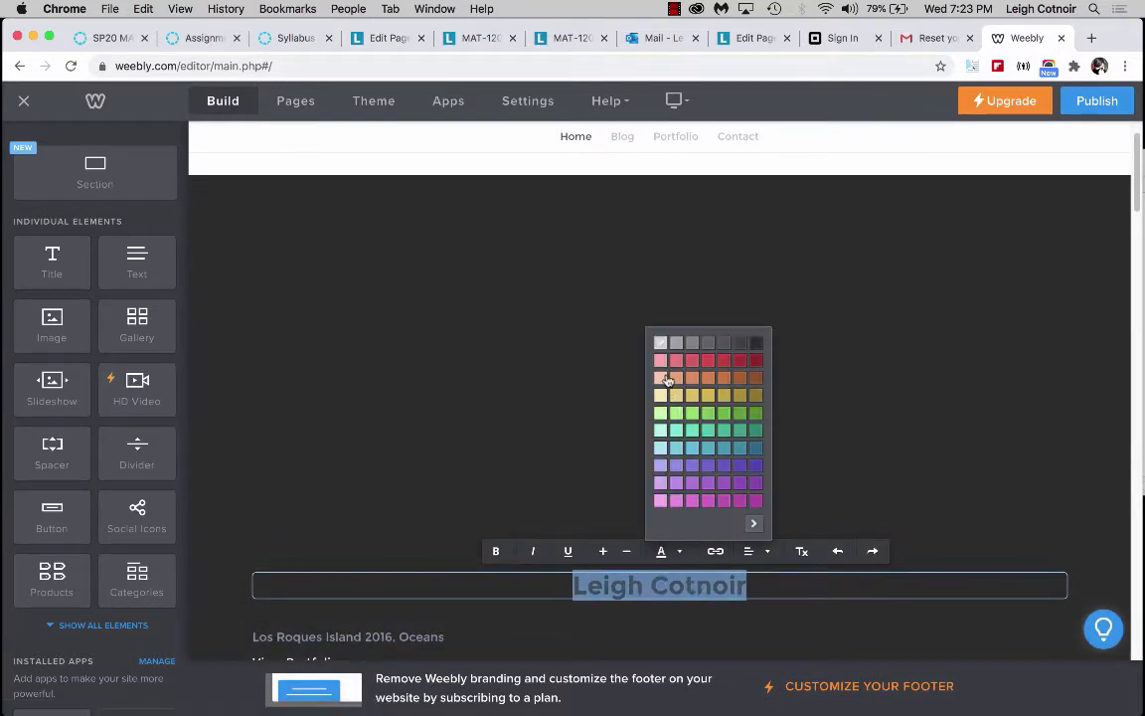
{"action": "left_click", "coordinate": [753, 523]}
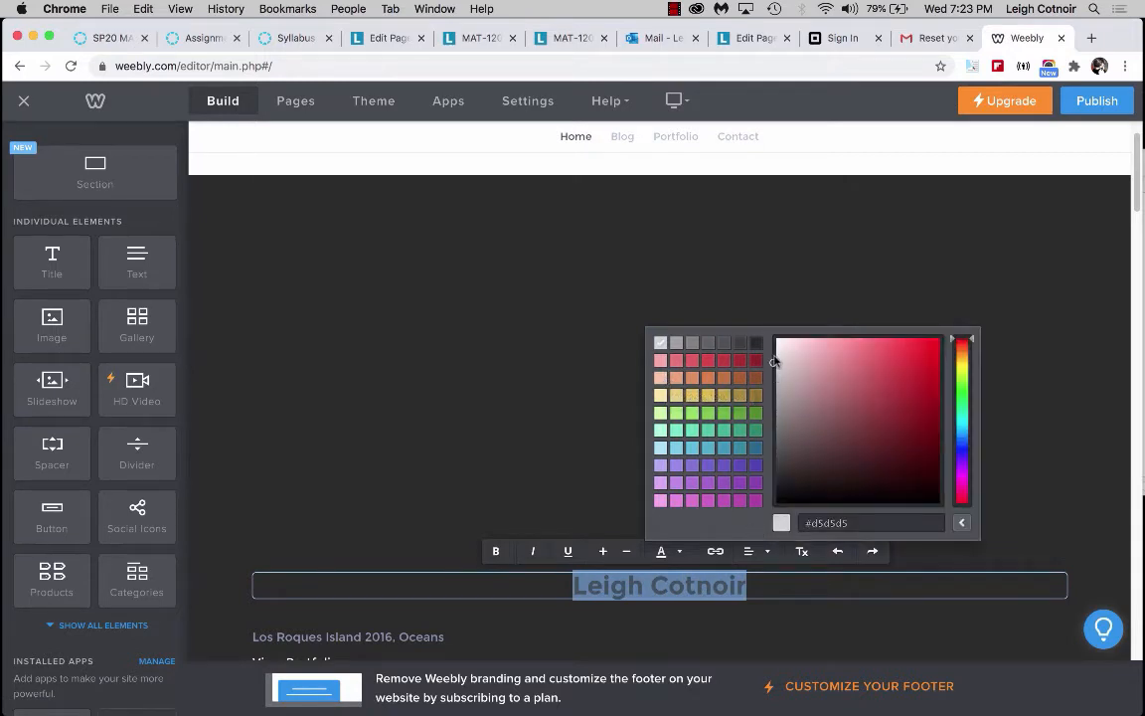
{"action": "left_click", "coordinate": [776, 340]}
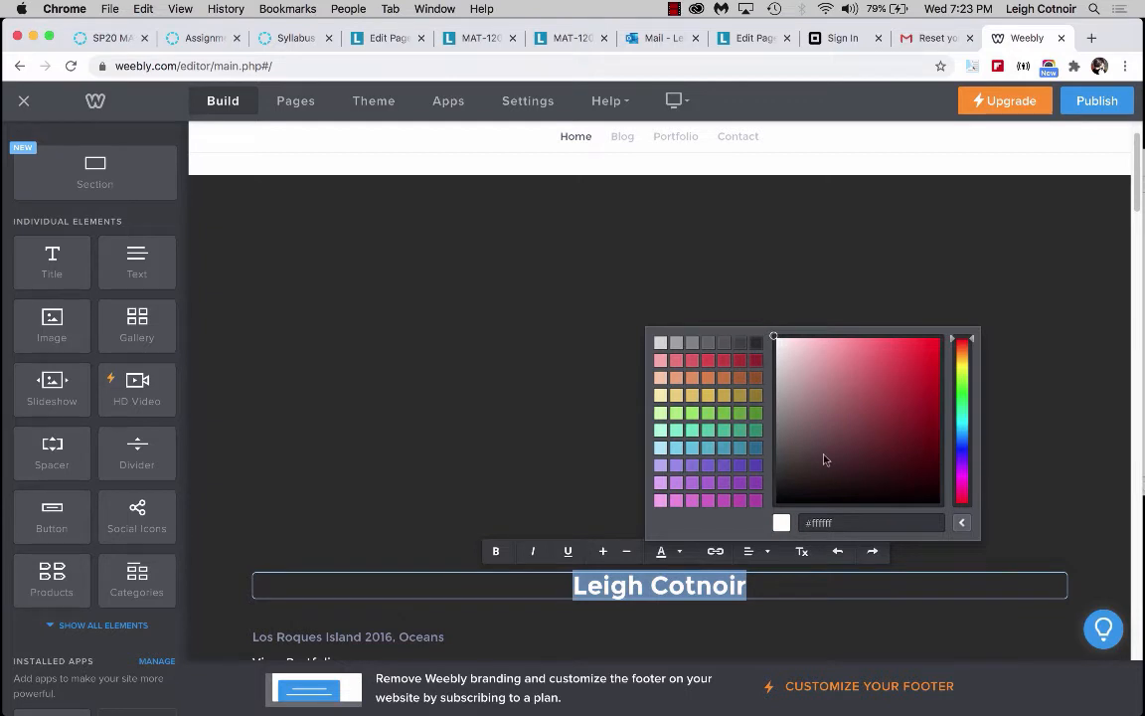
{"action": "left_click", "coordinate": [784, 293]}
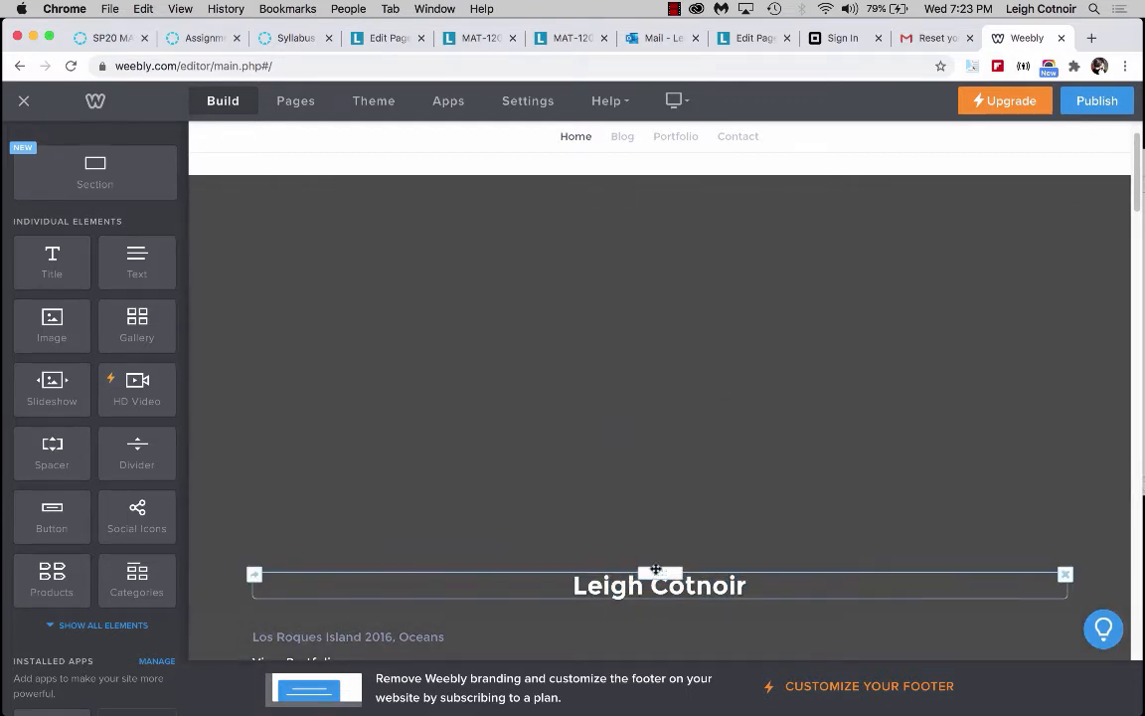
Move the name title up in the header and shrink the empty spacer area below it.
{"action": "left_click_drag", "start_coordinate": [656, 573], "coordinate": [652, 360]}
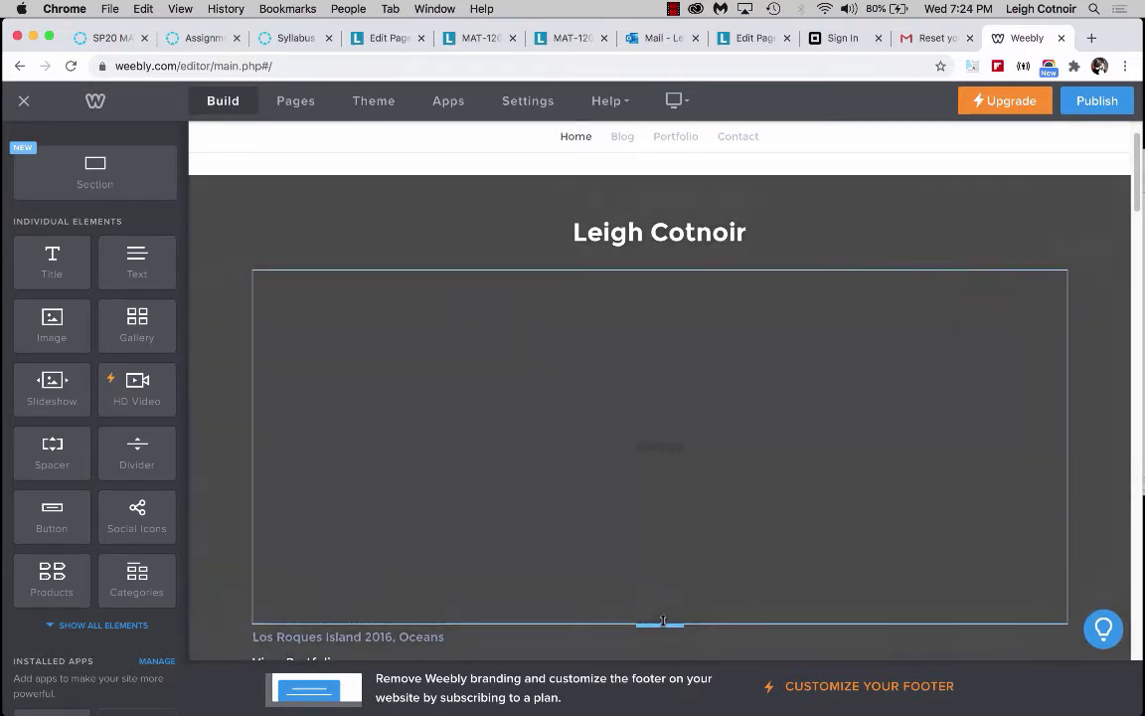
{"action": "left_click_drag", "start_coordinate": [664, 627], "coordinate": [657, 371]}
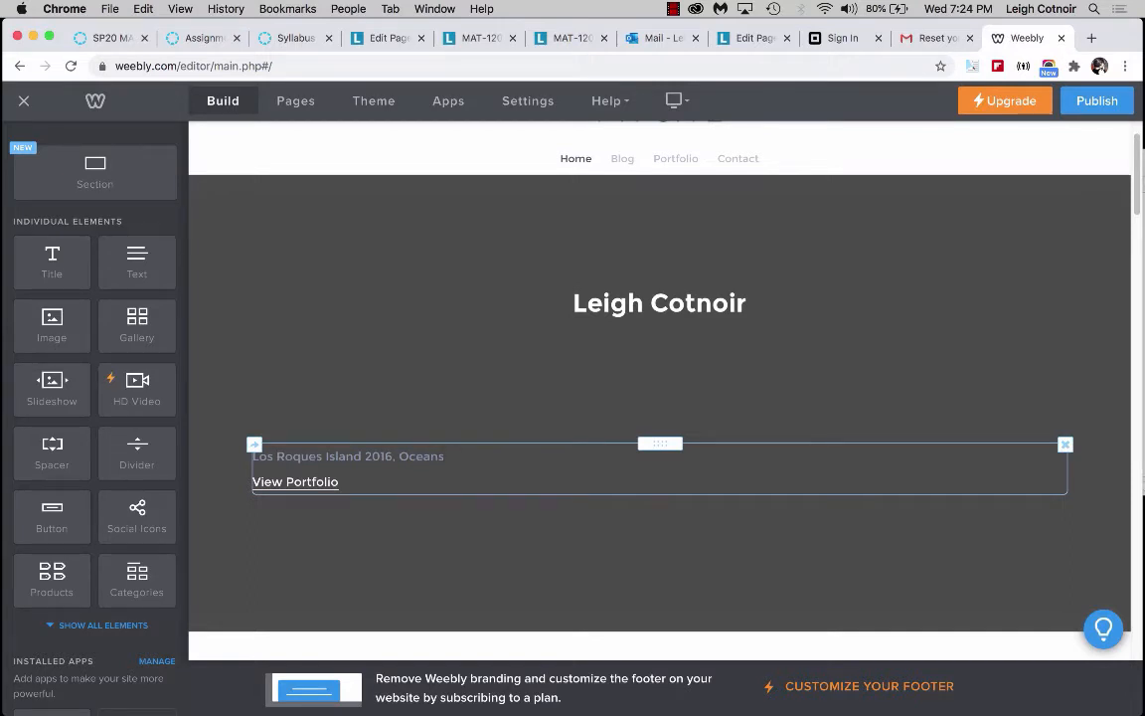
Delete the caption text and the View Portfolio link element beneath the title.
{"action": "left_click_drag", "start_coordinate": [445, 457], "coordinate": [221, 461]}
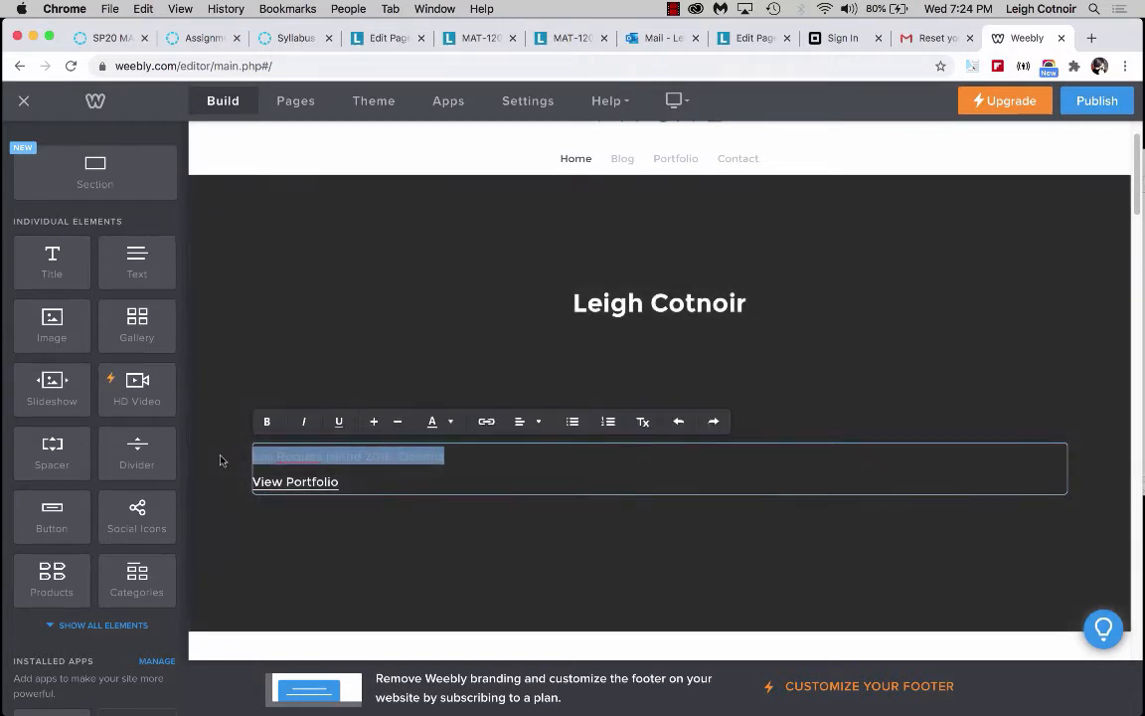
{"action": "key", "text": "BackSpace"}
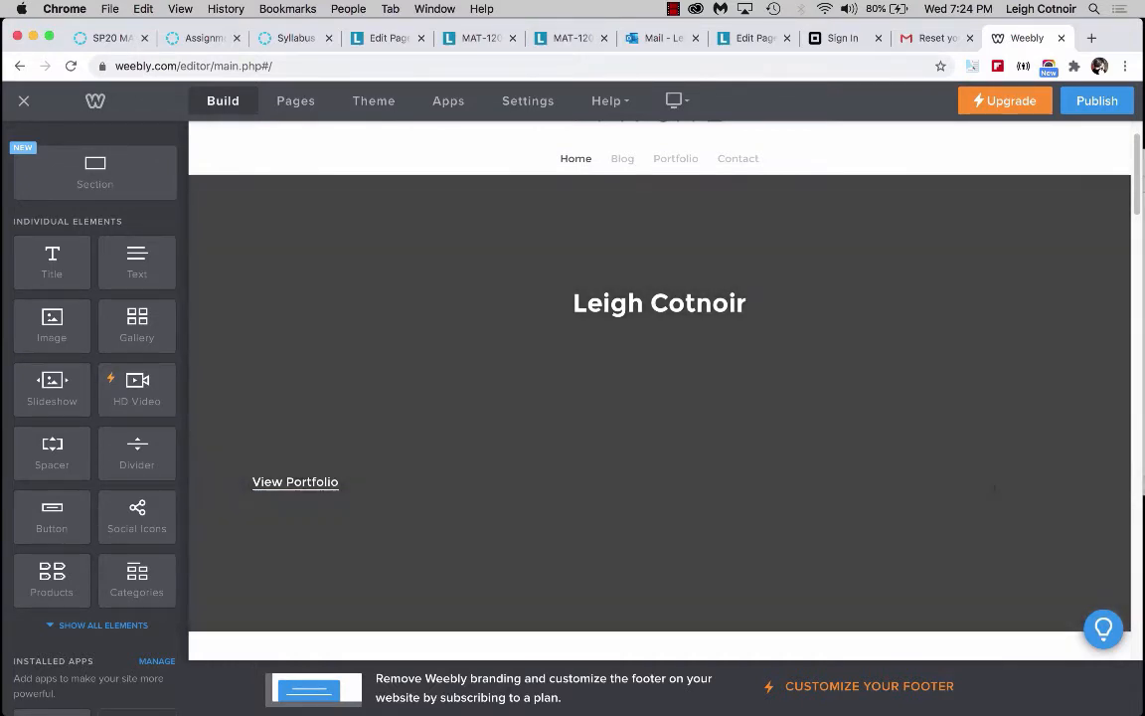
{"action": "left_click", "coordinate": [1065, 446]}
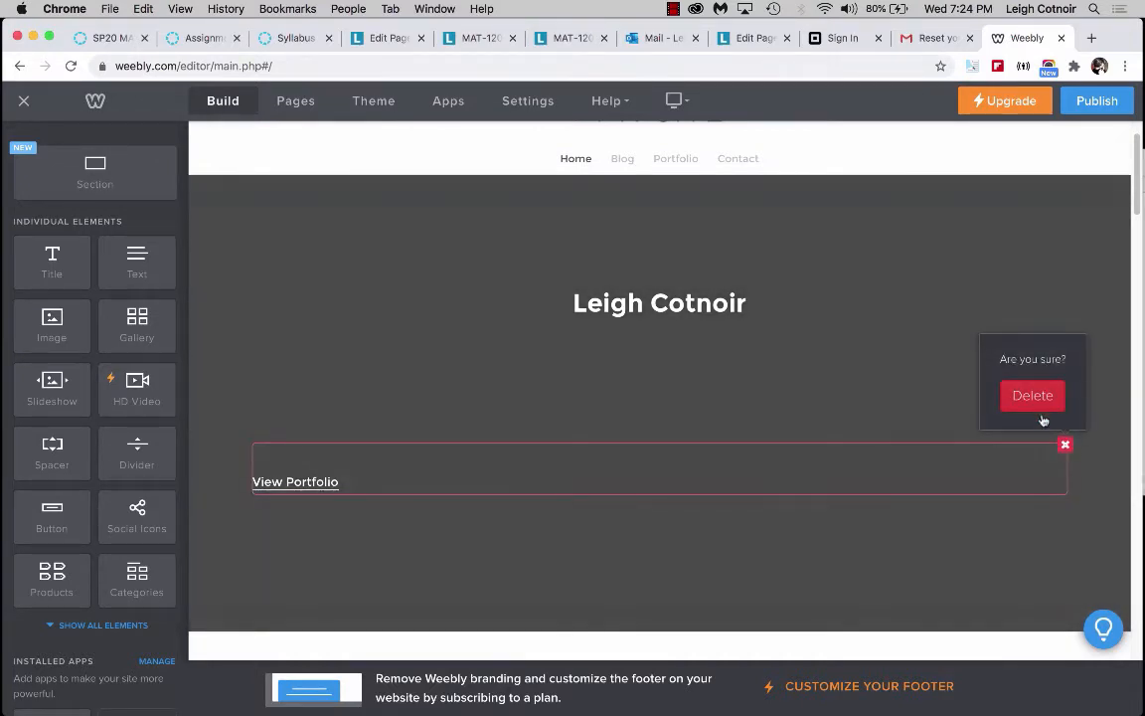
{"action": "left_click", "coordinate": [1038, 398]}
Add a second title line reading MAT120 Design Brief Site below the name.
{"action": "mouse_move", "coordinate": [641, 374]}
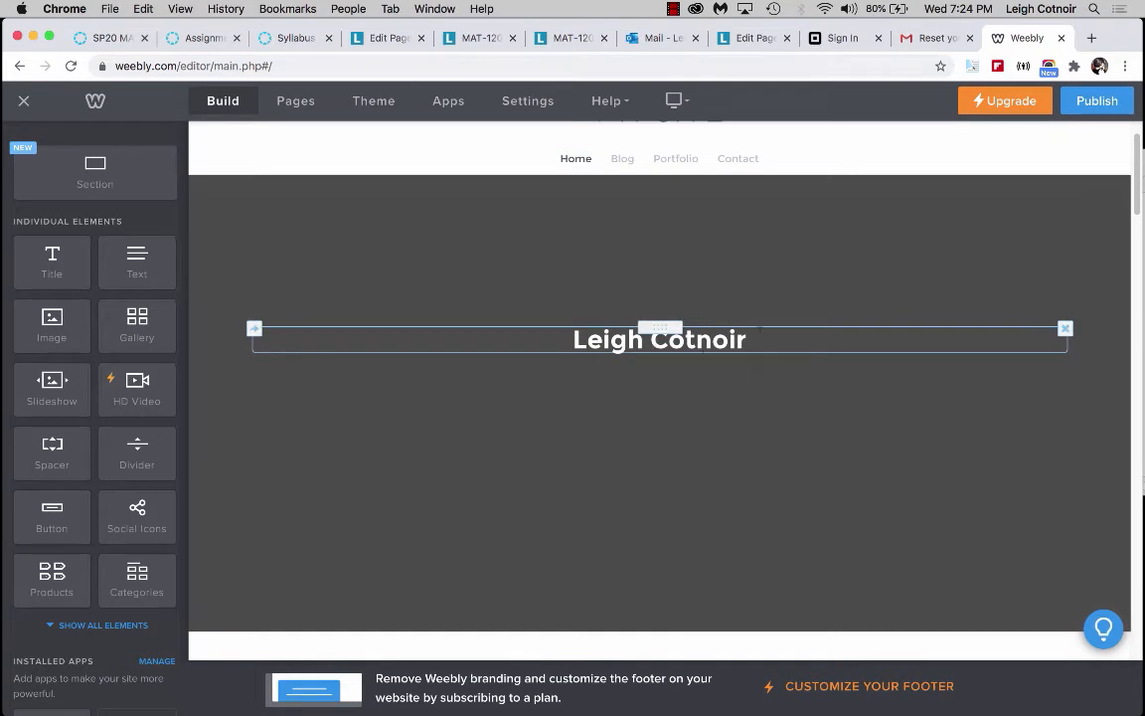
{"action": "left_click", "coordinate": [755, 336]}
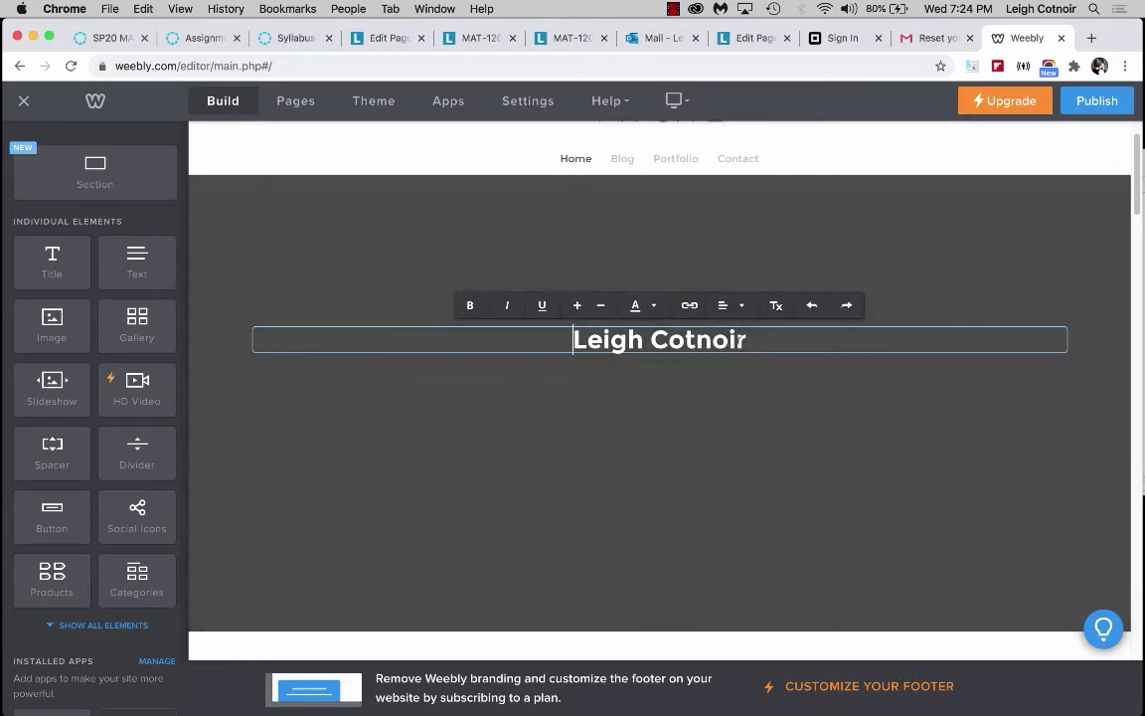
{"action": "left_click", "coordinate": [749, 340]}
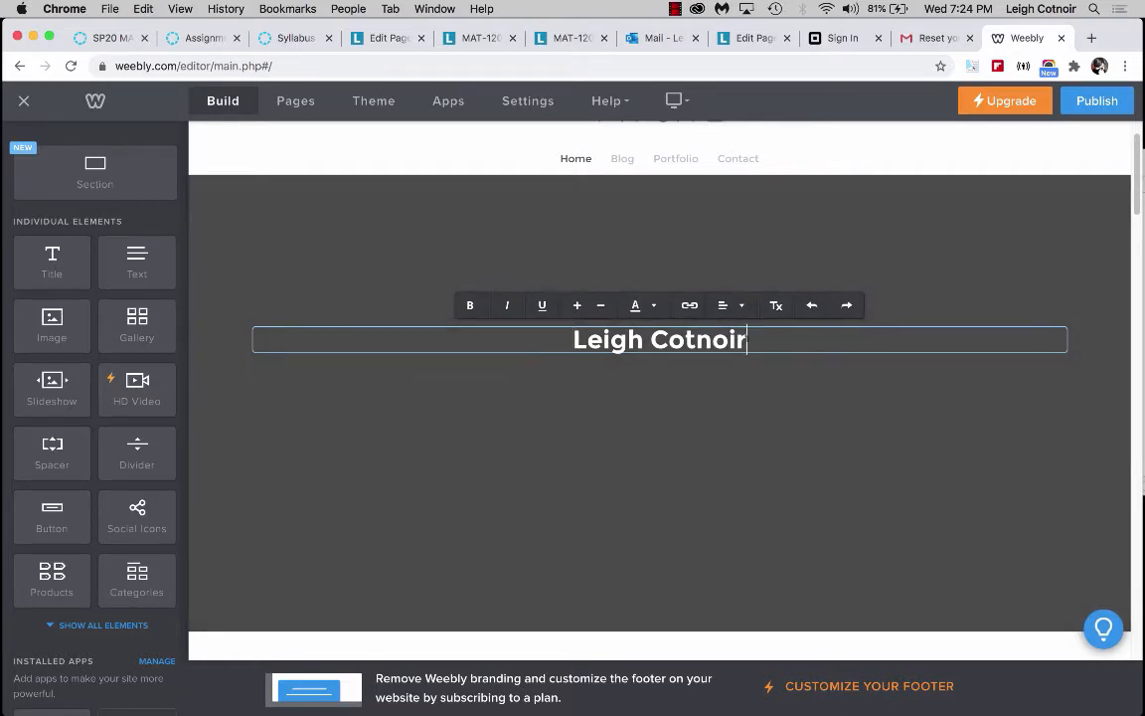
{"action": "key", "text": "Return"}
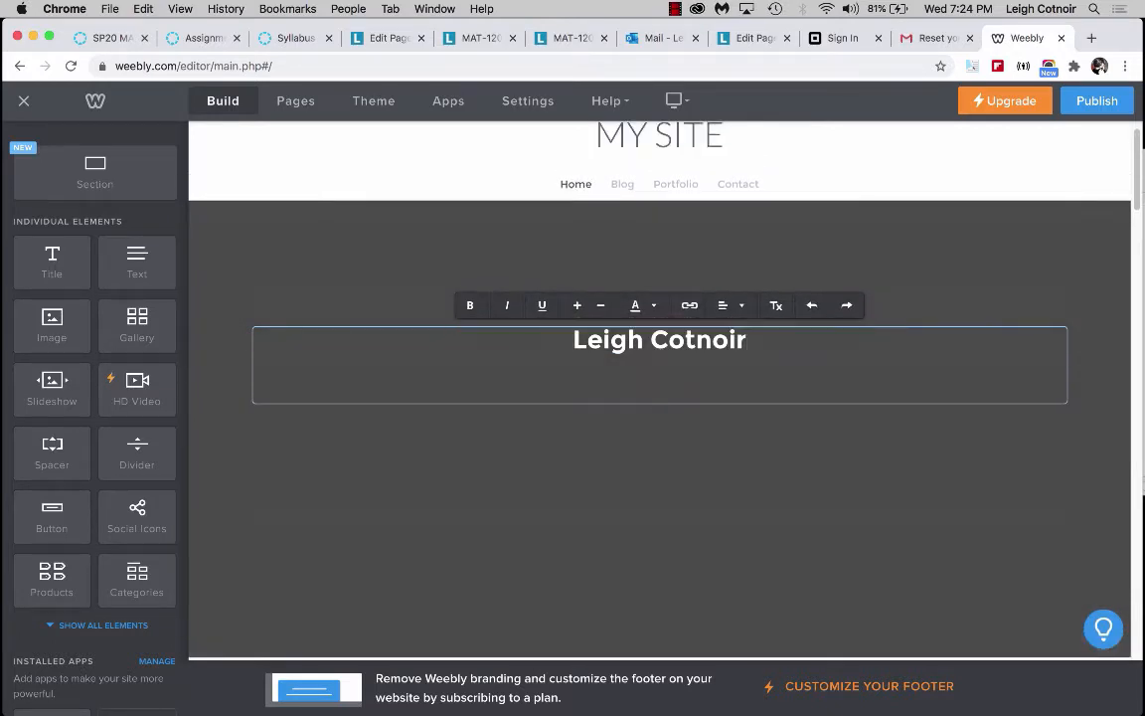
{"action": "type", "text": "MAT120"}
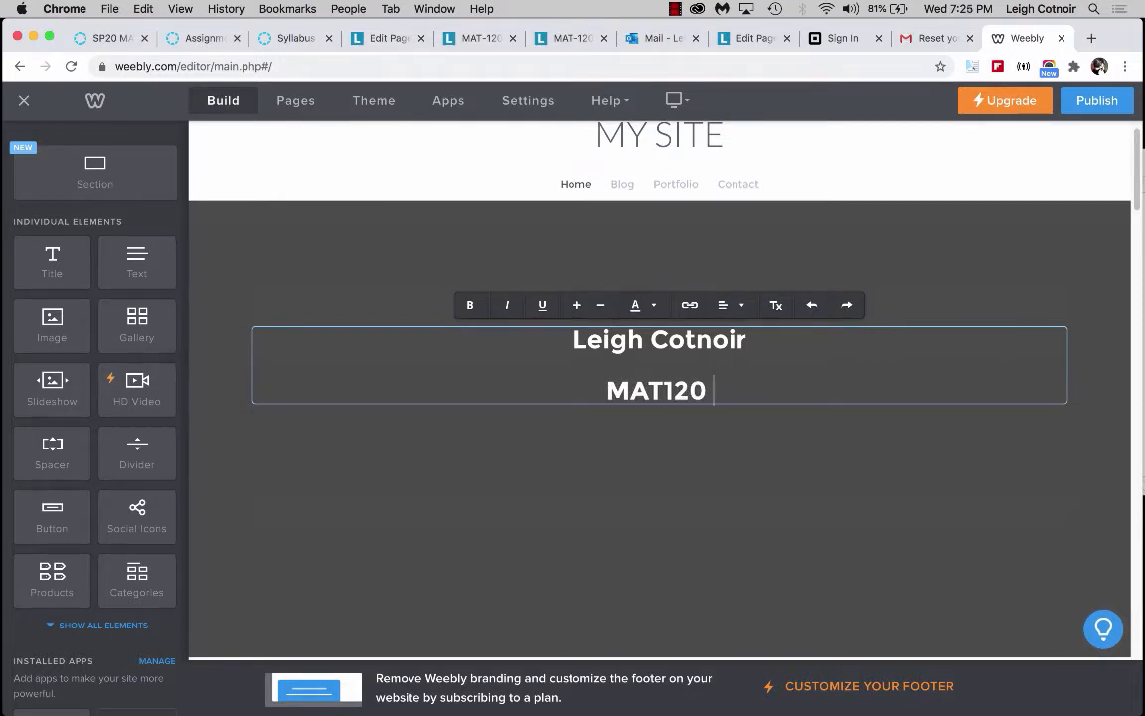
{"action": "type", "text": " Design Brief"}
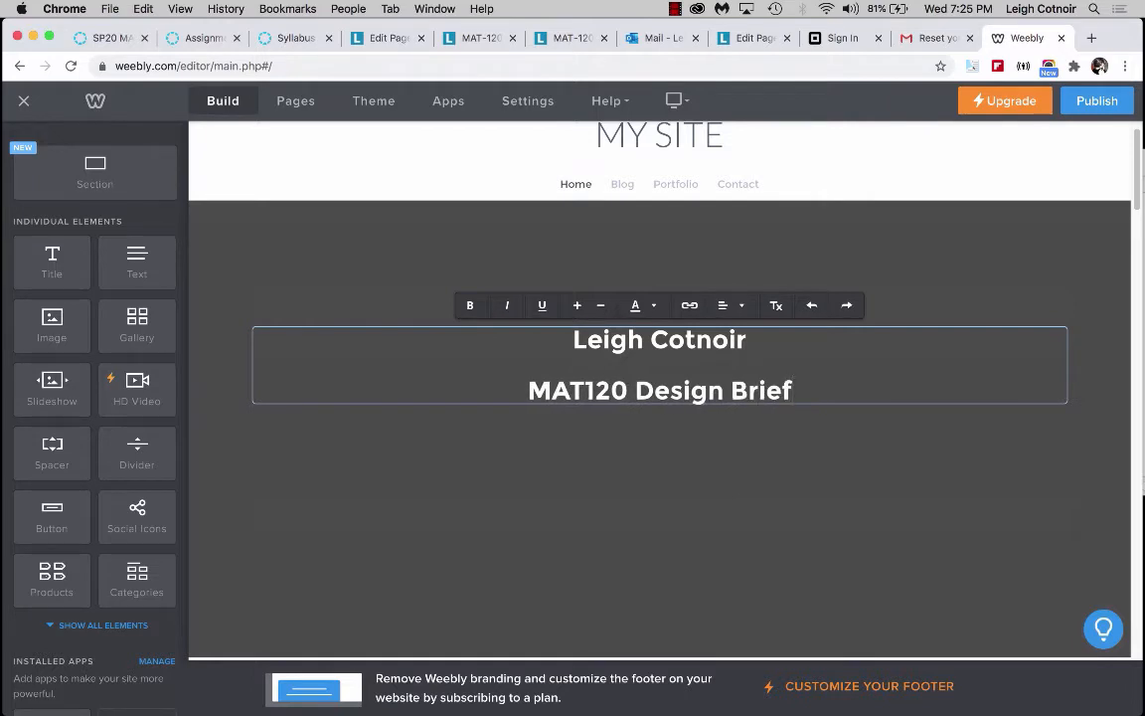
{"action": "type", "text": " Sit"}
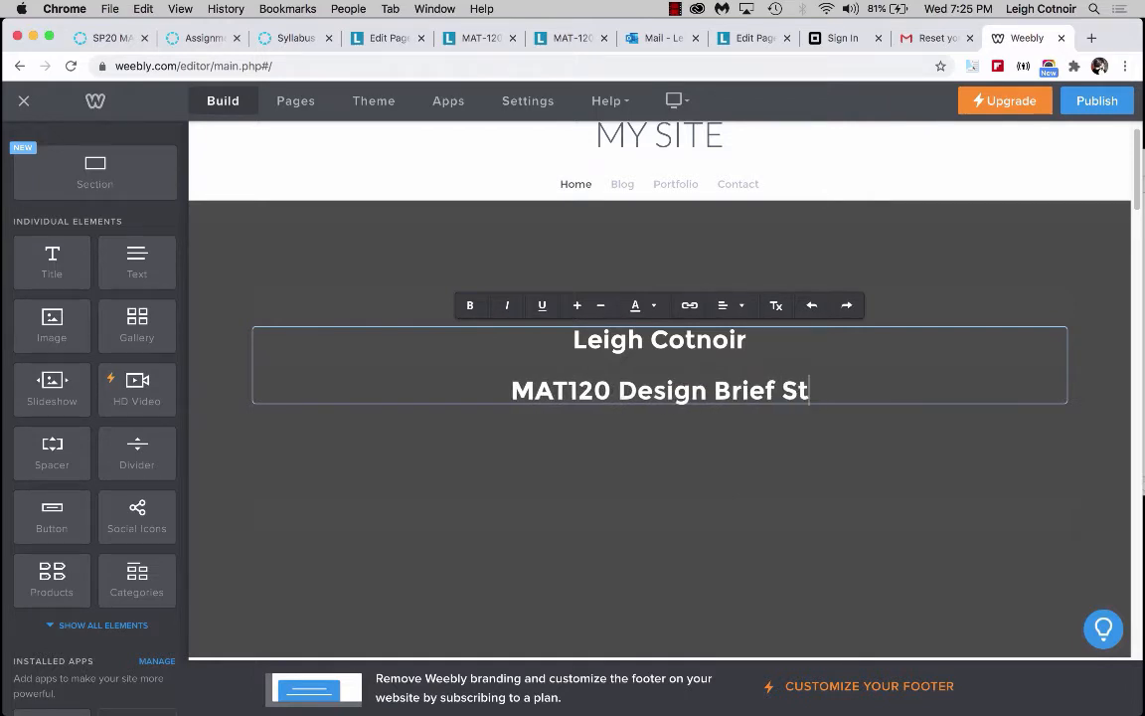
{"action": "key", "text": "BackSpace"}
{"action": "type", "text": "ite"}
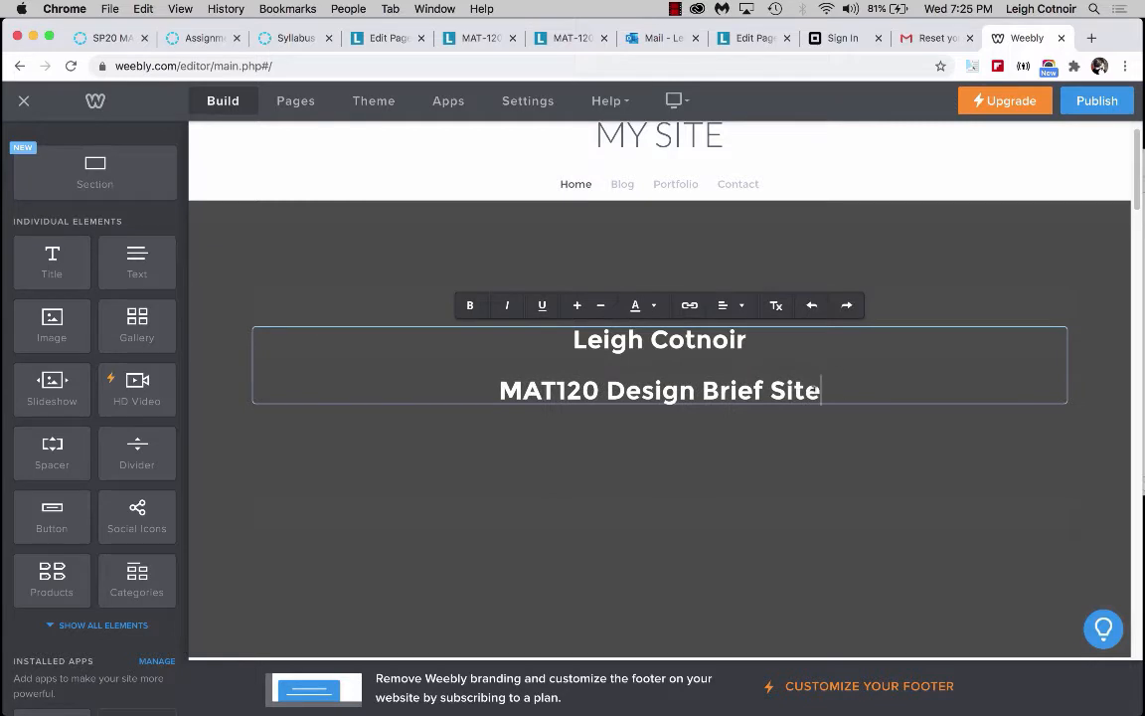
Review the updated header and the home page sections below it.
{"action": "left_click_drag", "start_coordinate": [844, 392], "coordinate": [476, 381]}
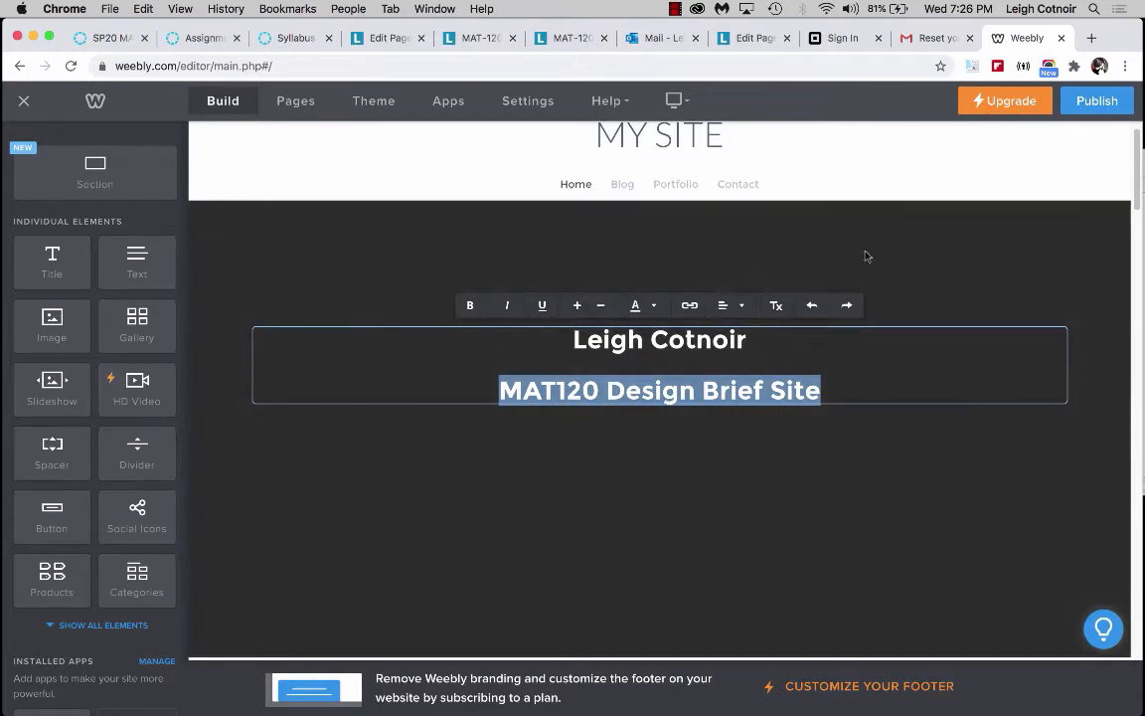
{"action": "scroll", "coordinate": [639, 551], "scroll_direction": "down", "scroll_amount": 5}
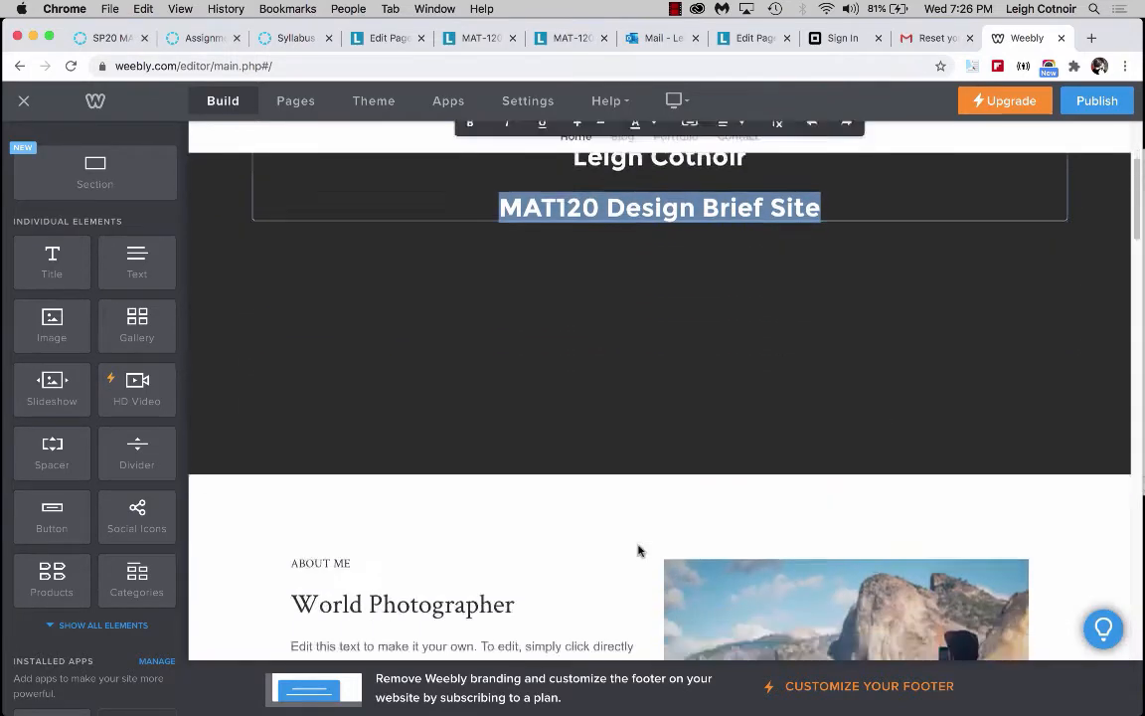
{"action": "scroll", "coordinate": [636, 549], "scroll_direction": "down", "scroll_amount": 6}
{"action": "scroll", "coordinate": [639, 550], "scroll_direction": "up", "scroll_amount": 4}
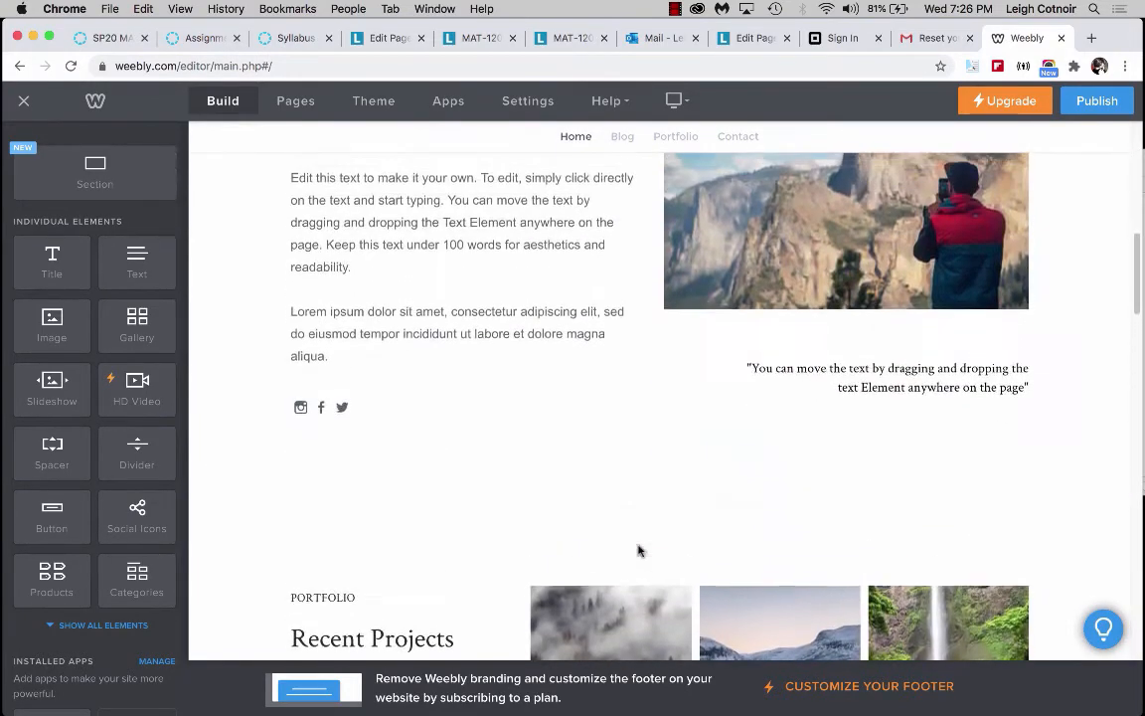
{"action": "scroll", "coordinate": [748, 545], "scroll_direction": "up", "scroll_amount": 3}
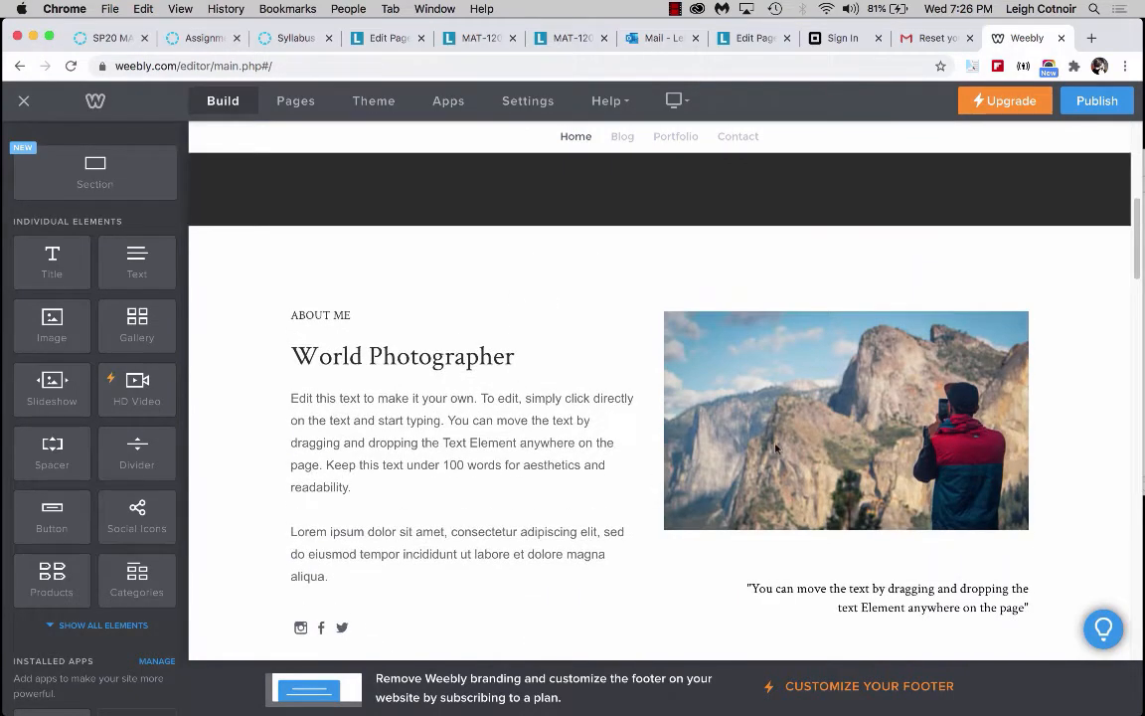
{"action": "scroll", "coordinate": [749, 545], "scroll_direction": "up", "scroll_amount": 5}
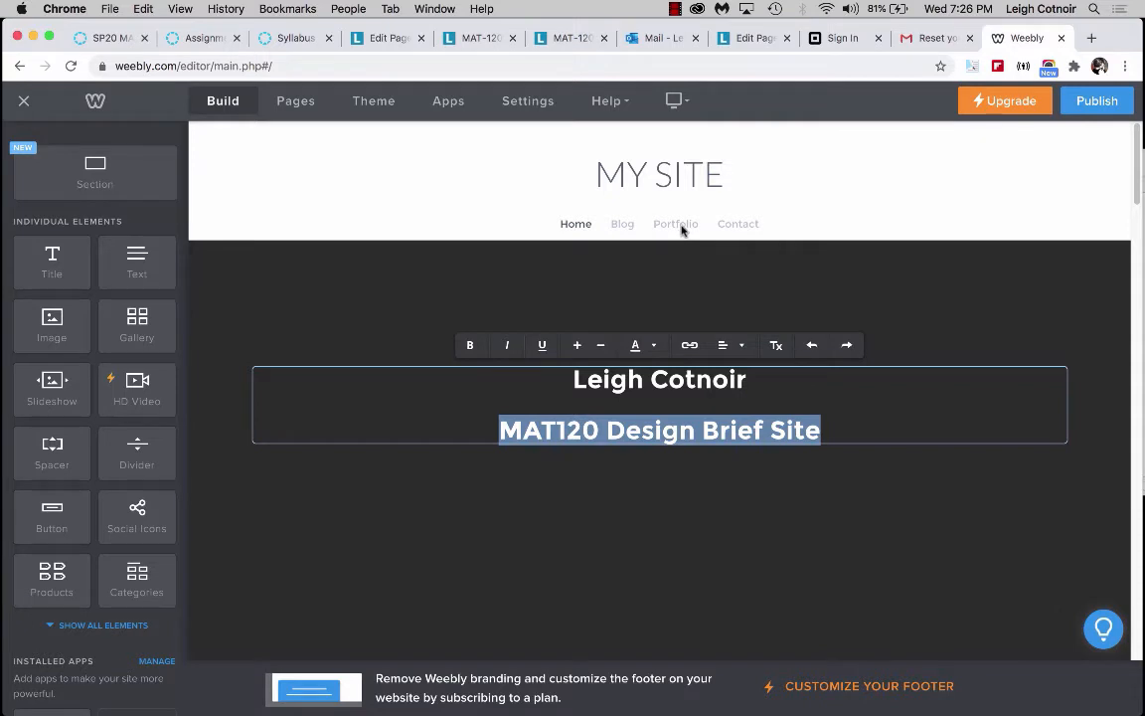
{"action": "left_click", "coordinate": [665, 576]}
{"action": "scroll", "coordinate": [767, 320], "scroll_direction": "down", "scroll_amount": 1}
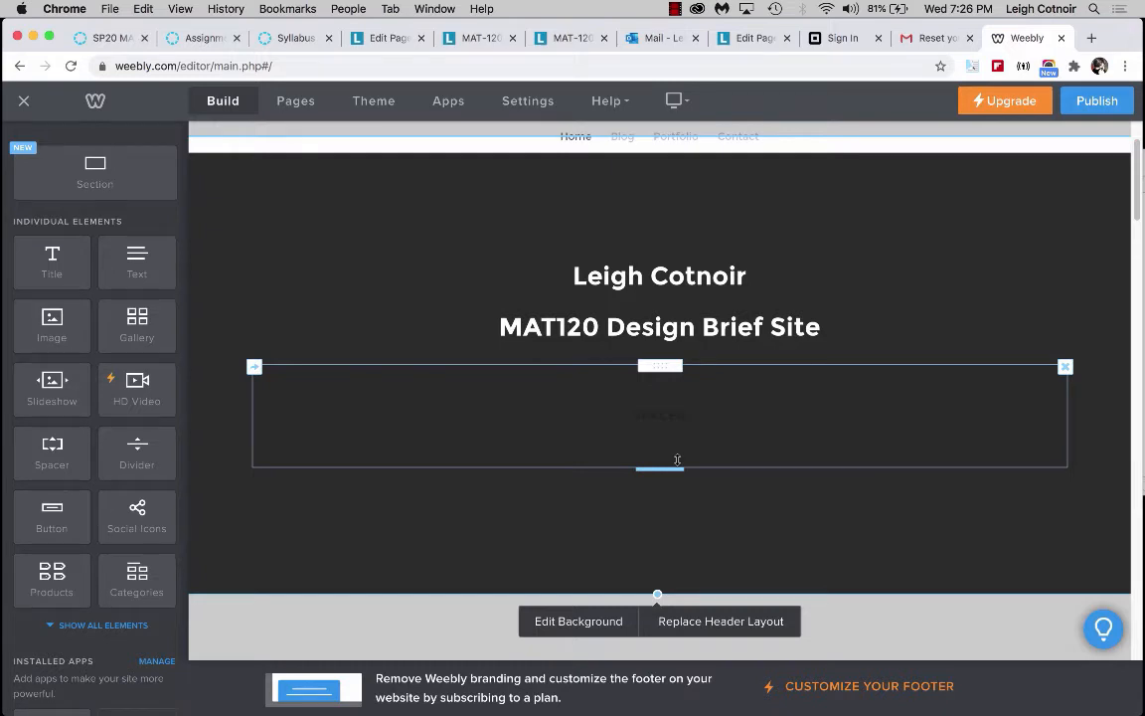
{"action": "scroll", "coordinate": [677, 459], "scroll_direction": "up", "scroll_amount": 2}
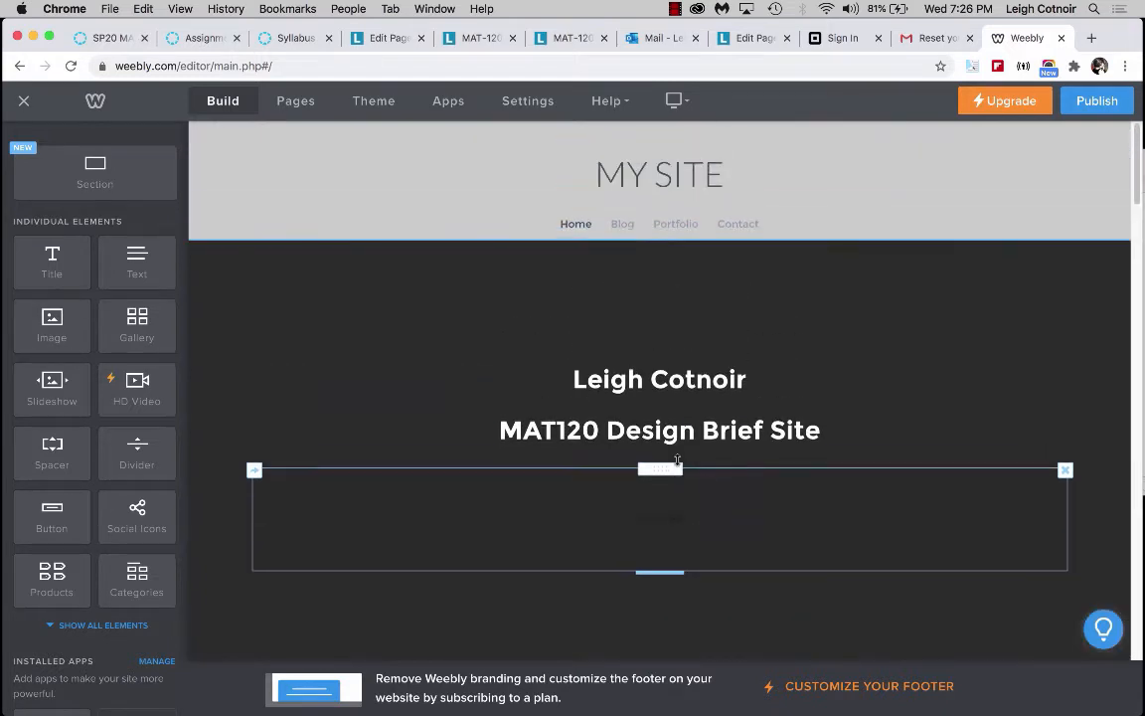
Open the Portfolio page and browse its text and image sections.
{"action": "left_click", "coordinate": [677, 225]}
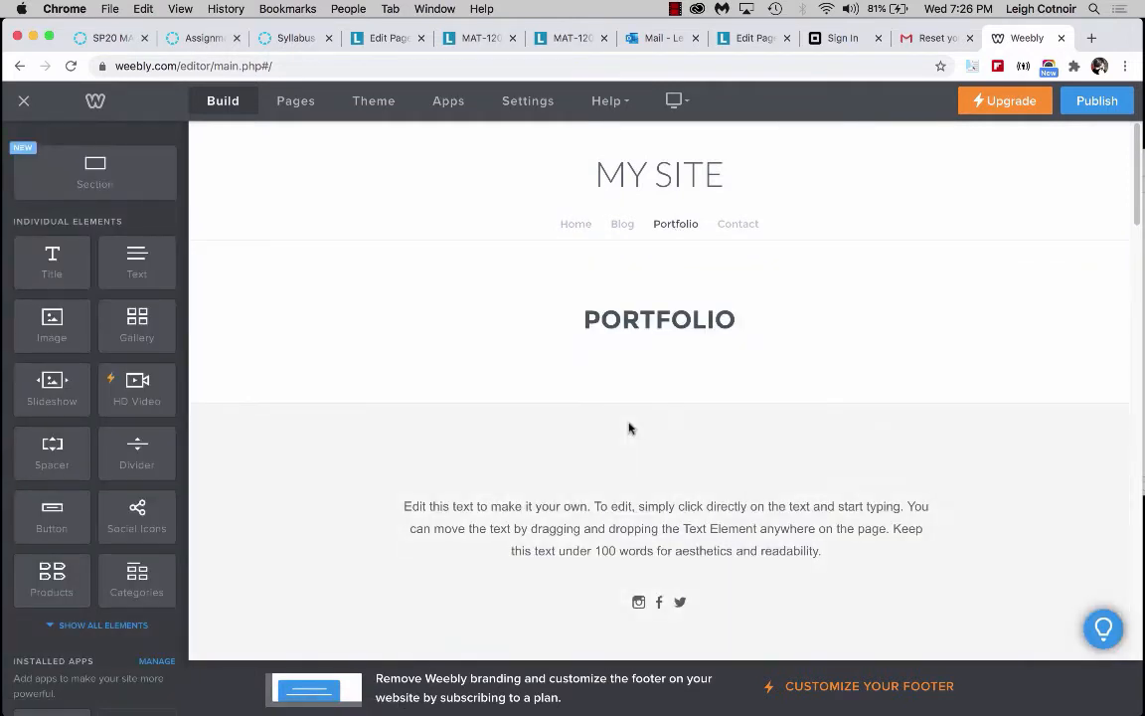
{"action": "scroll", "coordinate": [629, 428], "scroll_direction": "down", "scroll_amount": 2}
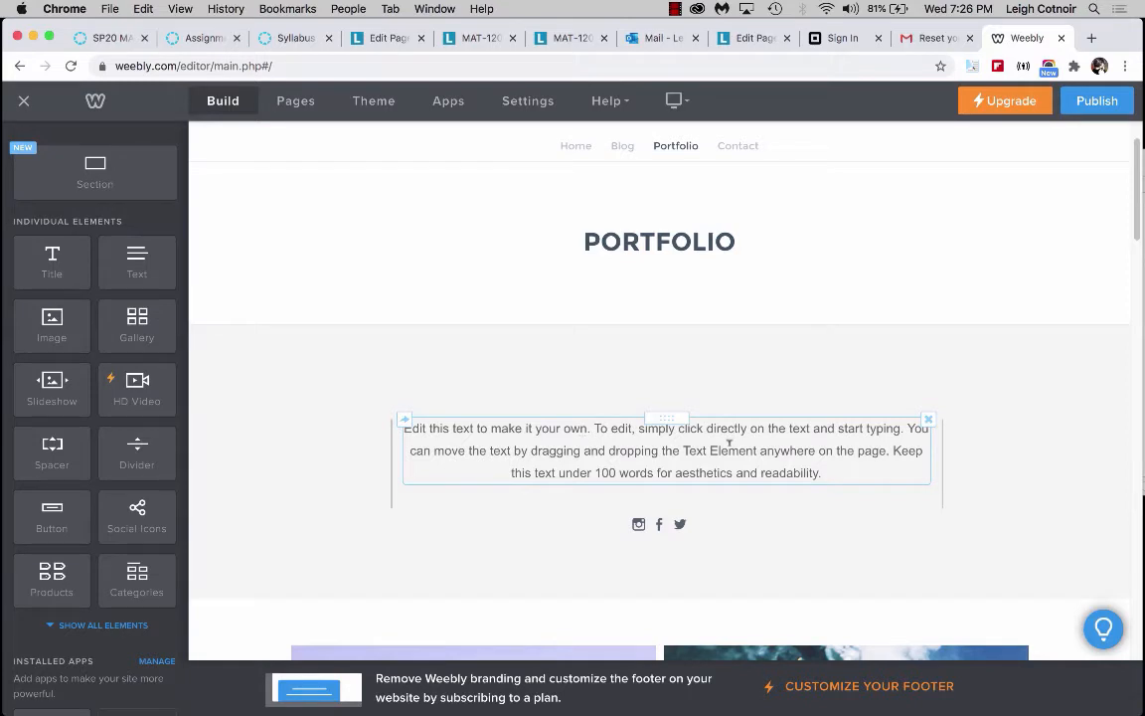
{"action": "scroll", "coordinate": [690, 448], "scroll_direction": "down", "scroll_amount": 5}
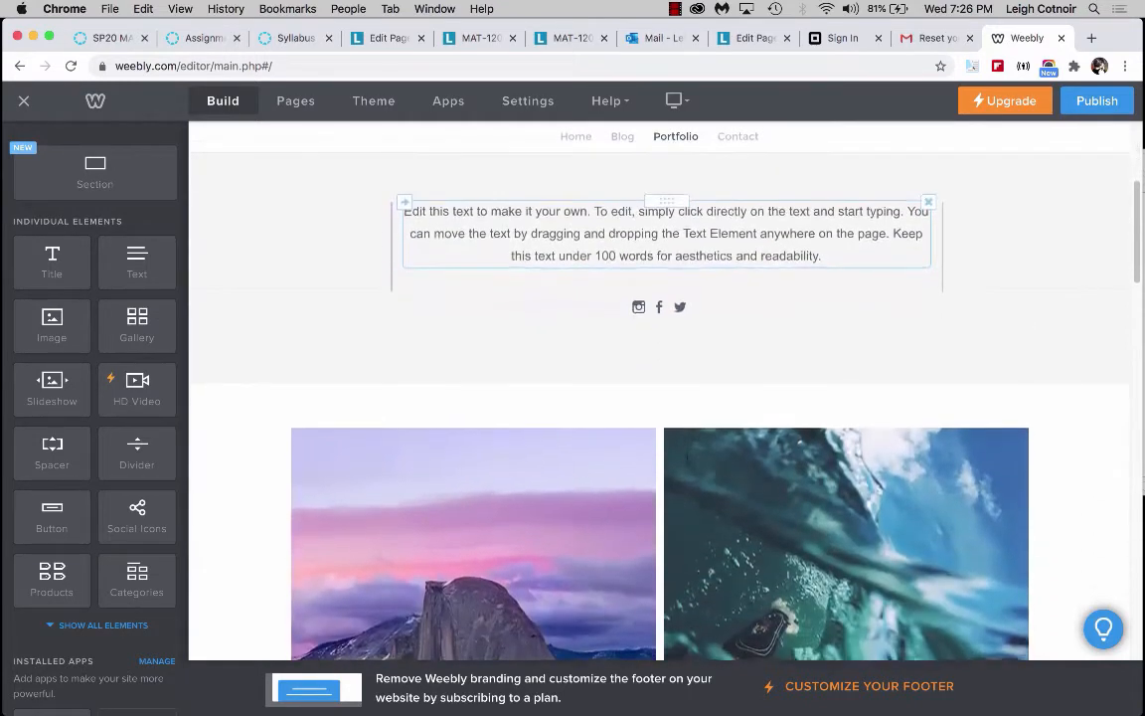
{"action": "scroll", "coordinate": [688, 457], "scroll_direction": "down", "scroll_amount": 3}
{"action": "left_click", "coordinate": [502, 531]}
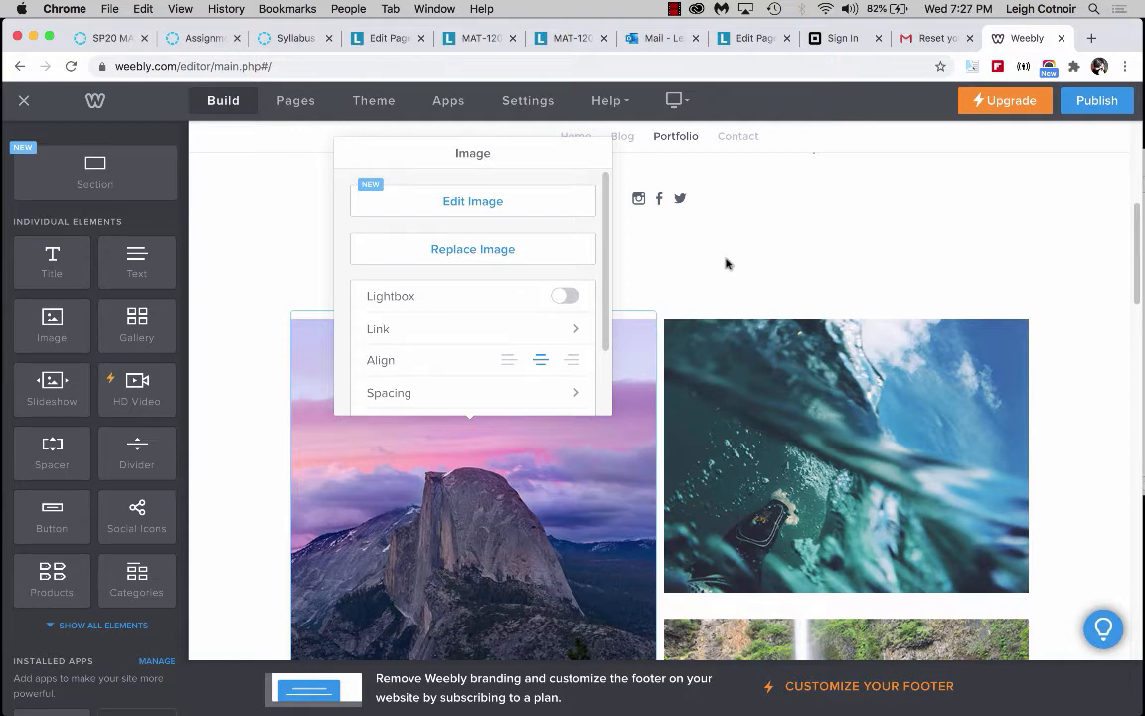
{"action": "left_click", "coordinate": [695, 288]}
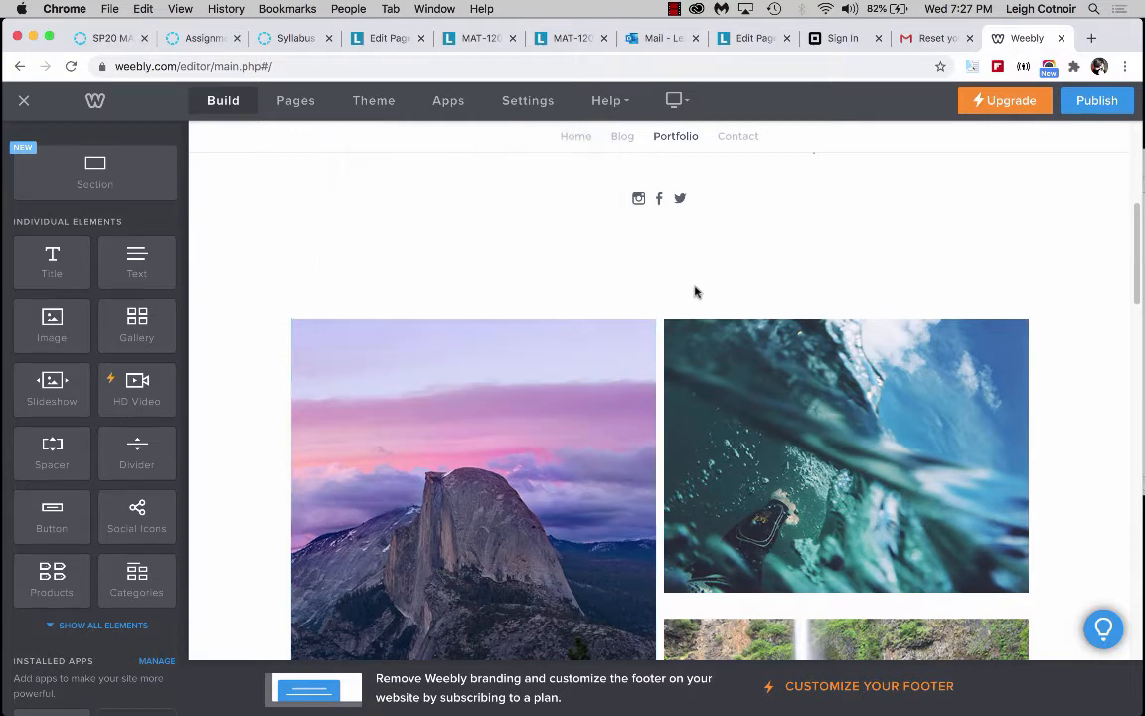
{"action": "scroll", "coordinate": [597, 320], "scroll_direction": "up", "scroll_amount": 10}
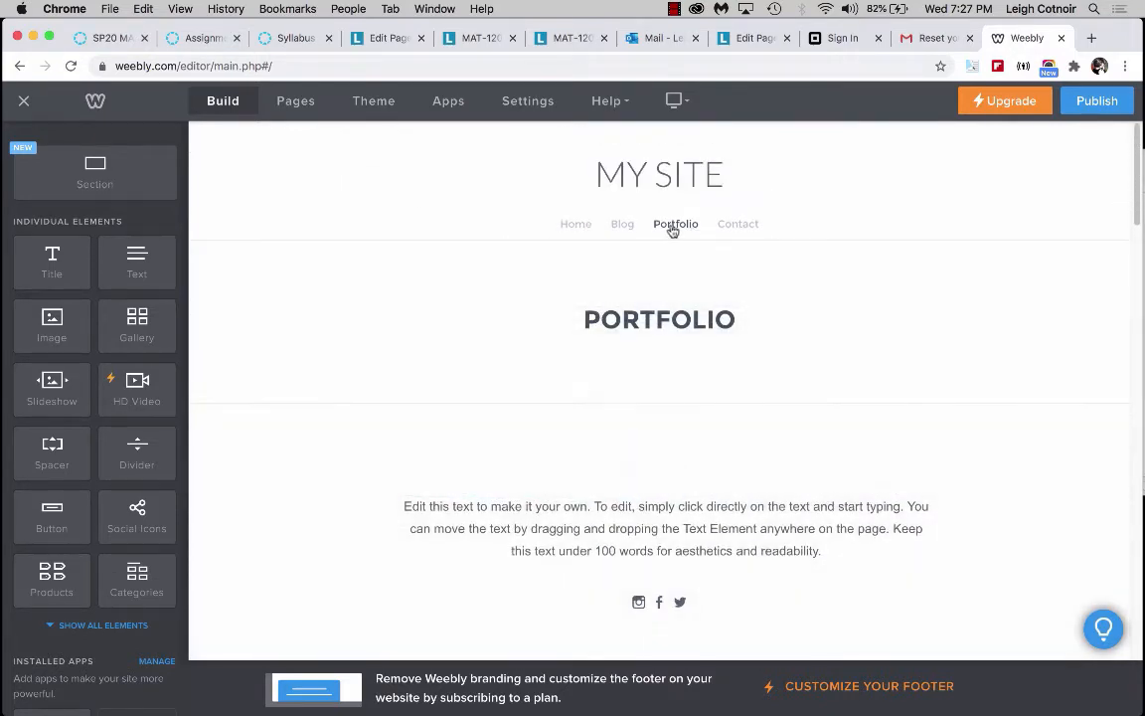
{"action": "scroll", "coordinate": [528, 555], "scroll_direction": "down", "scroll_amount": 8}
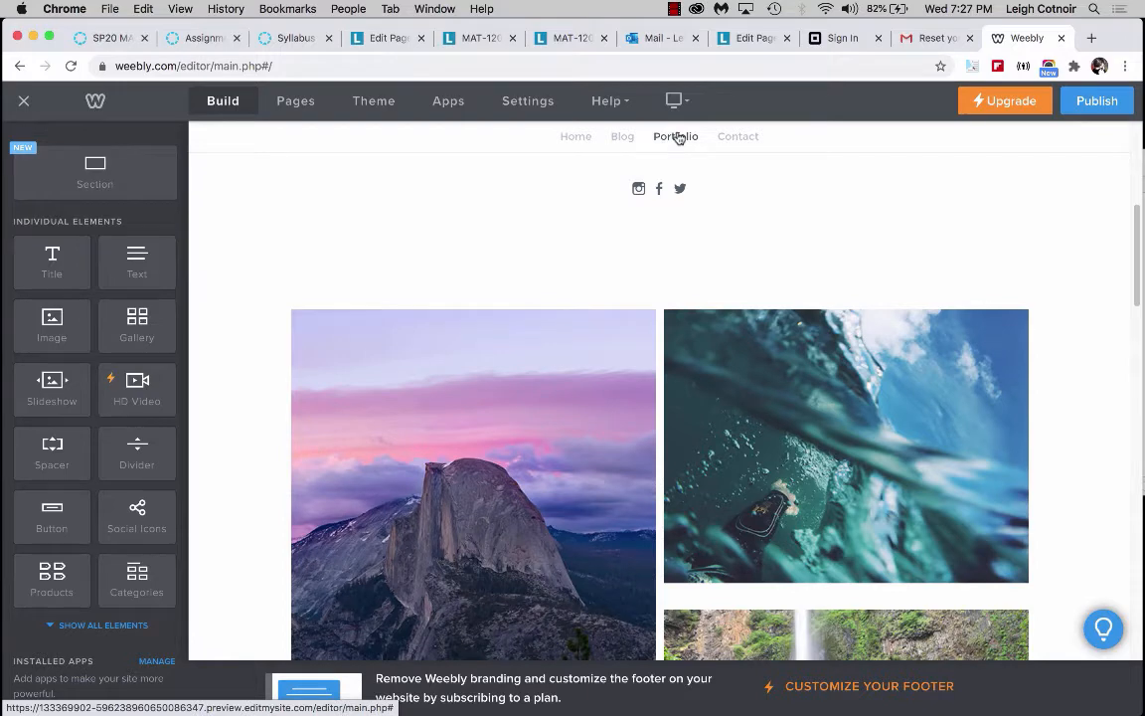
{"action": "left_click", "coordinate": [676, 137]}
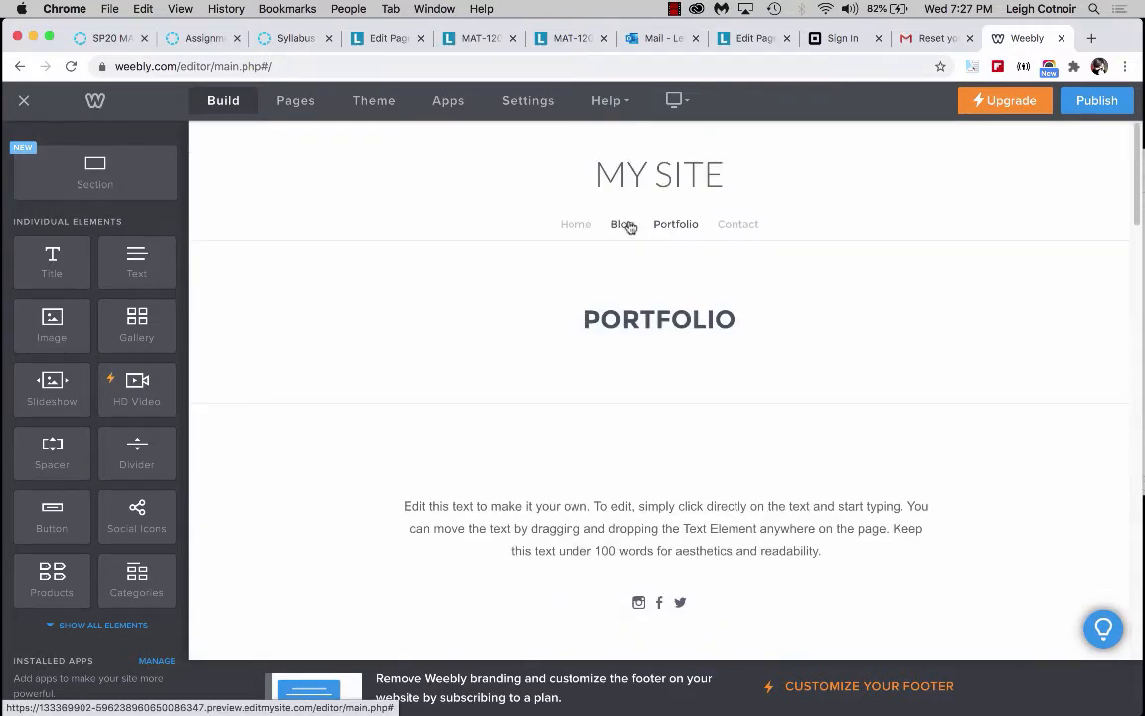
{"action": "scroll", "coordinate": [662, 378], "scroll_direction": "down", "scroll_amount": 3}
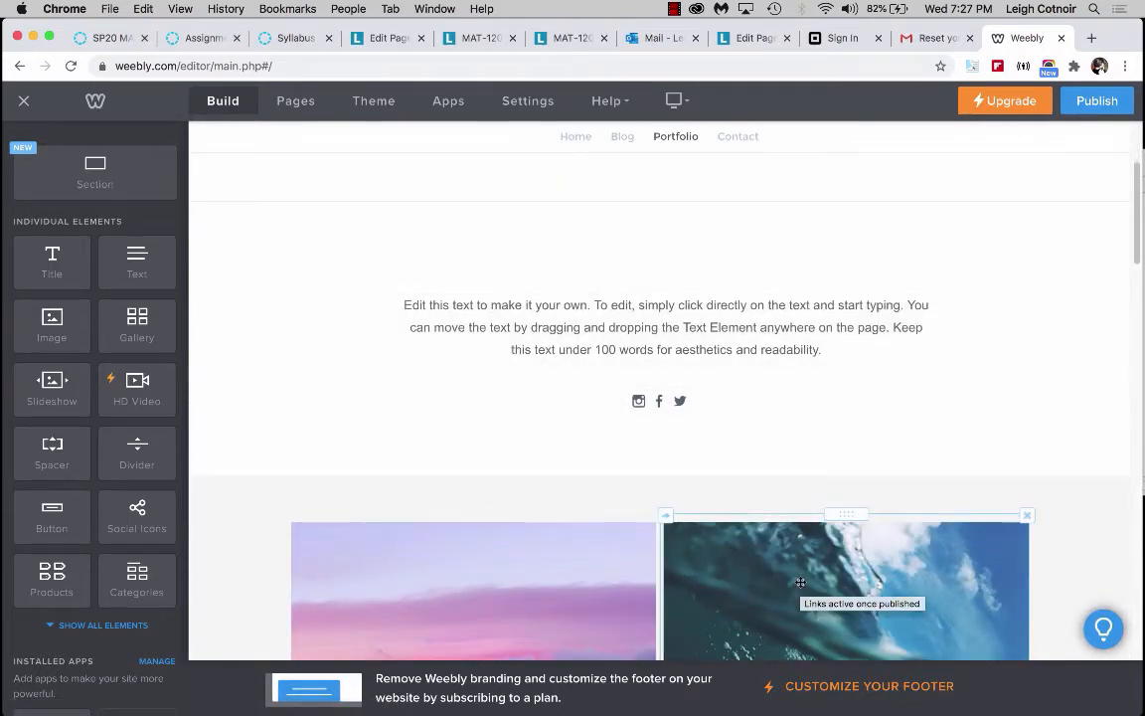
{"action": "scroll", "coordinate": [784, 516], "scroll_direction": "up", "scroll_amount": 1}
Replace the Portfolio page's intro paragraph with the text "Type something of my own.".
{"action": "left_click", "coordinate": [742, 420]}
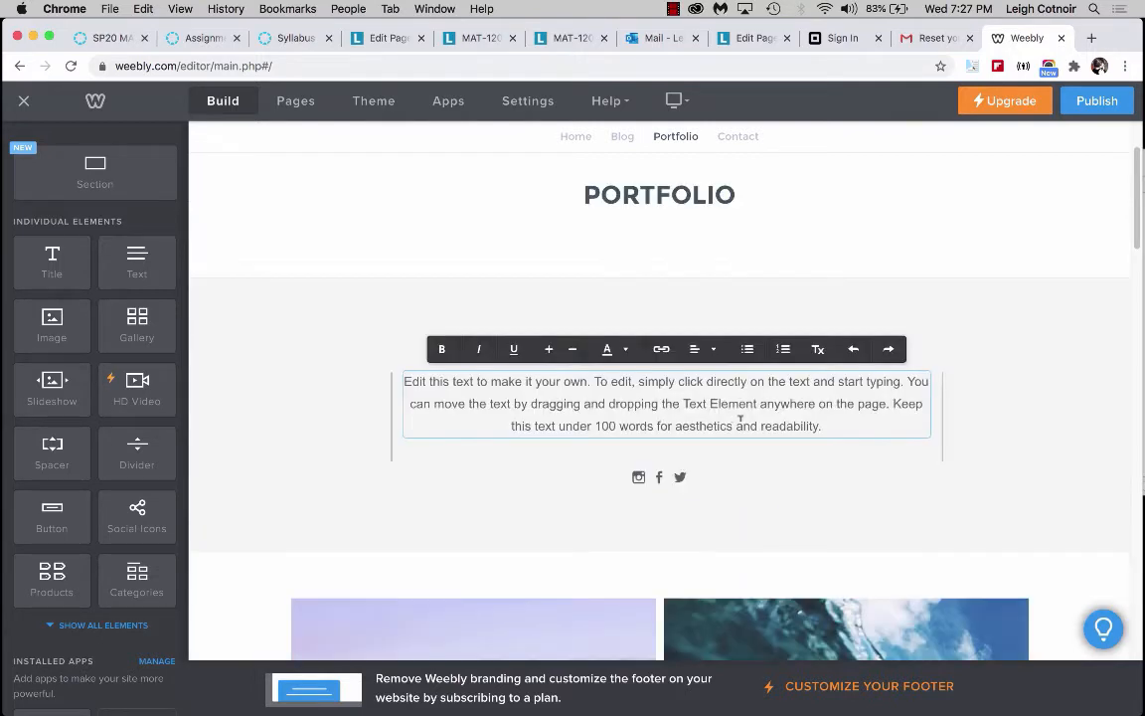
{"action": "left_click_drag", "start_coordinate": [825, 426], "coordinate": [382, 365]}
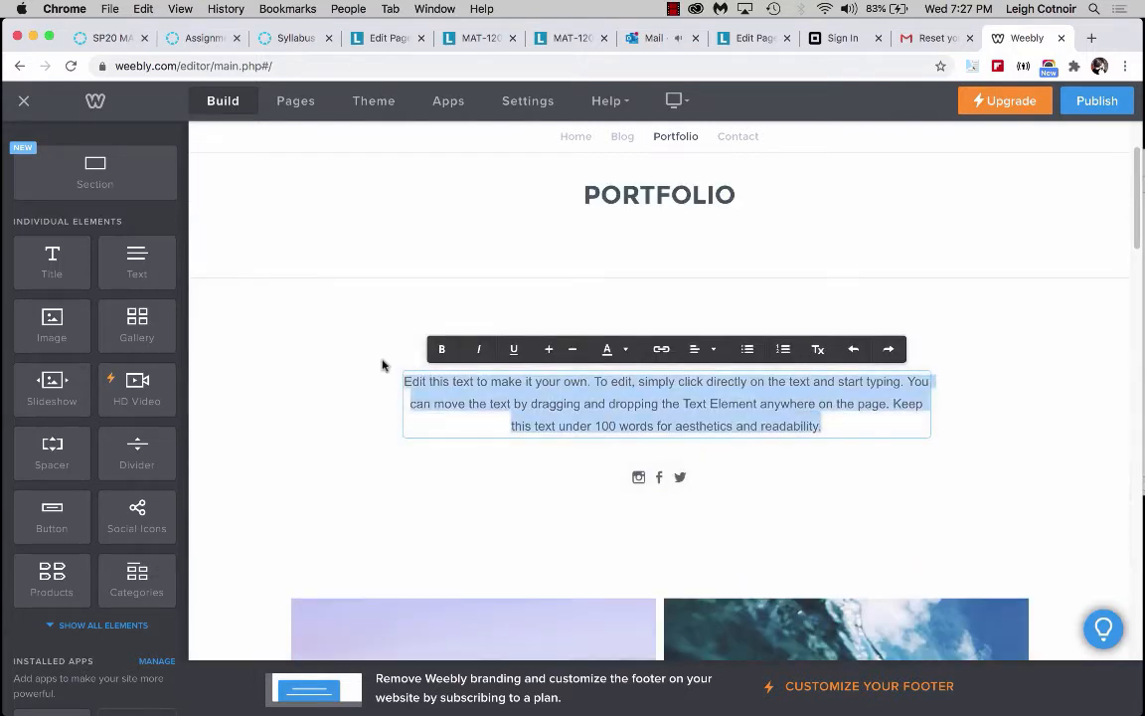
{"action": "type", "text": "Type"}
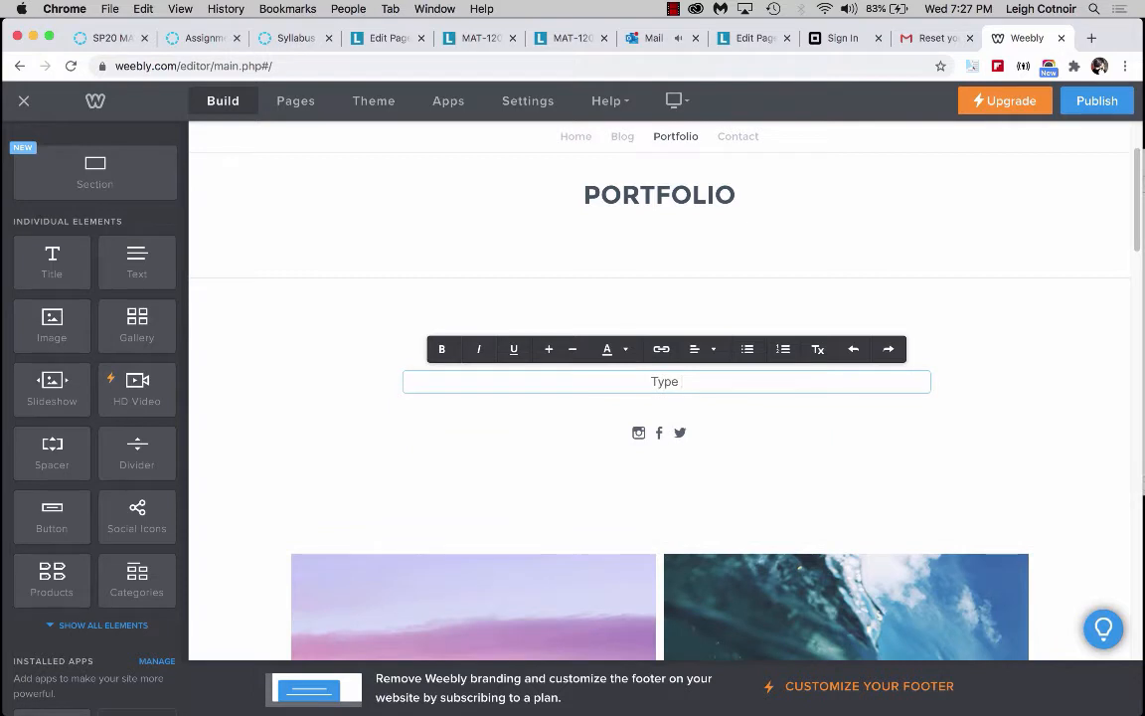
{"action": "type", "text": " something of m"}
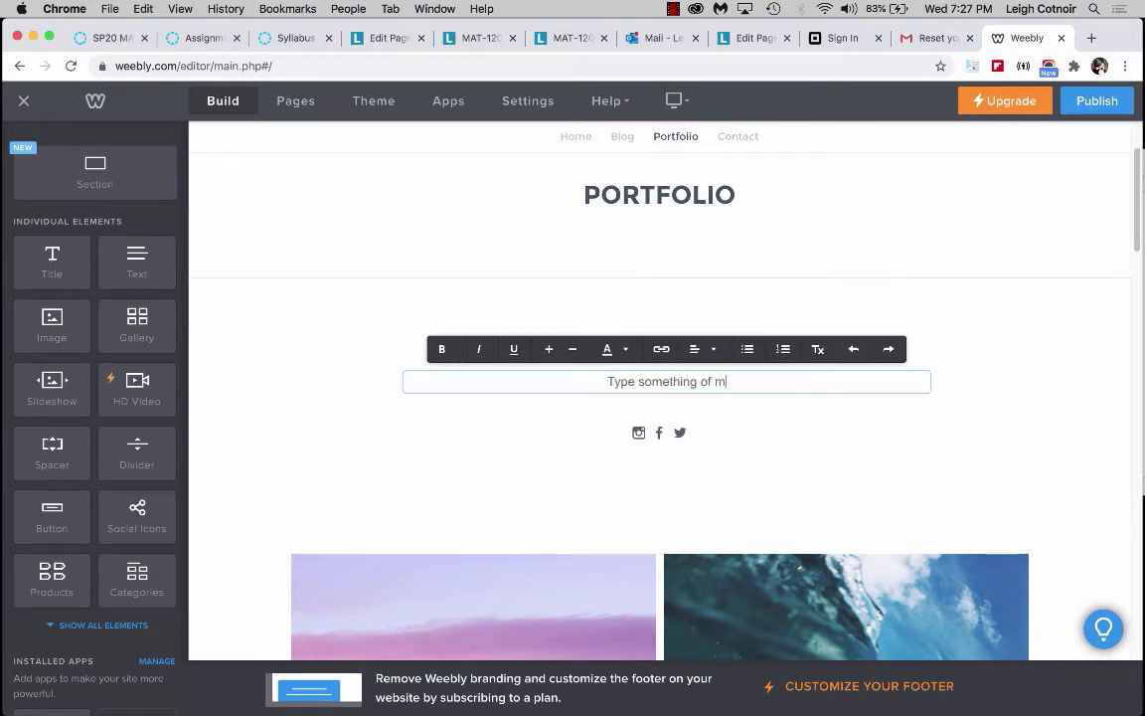
{"action": "type", "text": "y own."}
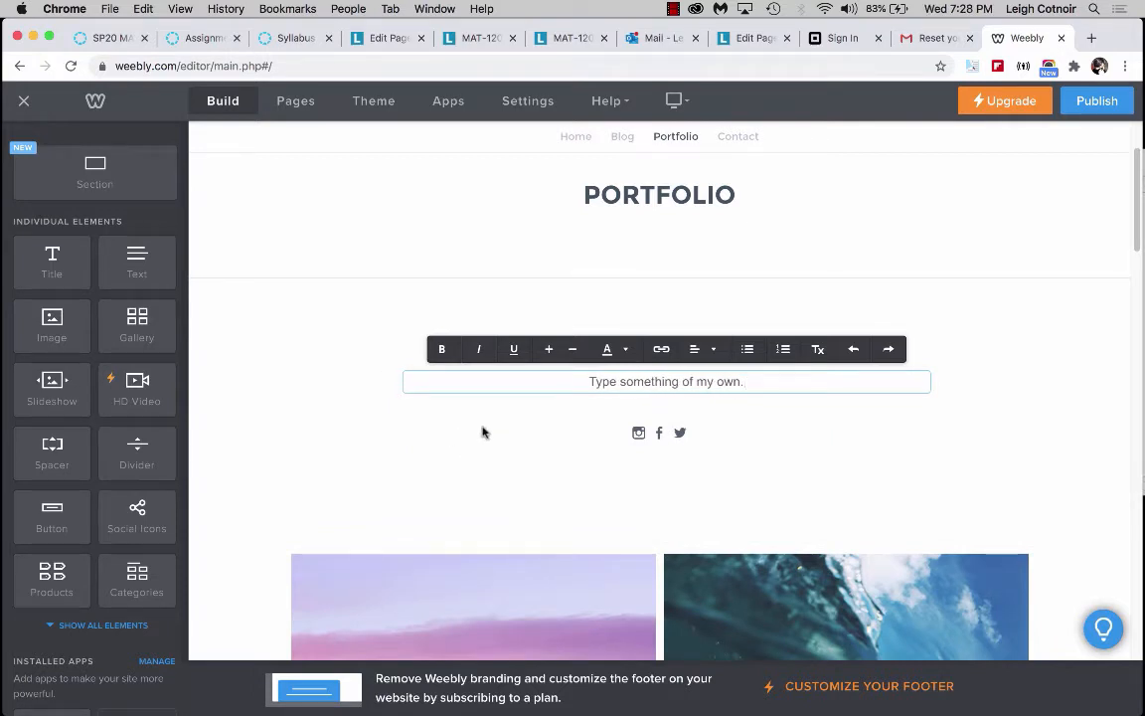
{"action": "left_click", "coordinate": [516, 416]}
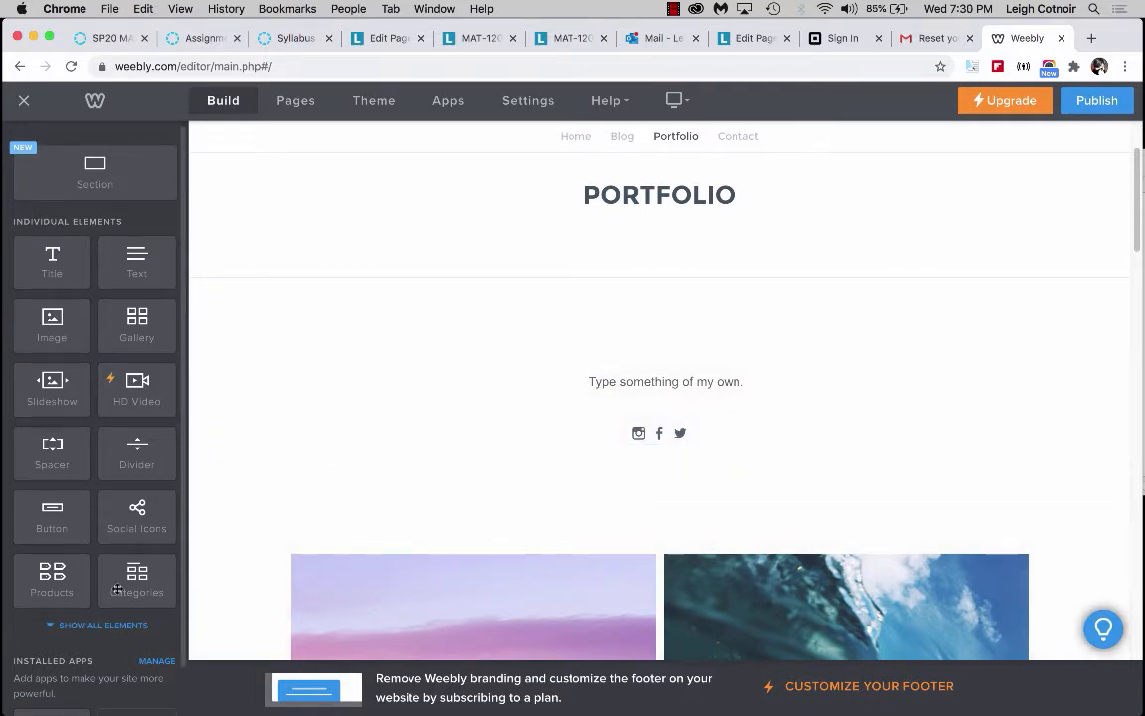
Add an Embed Code element between the intro text and the image section on the Portfolio page.
{"action": "scroll", "coordinate": [117, 589], "scroll_direction": "down", "scroll_amount": 2}
{"action": "left_click", "coordinate": [89, 551]}
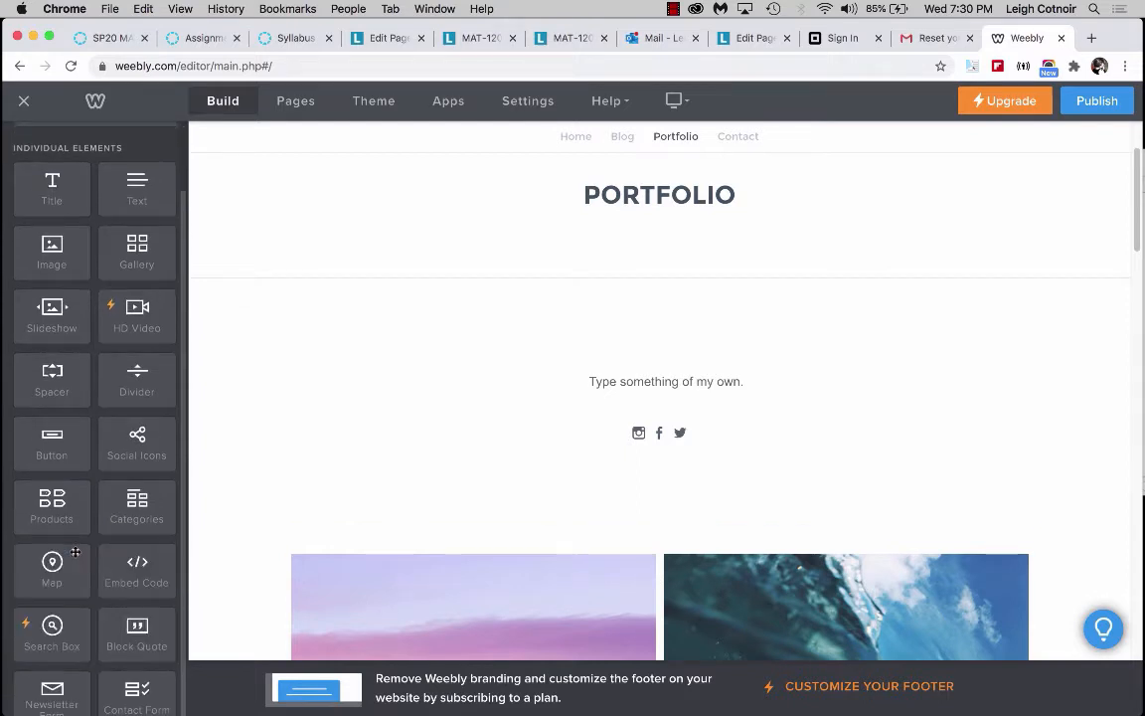
{"action": "scroll", "coordinate": [145, 507], "scroll_direction": "down", "scroll_amount": 2}
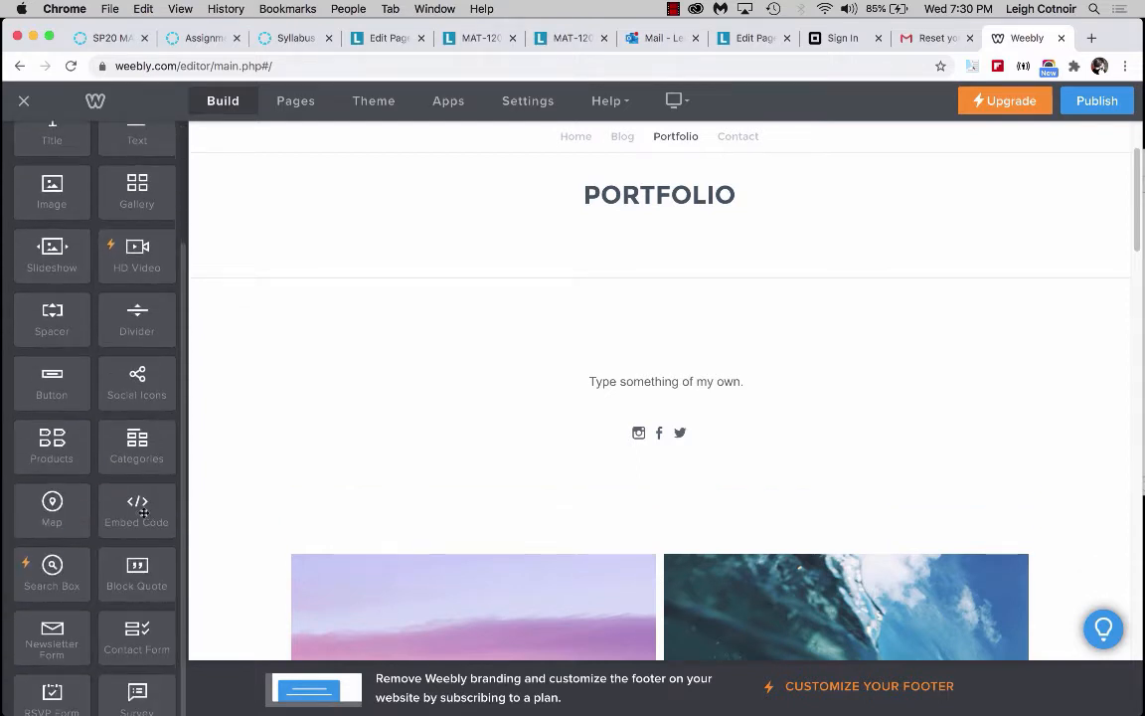
{"action": "left_click_drag", "start_coordinate": [144, 513], "coordinate": [684, 506]}
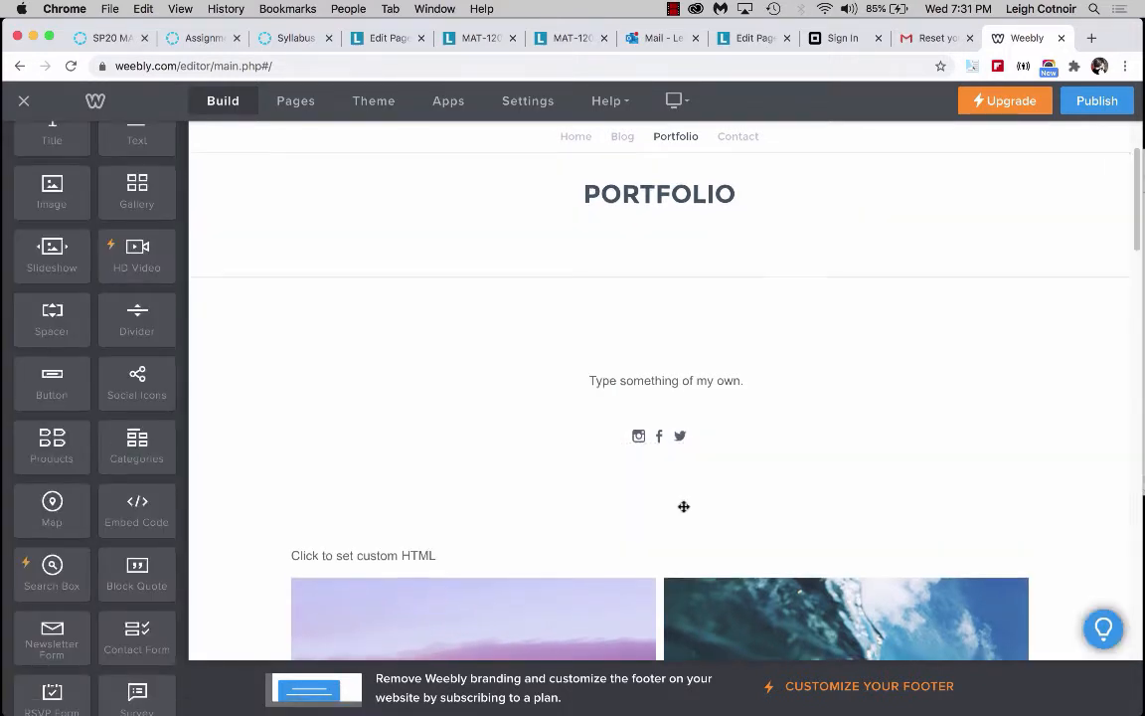
Copy the embed code of the YouTube video "01 What is After Effects" from its share options.
{"action": "scroll", "coordinate": [684, 506], "scroll_direction": "down", "scroll_amount": 2}
{"action": "left_click", "coordinate": [391, 449]}
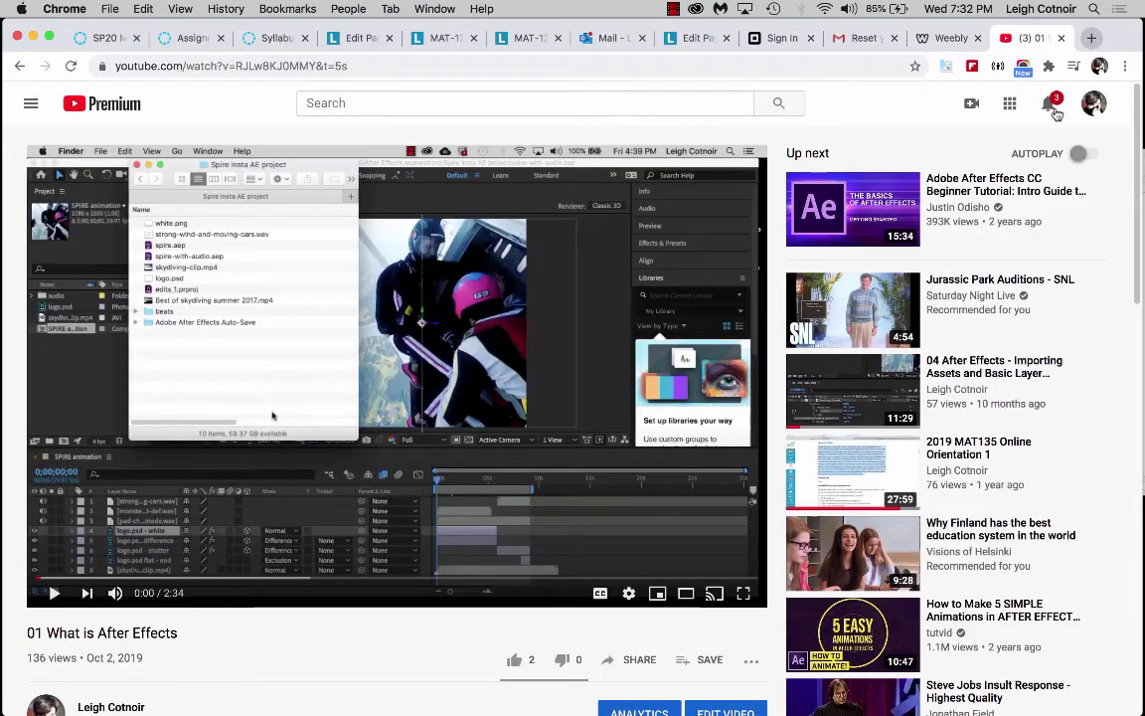
{"action": "scroll", "coordinate": [524, 636], "scroll_direction": "down", "scroll_amount": 3}
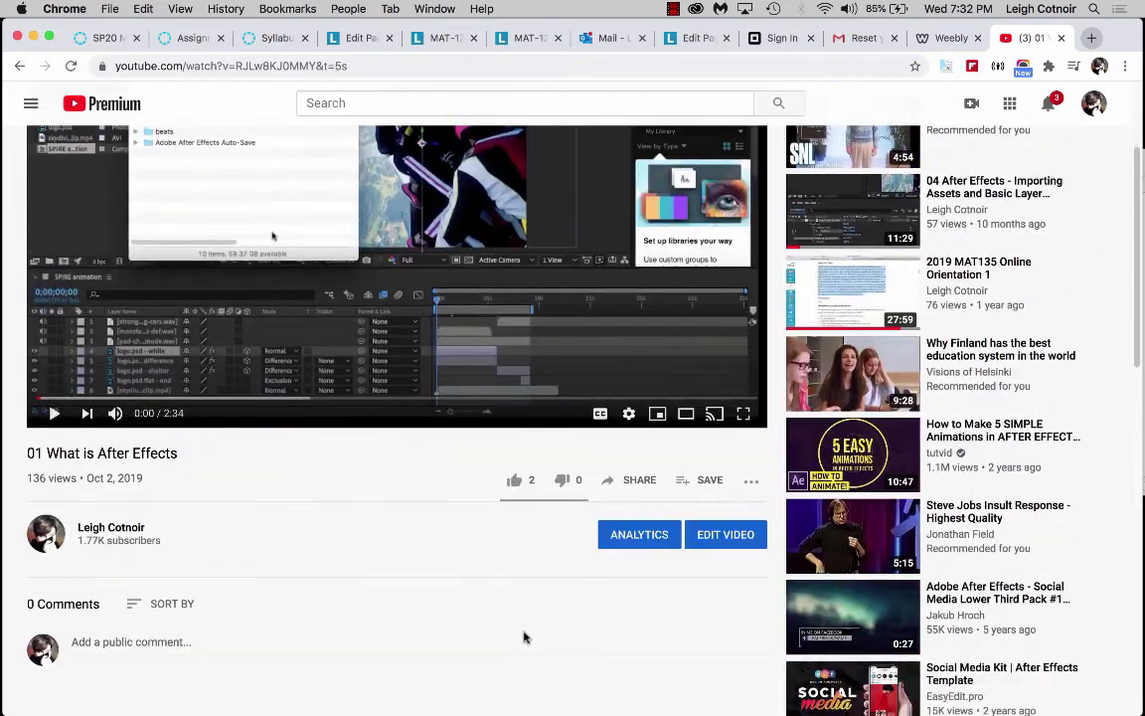
{"action": "left_click", "coordinate": [641, 486]}
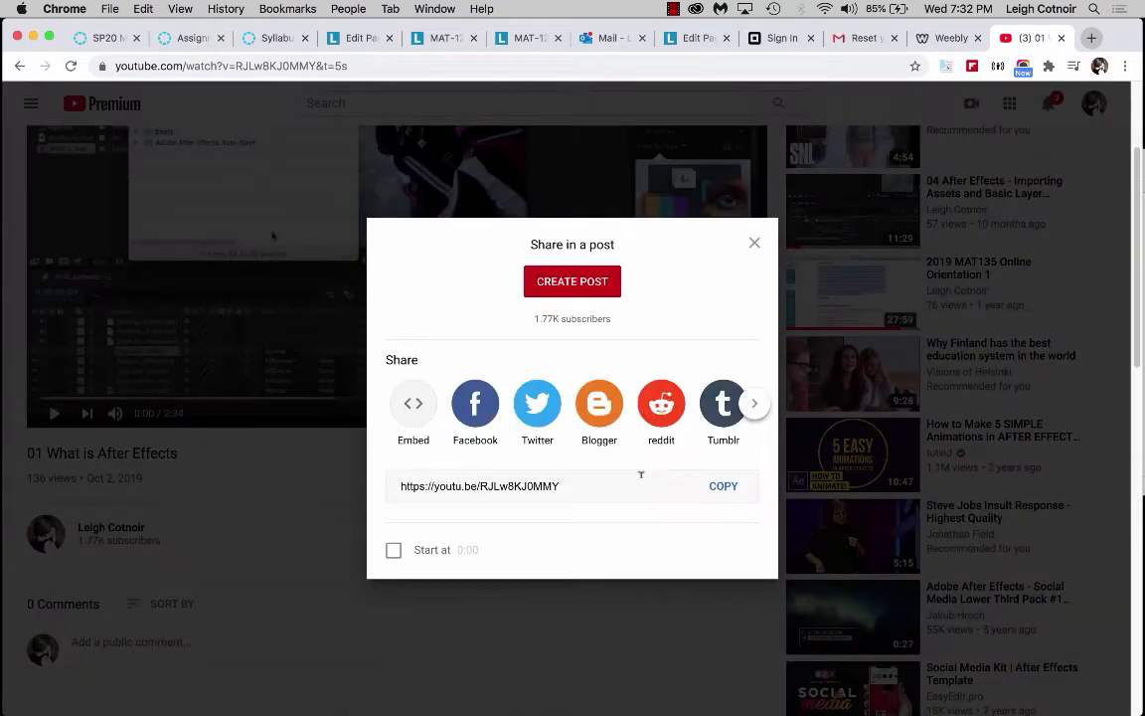
{"action": "left_click", "coordinate": [412, 401]}
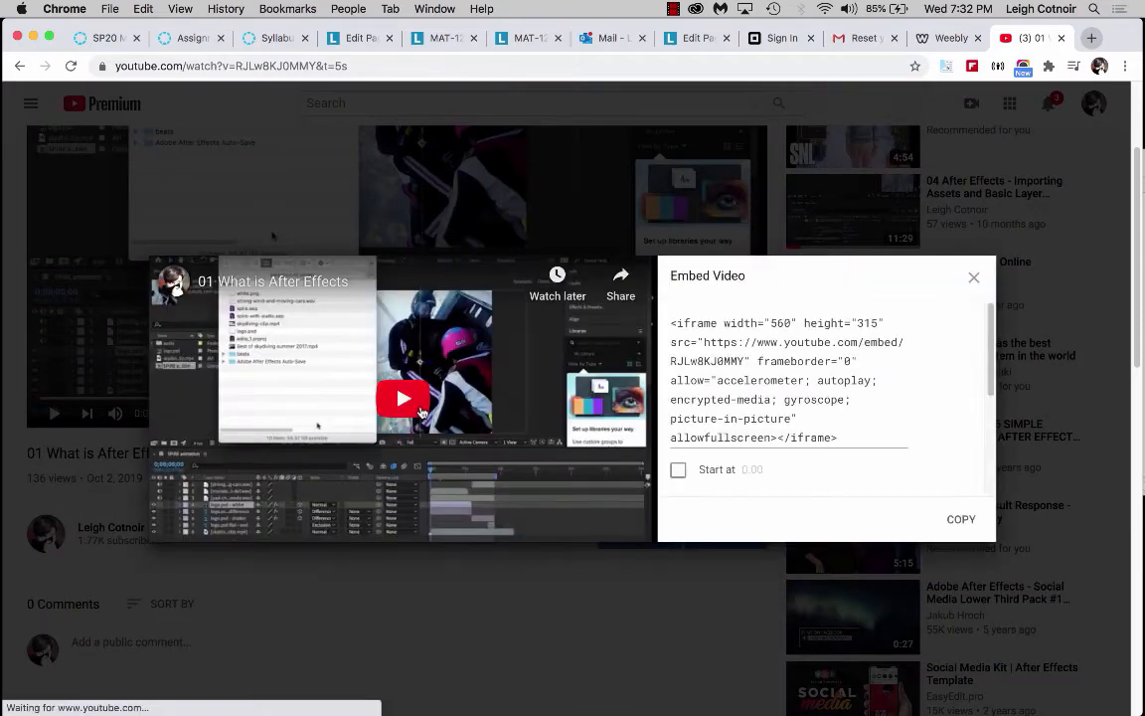
{"action": "left_click", "coordinate": [959, 519]}
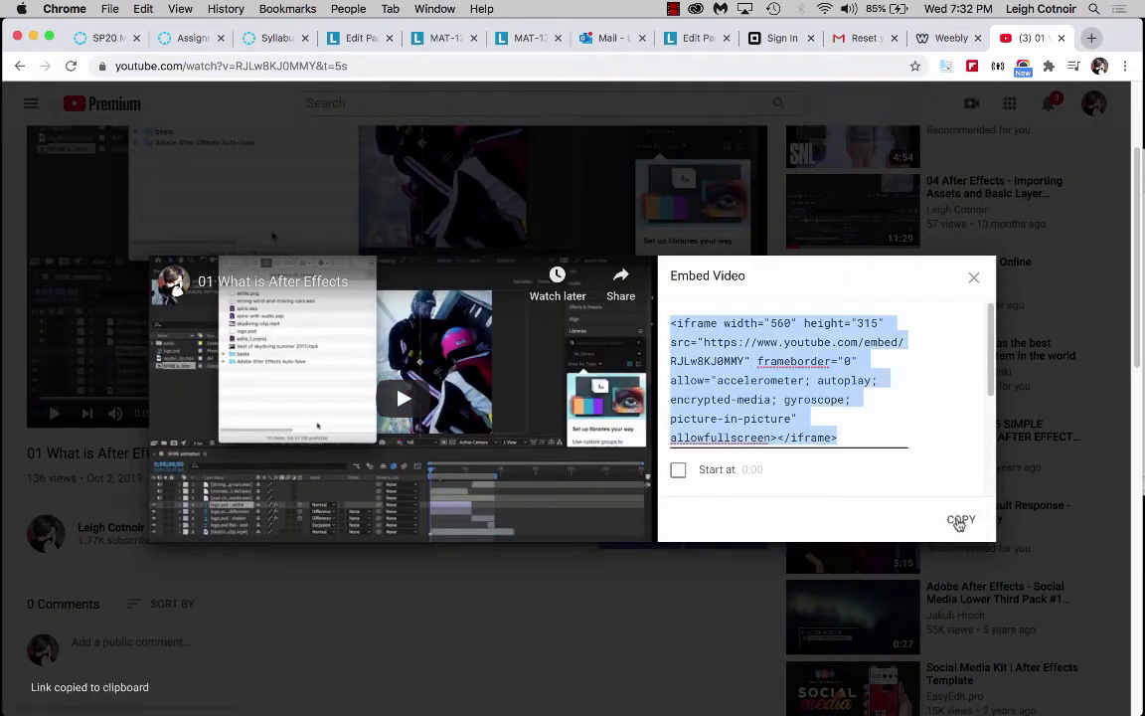
{"action": "left_click", "coordinate": [975, 280]}
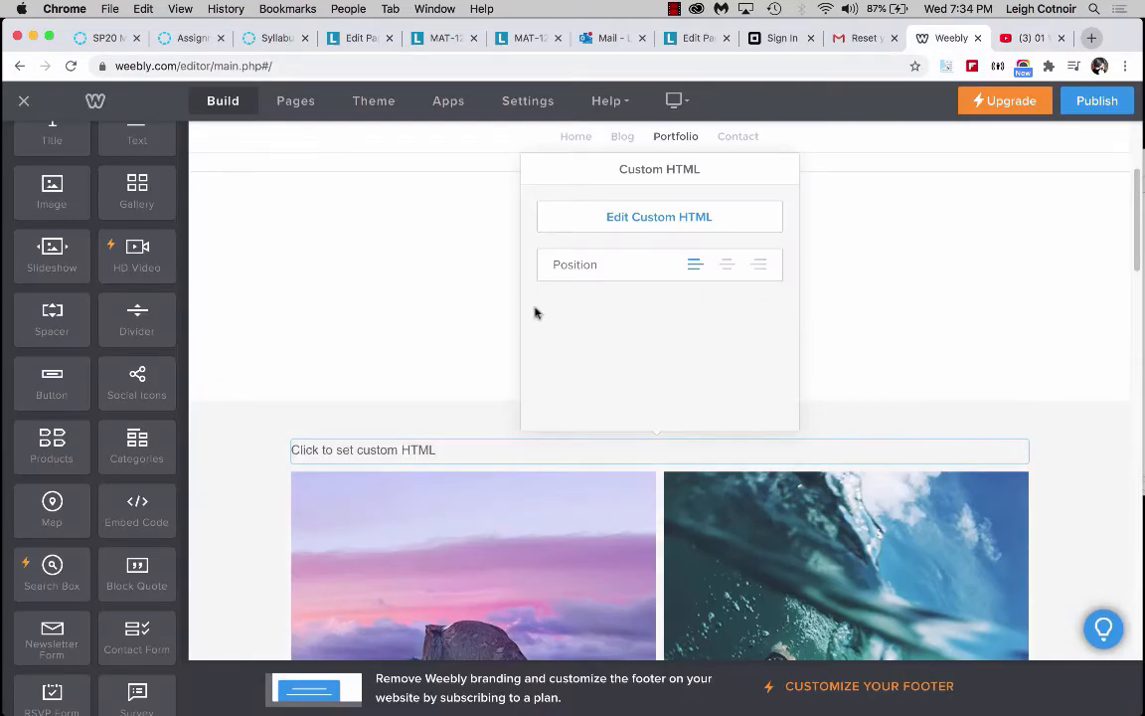
Paste the copied YouTube iframe code into the Embed Code element's custom HTML.
{"action": "left_click", "coordinate": [645, 219]}
{"action": "key", "text": "super+v"}
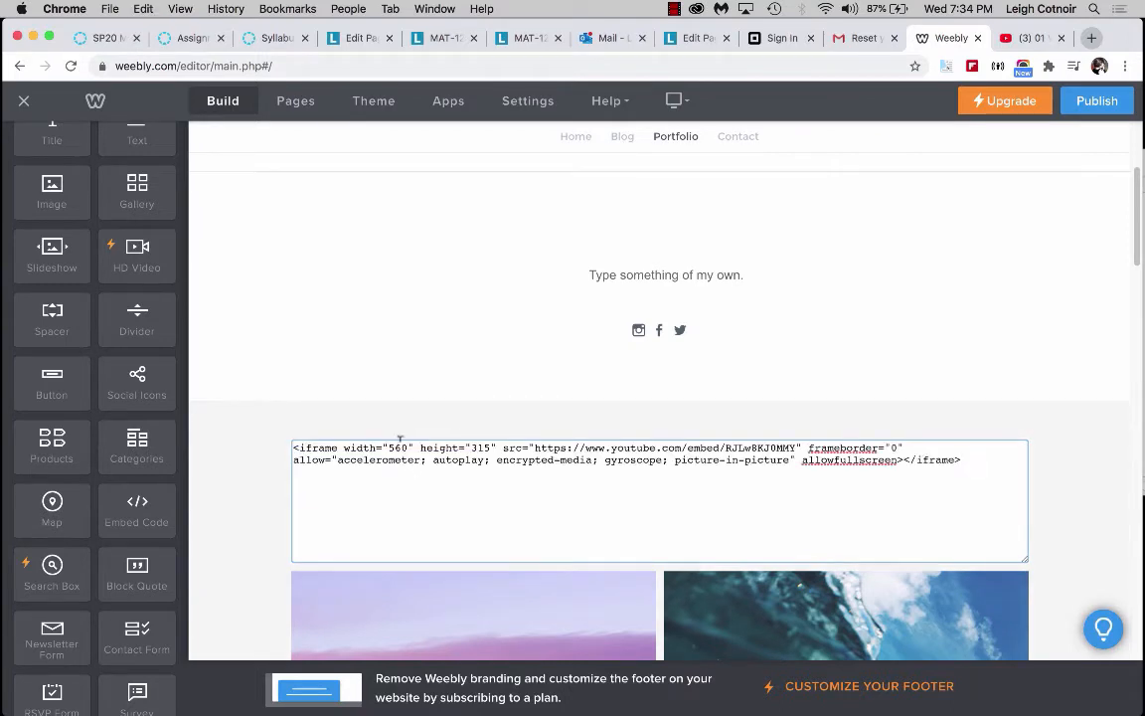
{"action": "left_click_drag", "start_coordinate": [389, 447], "coordinate": [406, 446]}
Re-examine the YouTube embed code's width and height, then review the embedded video on the Portfolio page.
{"action": "left_click", "coordinate": [1038, 40]}
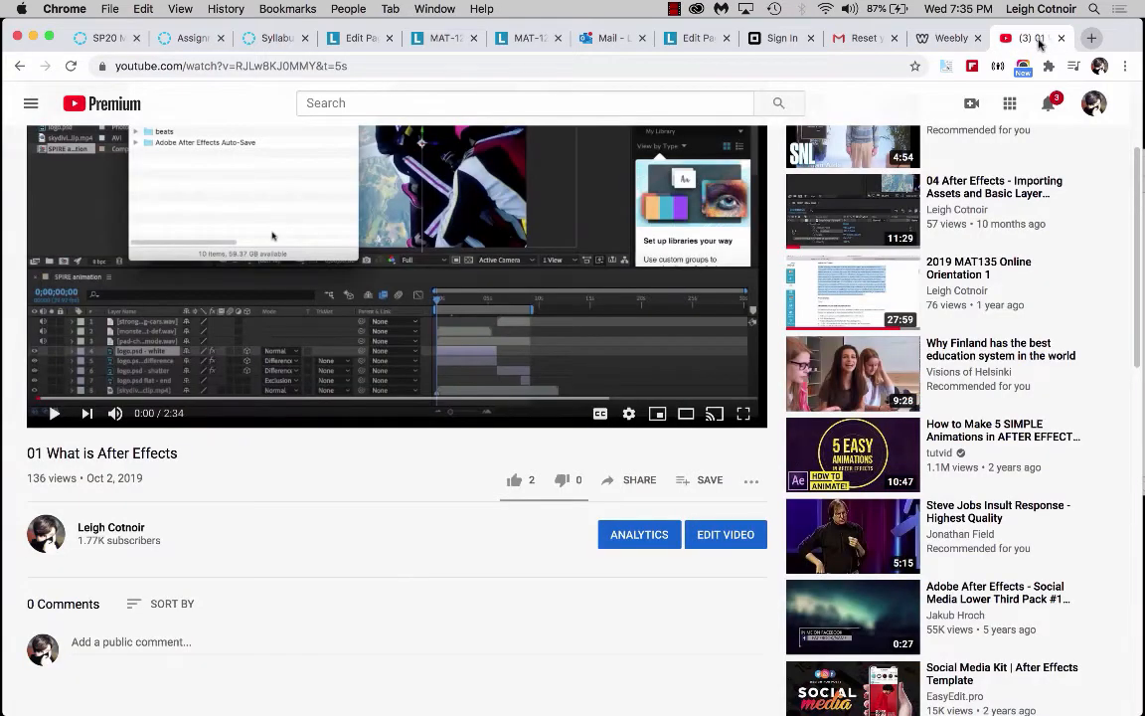
{"action": "left_click", "coordinate": [623, 479]}
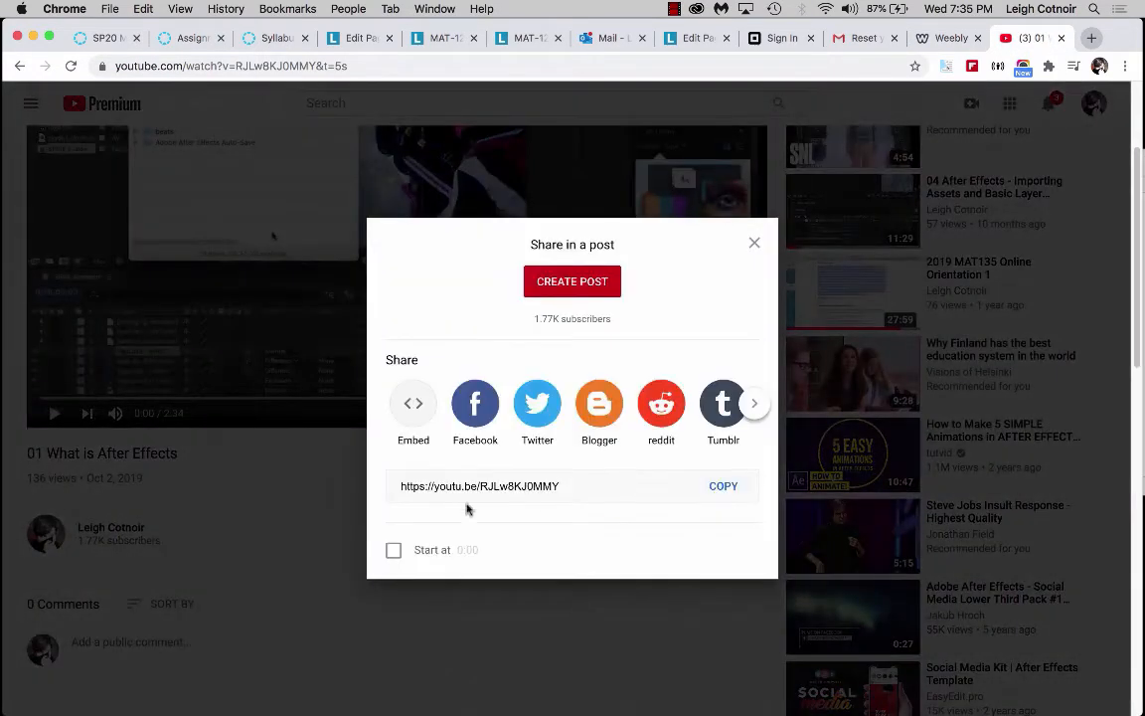
{"action": "left_click", "coordinate": [411, 402]}
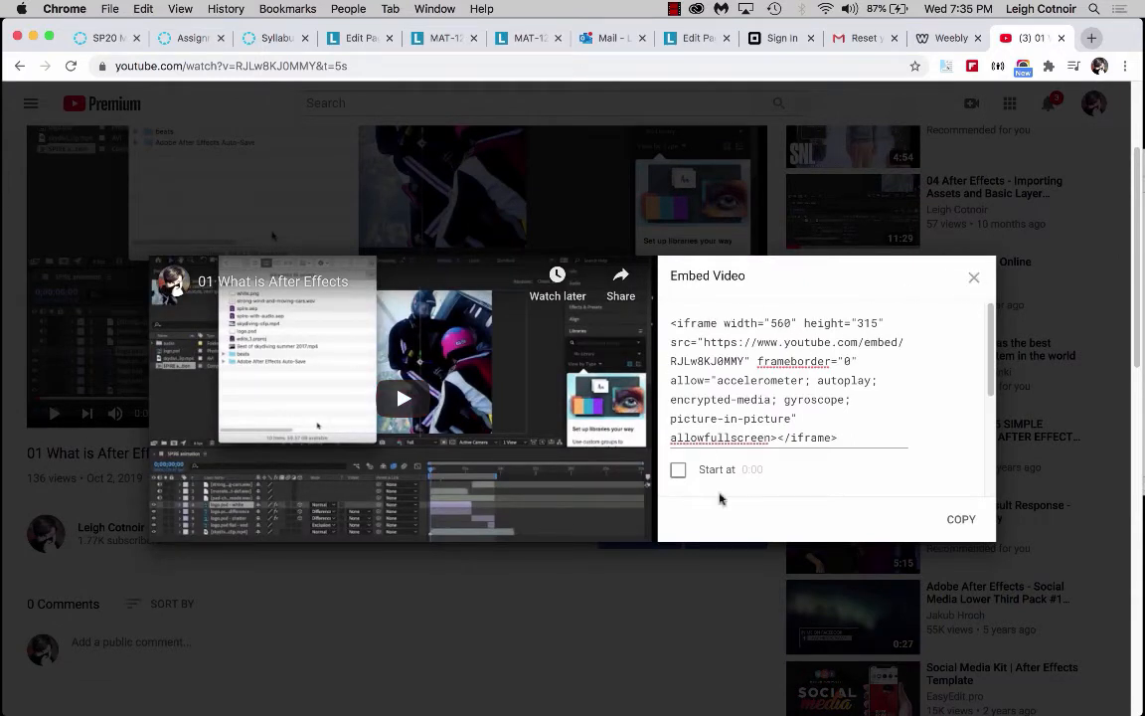
{"action": "left_click", "coordinate": [973, 277]}
{"action": "left_click", "coordinate": [940, 39]}
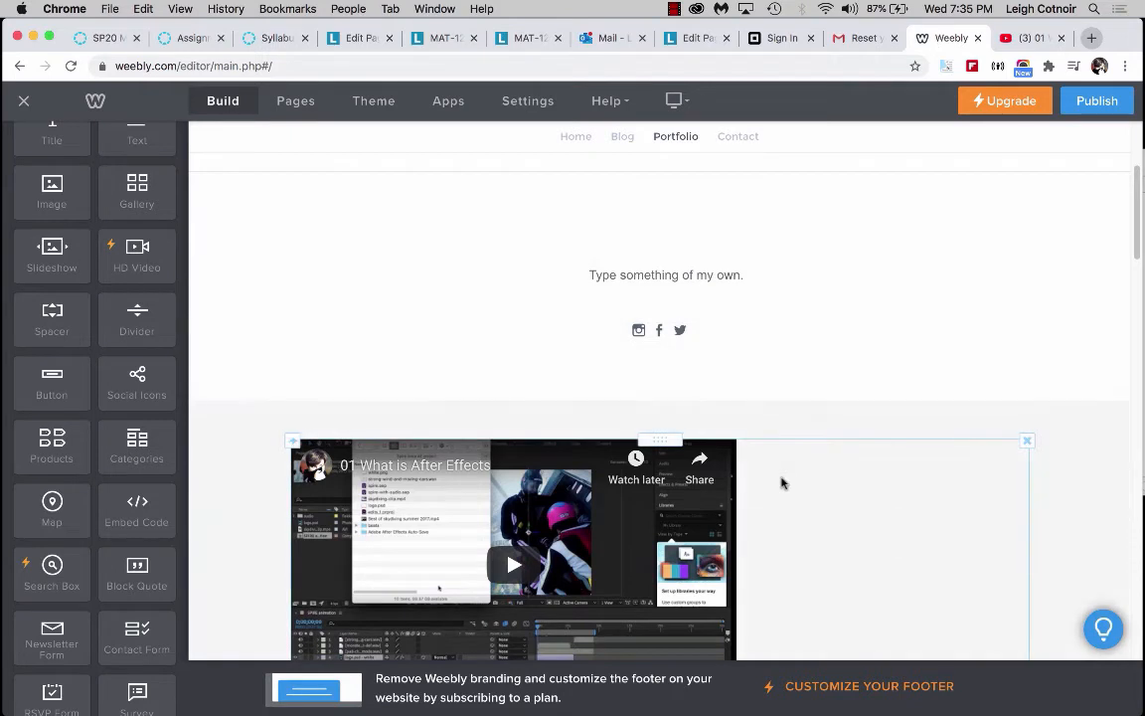
{"action": "scroll", "coordinate": [782, 480], "scroll_direction": "down", "scroll_amount": 3}
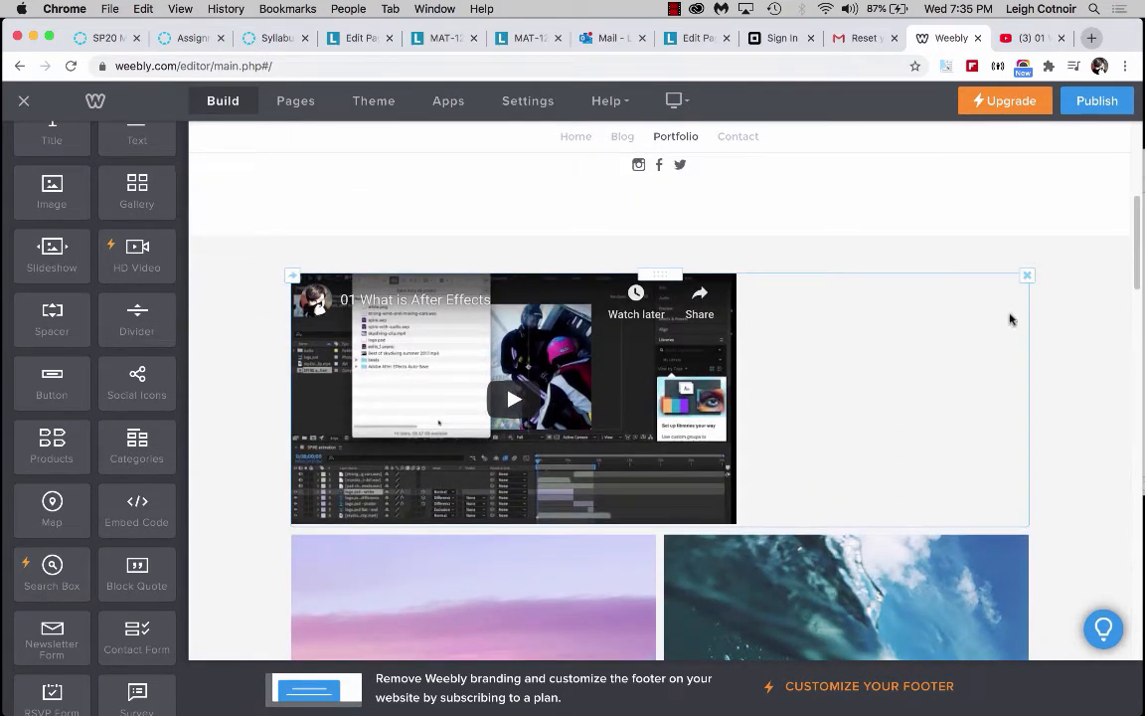
Switch to the Calculator app through Spotlight search, position its window, and return to the YouTube tab.
{"action": "left_click", "coordinate": [1097, 9]}
{"action": "type", "text": "calc"}
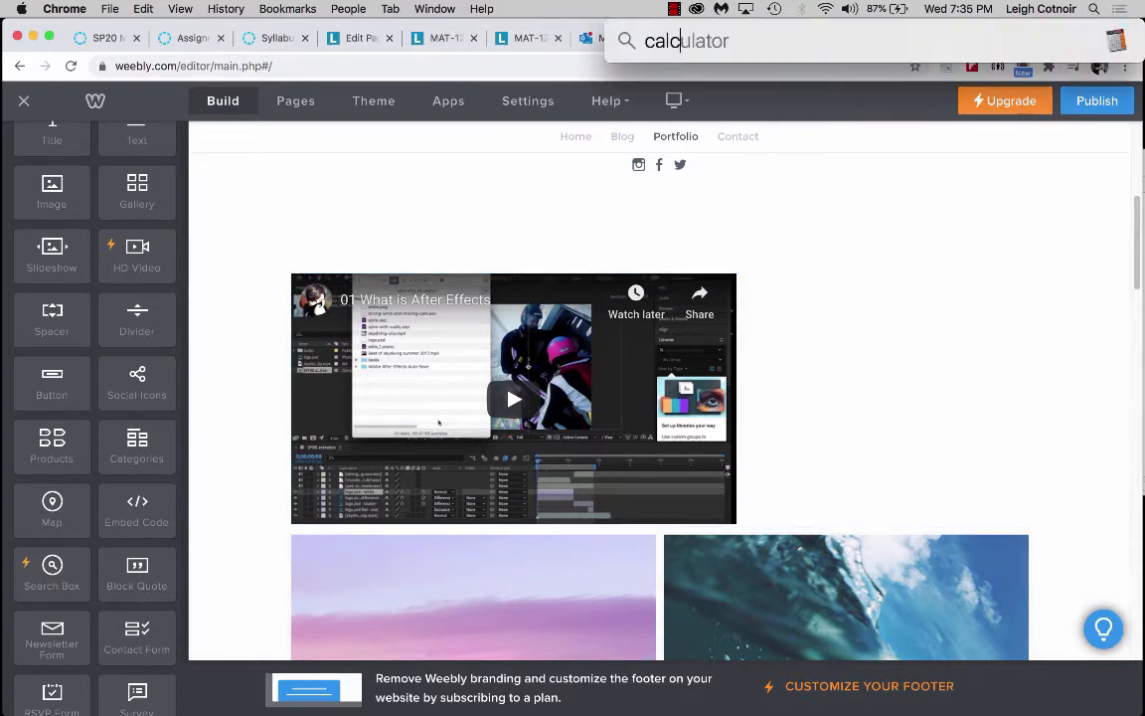
{"action": "key", "text": "Return"}
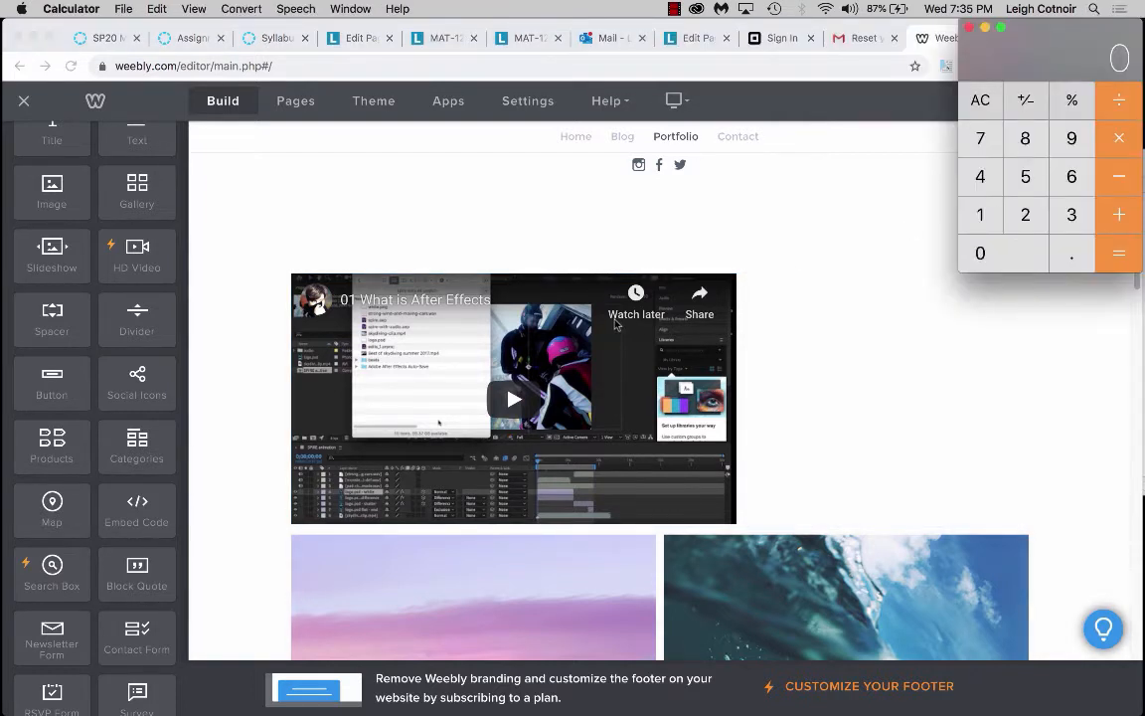
{"action": "left_click_drag", "start_coordinate": [1035, 31], "coordinate": [1078, 120]}
{"action": "left_click", "coordinate": [1026, 40]}
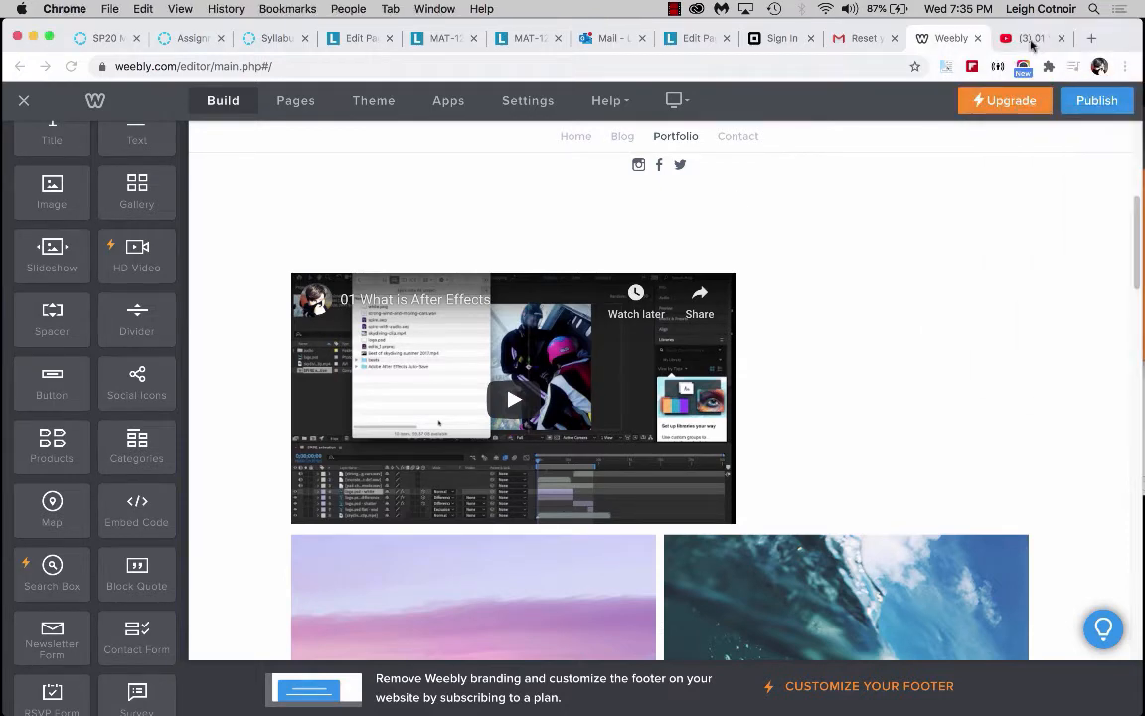
Reopen the video's Embed Video code on YouTube to read its dimensions.
{"action": "scroll", "coordinate": [598, 203], "scroll_direction": "up", "scroll_amount": 4}
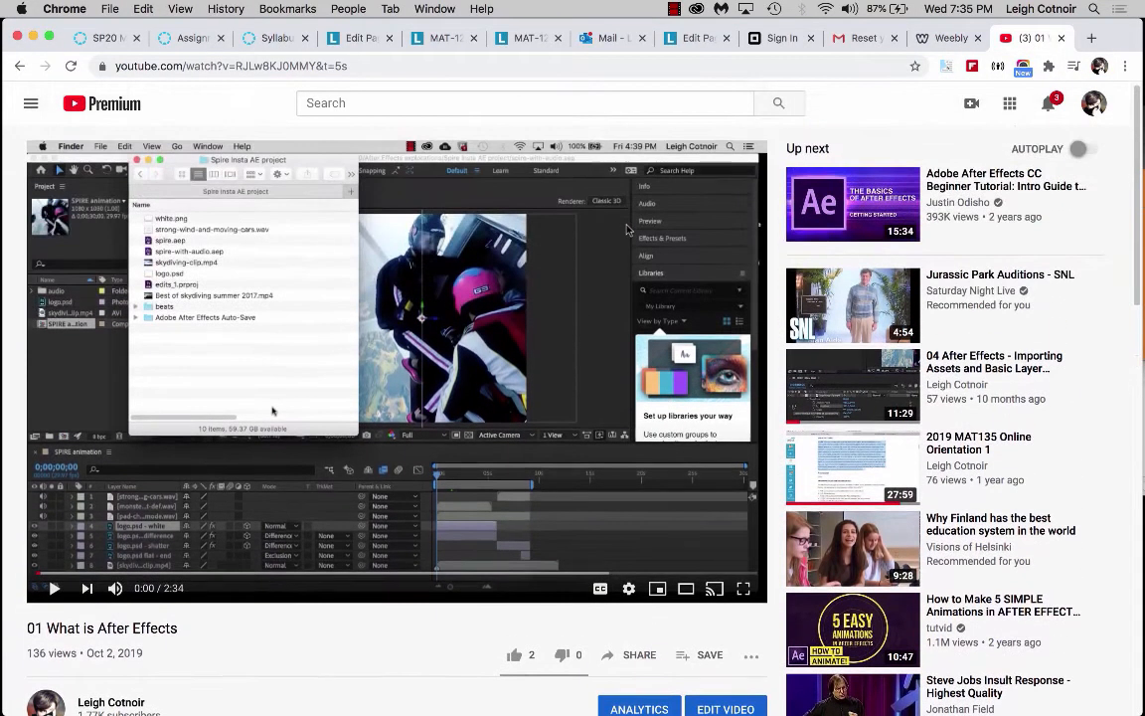
{"action": "left_click", "coordinate": [640, 655]}
{"action": "left_click", "coordinate": [400, 401]}
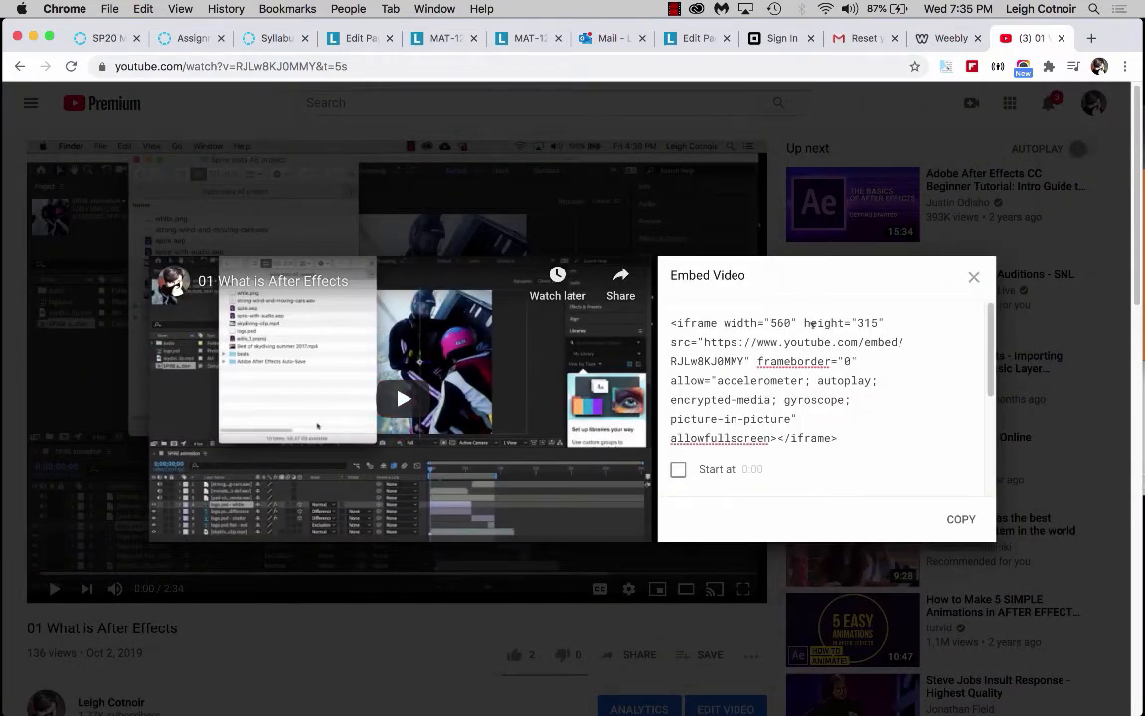
{"action": "left_click", "coordinate": [25, 288]}
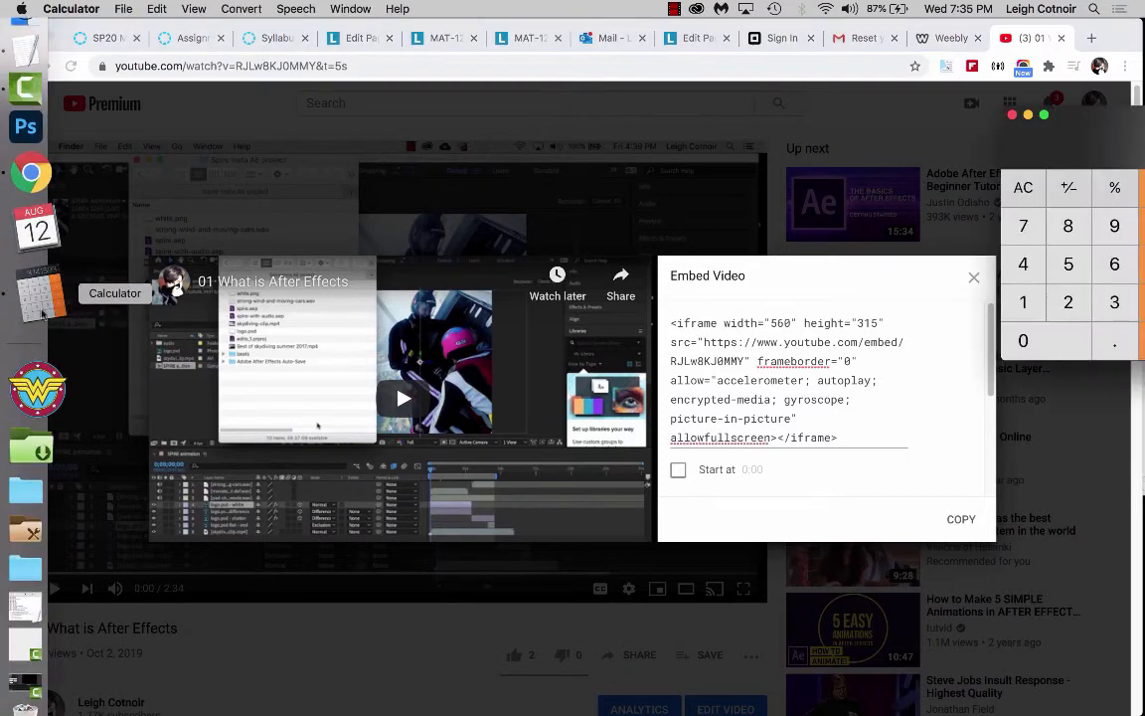
Calculate the video's aspect ratio by dividing 315 by 560 in Calculator.
{"action": "left_click", "coordinate": [1101, 310]}
{"action": "left_click", "coordinate": [1028, 299]}
{"action": "left_click", "coordinate": [1072, 267]}
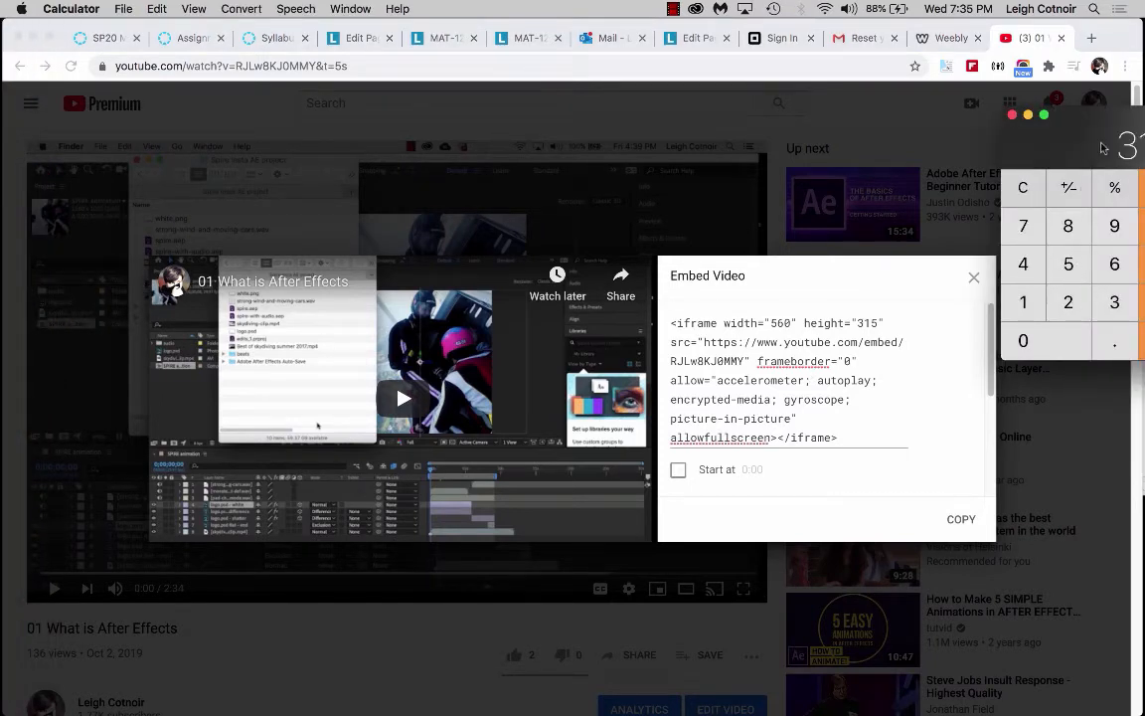
{"action": "left_click_drag", "start_coordinate": [1101, 148], "coordinate": [1005, 85]}
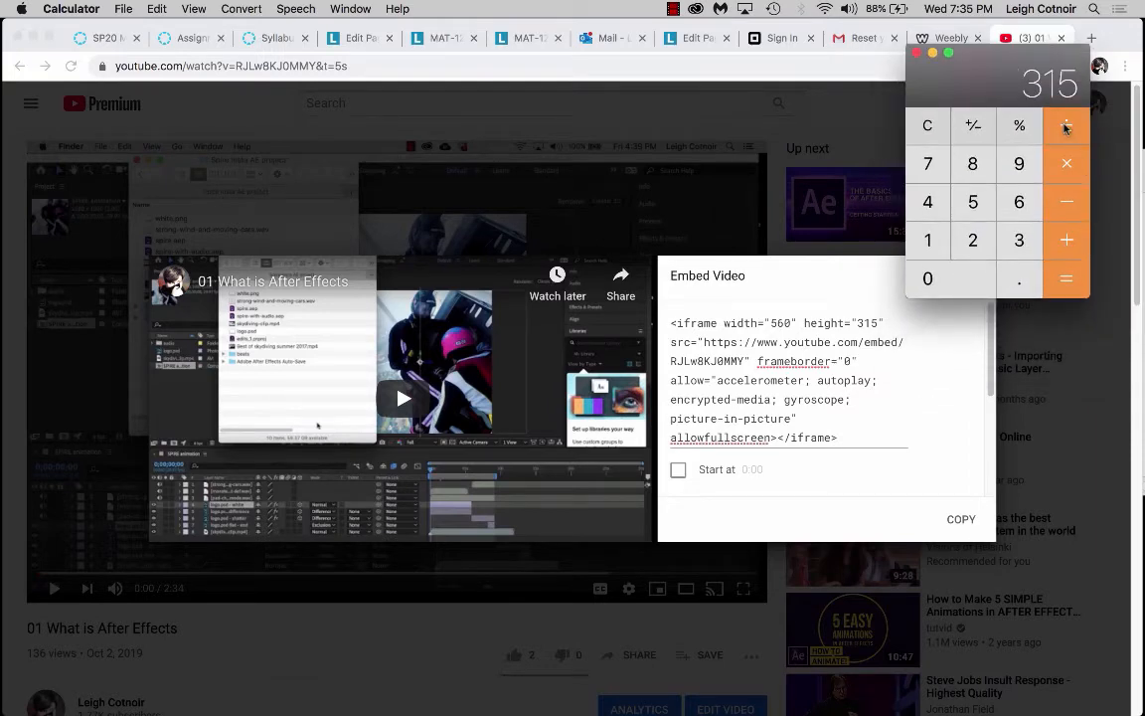
{"action": "left_click", "coordinate": [1065, 126]}
{"action": "left_click", "coordinate": [974, 202]}
{"action": "left_click", "coordinate": [1019, 202]}
{"action": "left_click", "coordinate": [927, 278]}
{"action": "left_click", "coordinate": [1064, 282]}
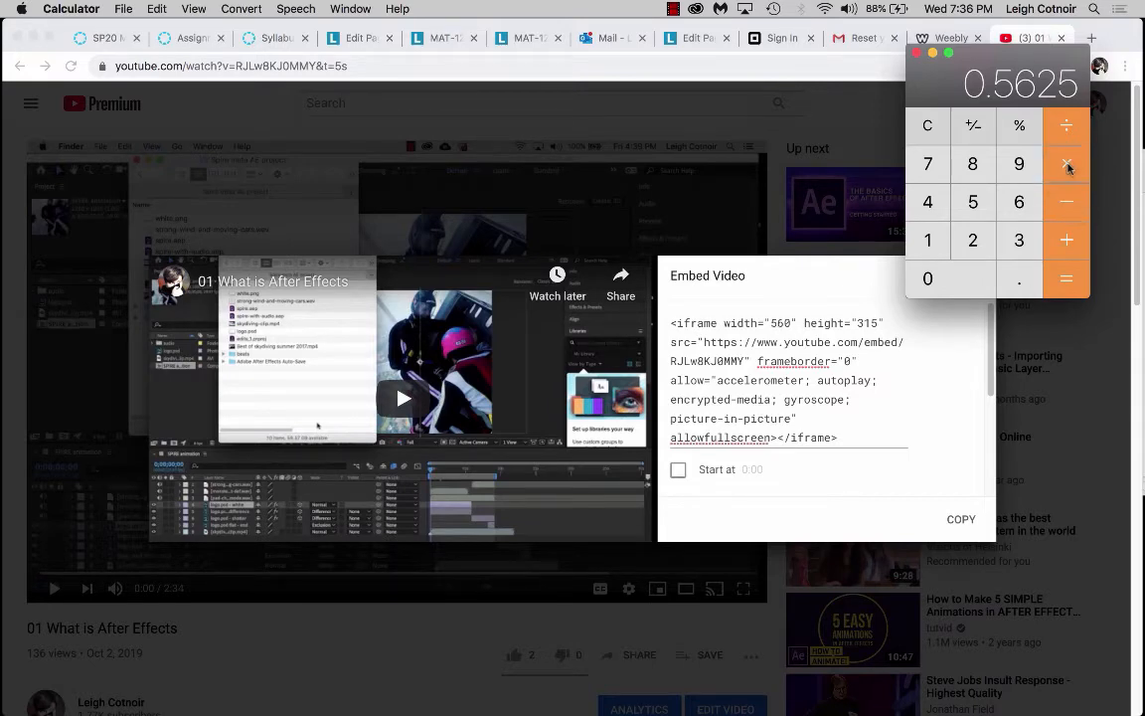
Multiply the ratio by 800 to get the matching video height.
{"action": "left_click", "coordinate": [974, 165]}
{"action": "left_click", "coordinate": [959, 275]}
{"action": "left_click", "coordinate": [958, 274]}
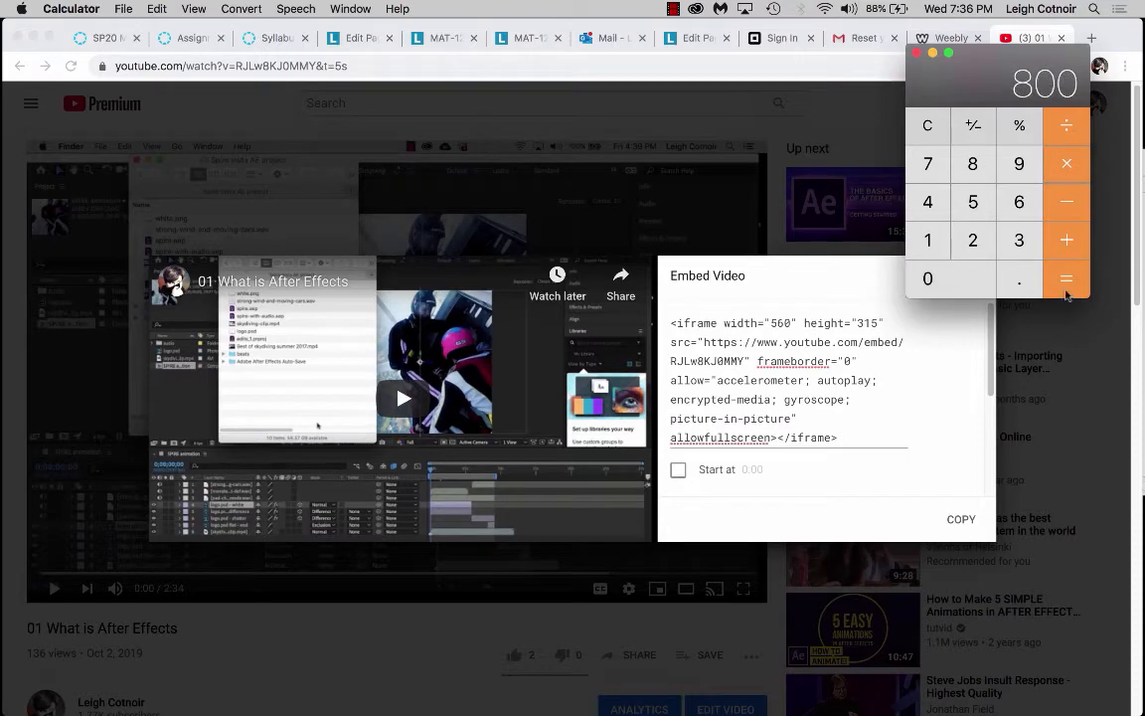
{"action": "left_click", "coordinate": [1068, 282]}
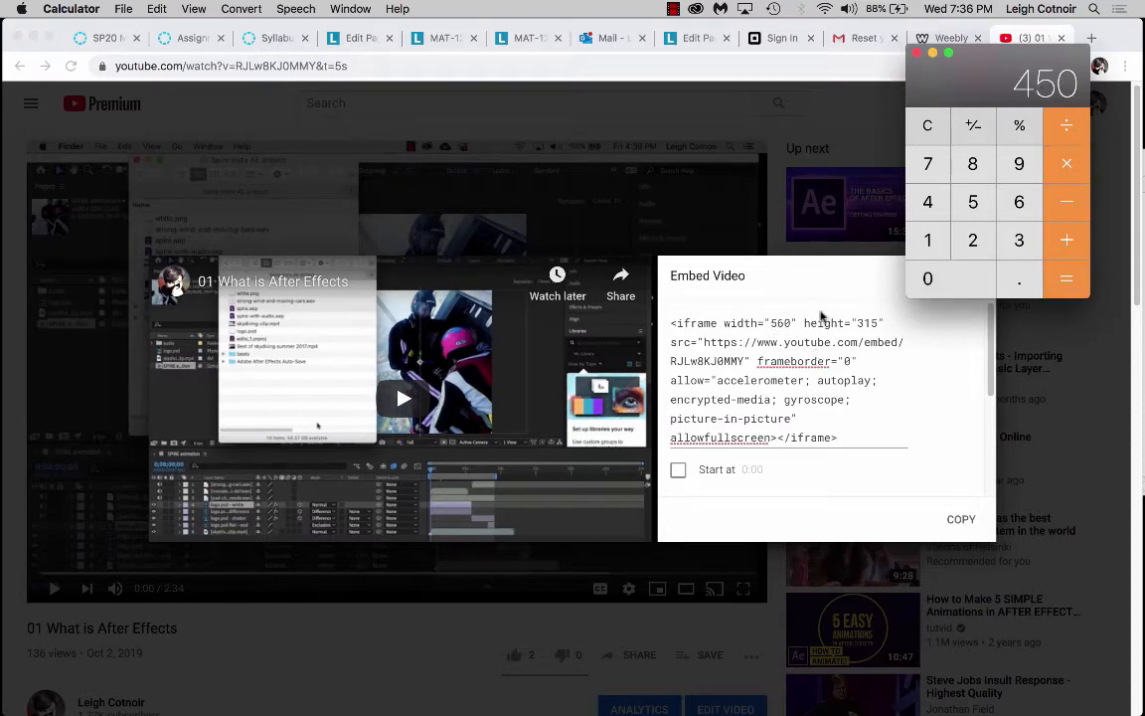
Return to the Weebly editor and edit the embedded video's code, setting width to 800 and height to 450.
{"action": "left_click", "coordinate": [851, 437]}
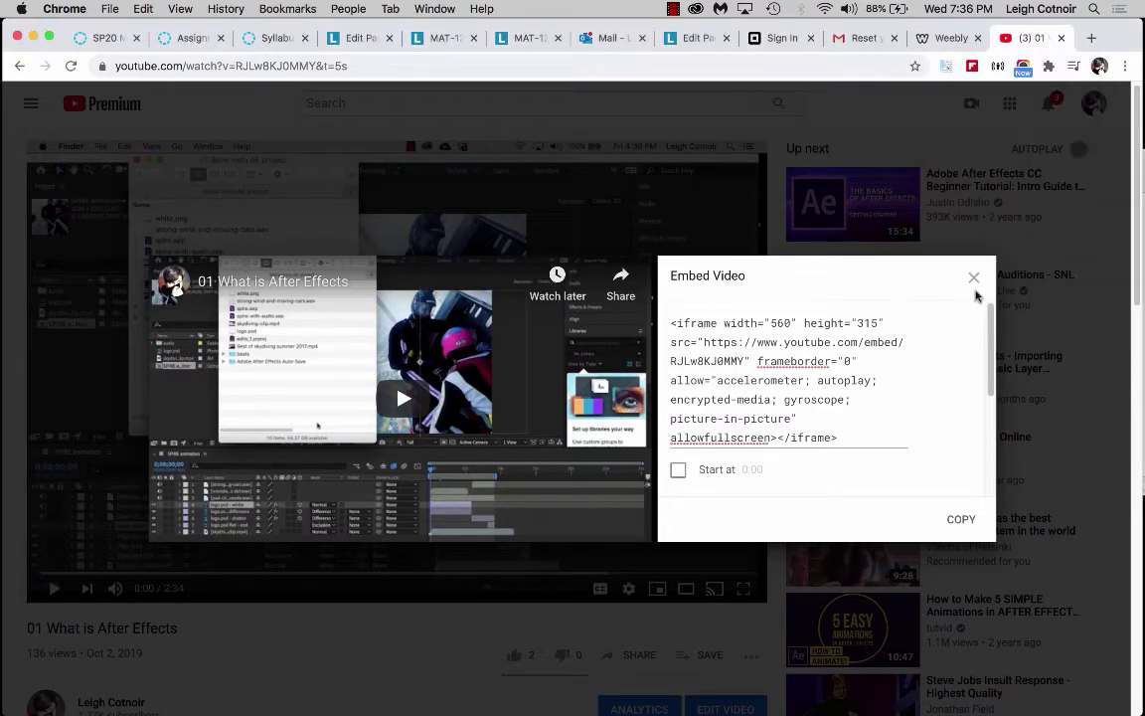
{"action": "left_click", "coordinate": [972, 280]}
{"action": "left_click", "coordinate": [942, 38]}
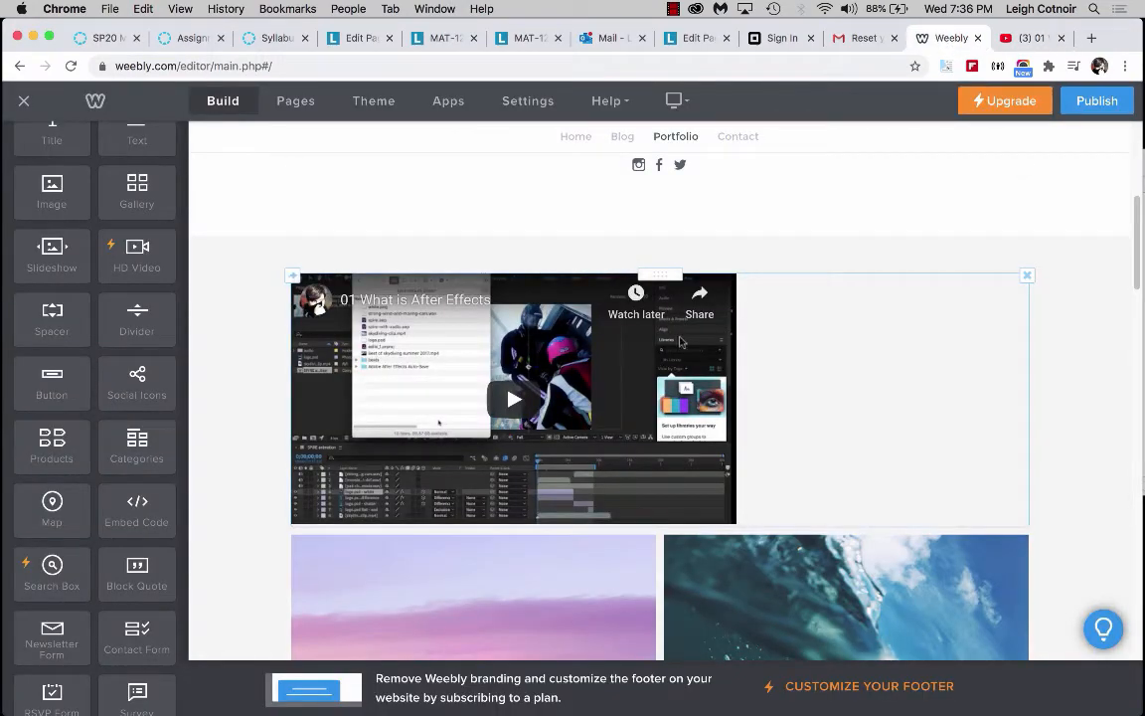
{"action": "left_click", "coordinate": [716, 345]}
{"action": "left_click", "coordinate": [660, 199]}
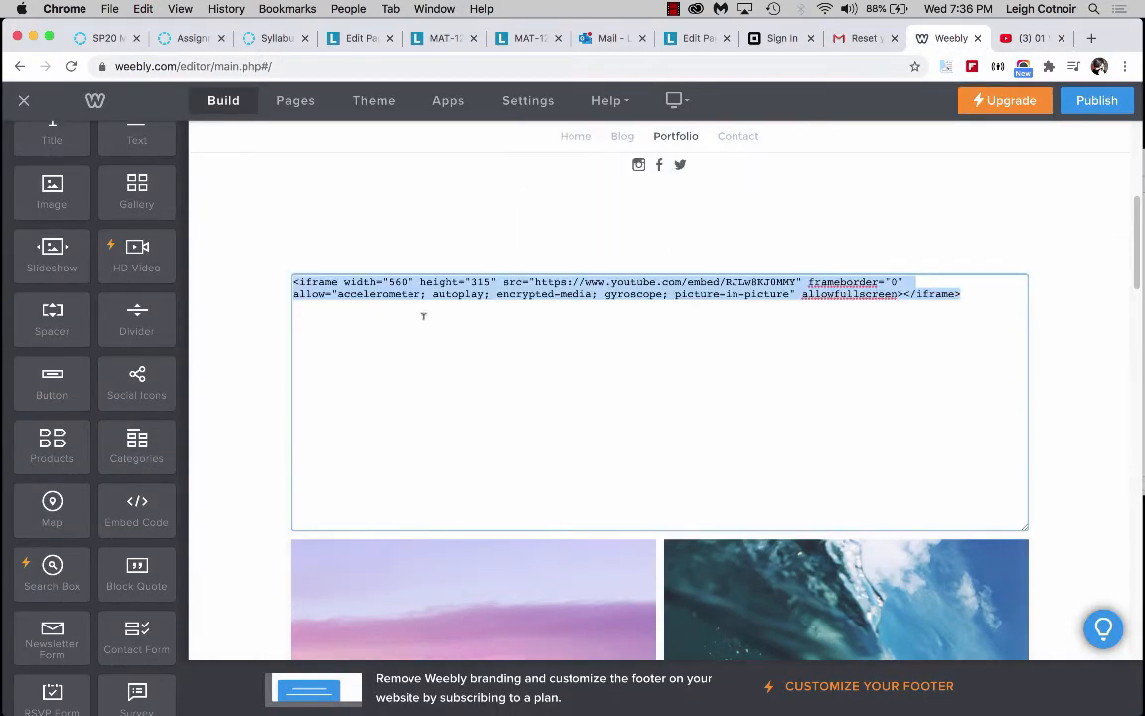
{"action": "double_click", "coordinate": [396, 282]}
{"action": "type", "text": "800"}
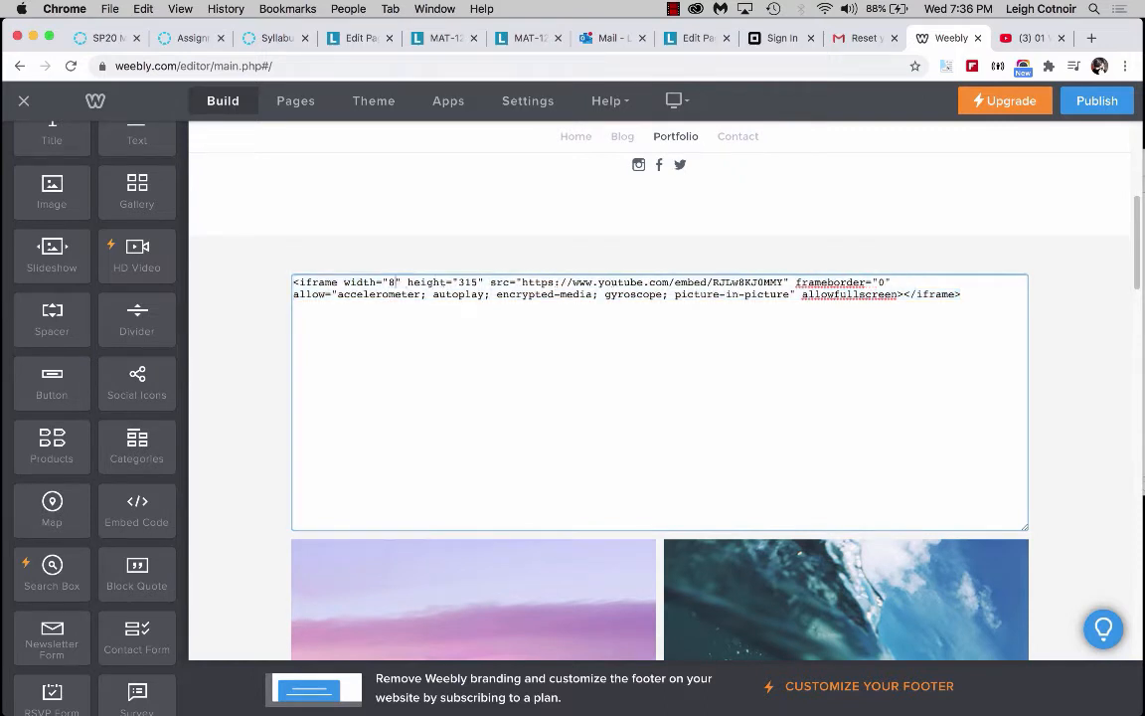
{"action": "double_click", "coordinate": [483, 283]}
{"action": "type", "text": "450"}
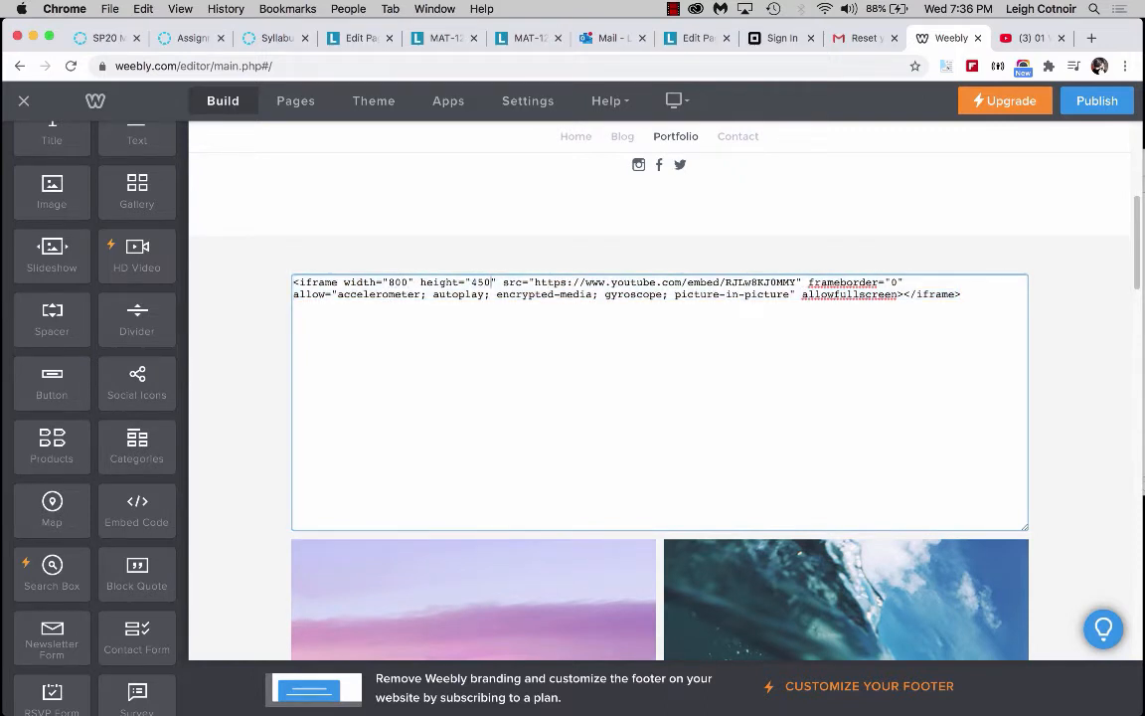
{"action": "left_click", "coordinate": [1053, 414]}
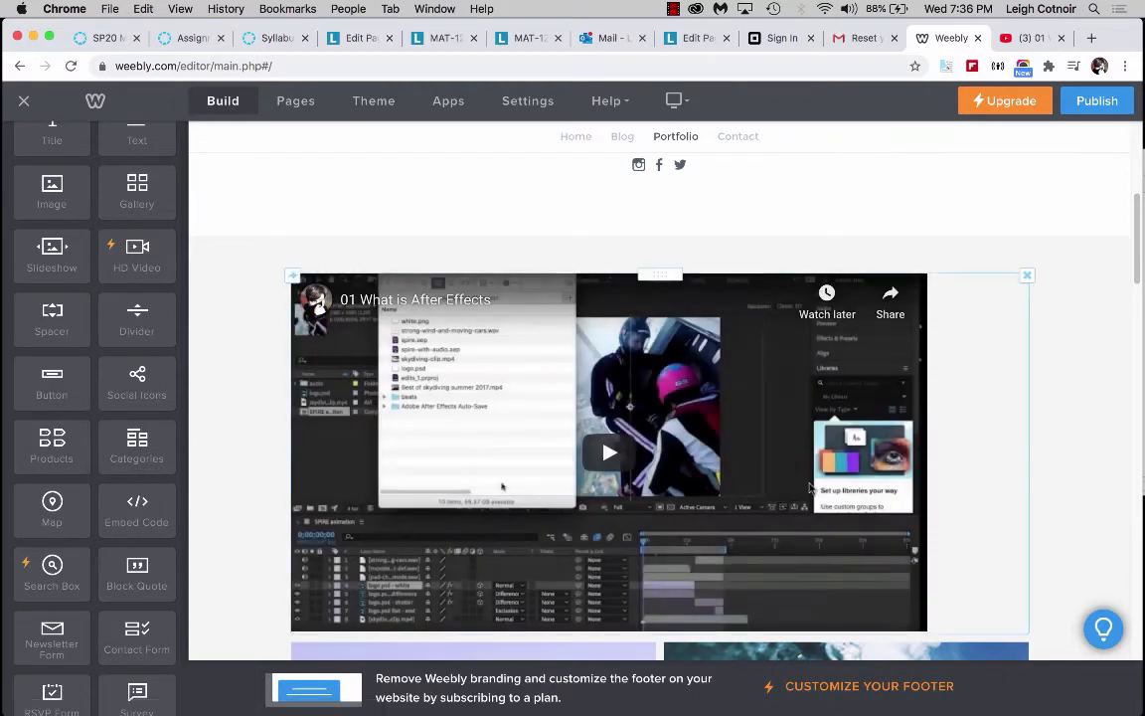
Scroll through the Portfolio page to review the resized video and layout.
{"action": "scroll", "coordinate": [810, 488], "scroll_direction": "down", "scroll_amount": 2}
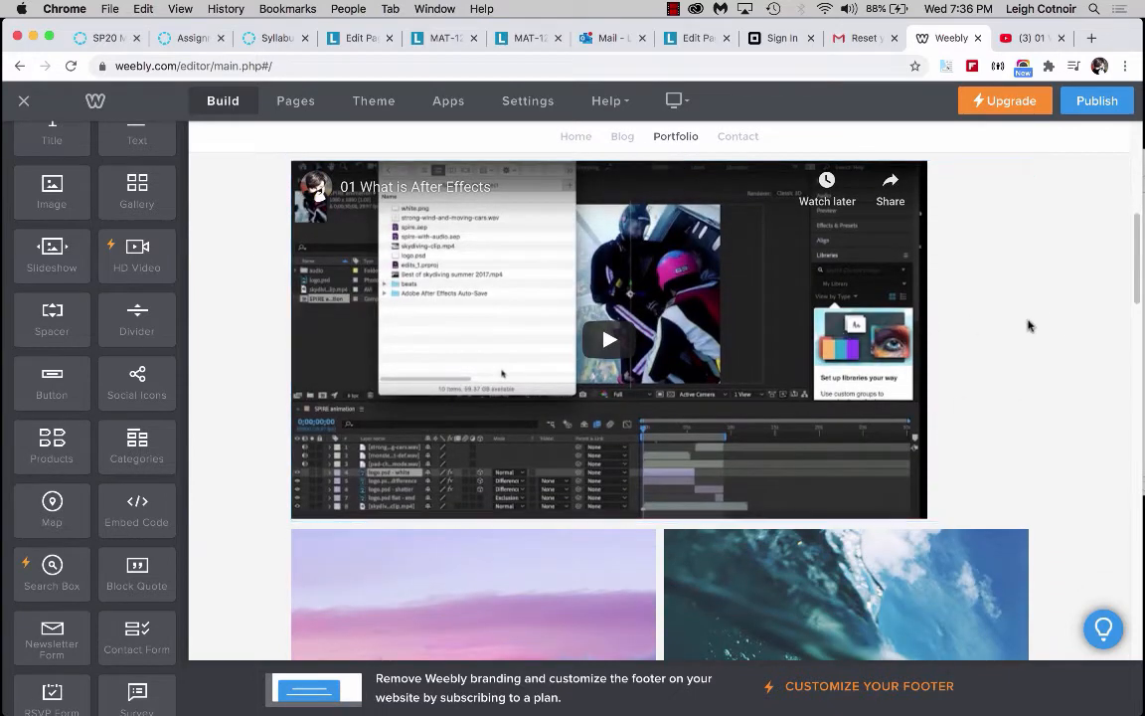
{"action": "scroll", "coordinate": [1029, 325], "scroll_direction": "up", "scroll_amount": 4}
{"action": "scroll", "coordinate": [1029, 325], "scroll_direction": "down", "scroll_amount": 5}
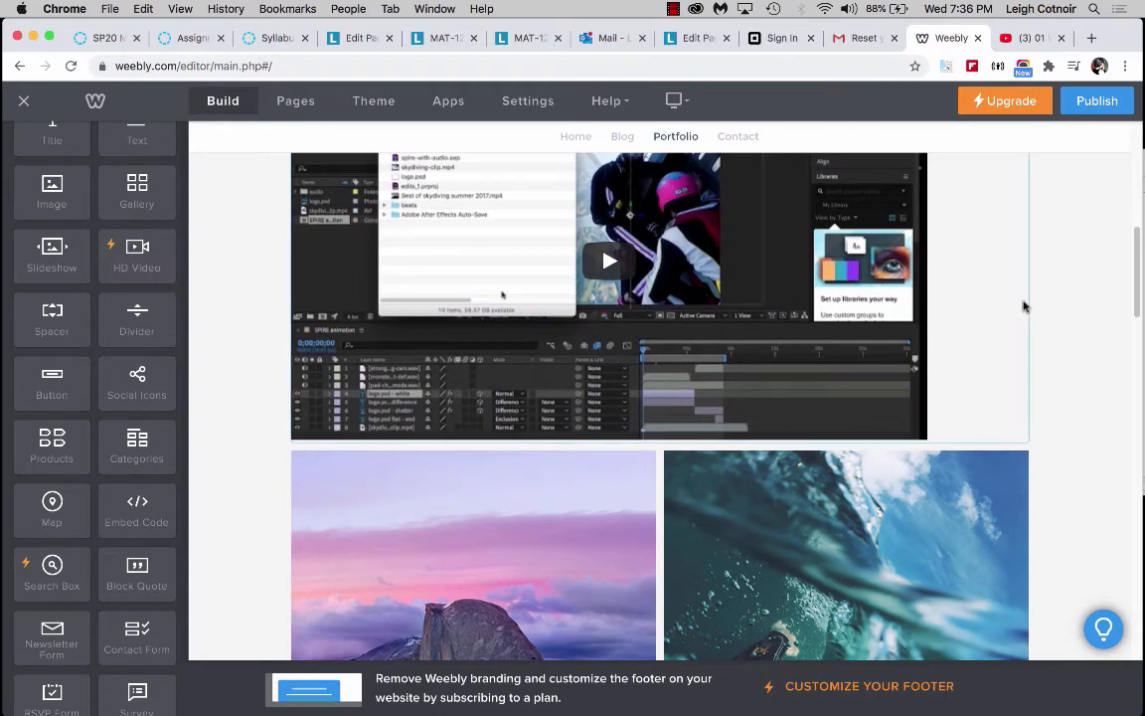
{"action": "scroll", "coordinate": [1023, 306], "scroll_direction": "up", "scroll_amount": 4}
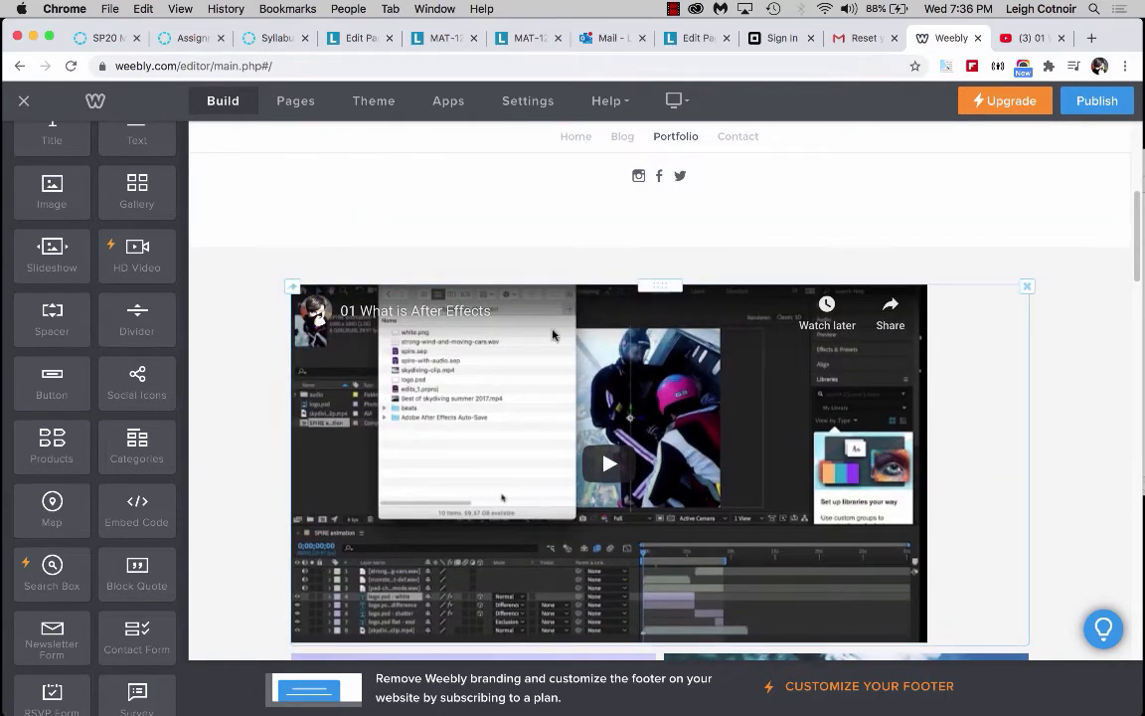
{"action": "scroll", "coordinate": [913, 325], "scroll_direction": "up", "scroll_amount": 8}
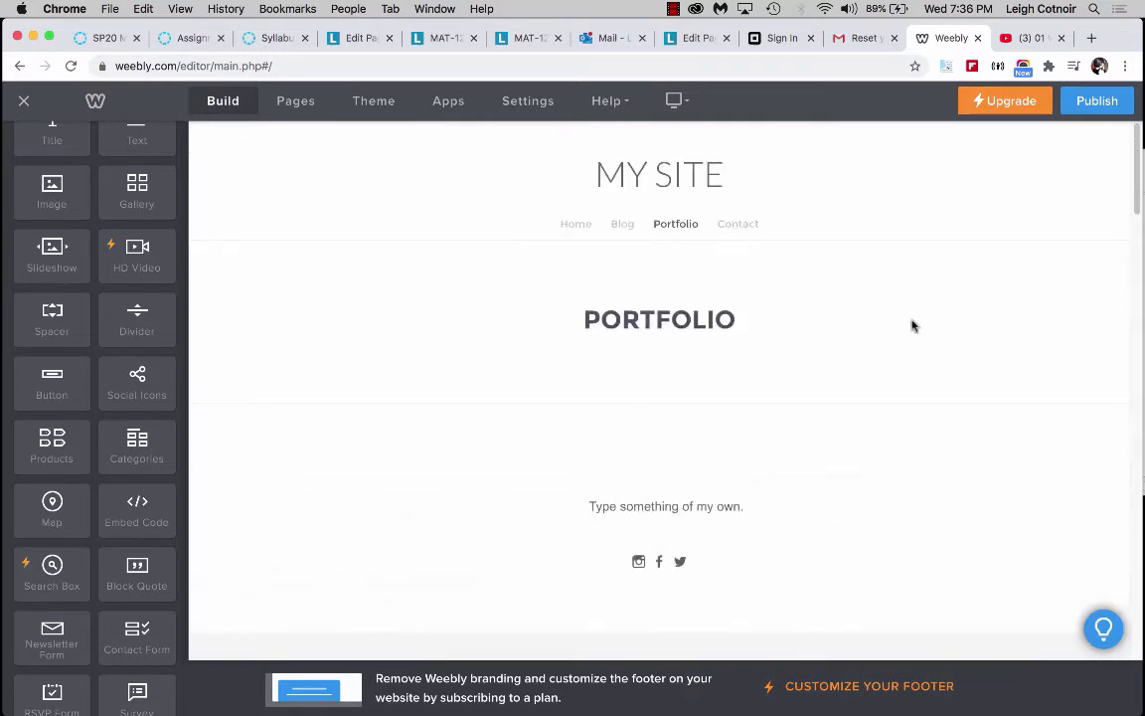
{"action": "scroll", "coordinate": [913, 325], "scroll_direction": "down", "scroll_amount": 7}
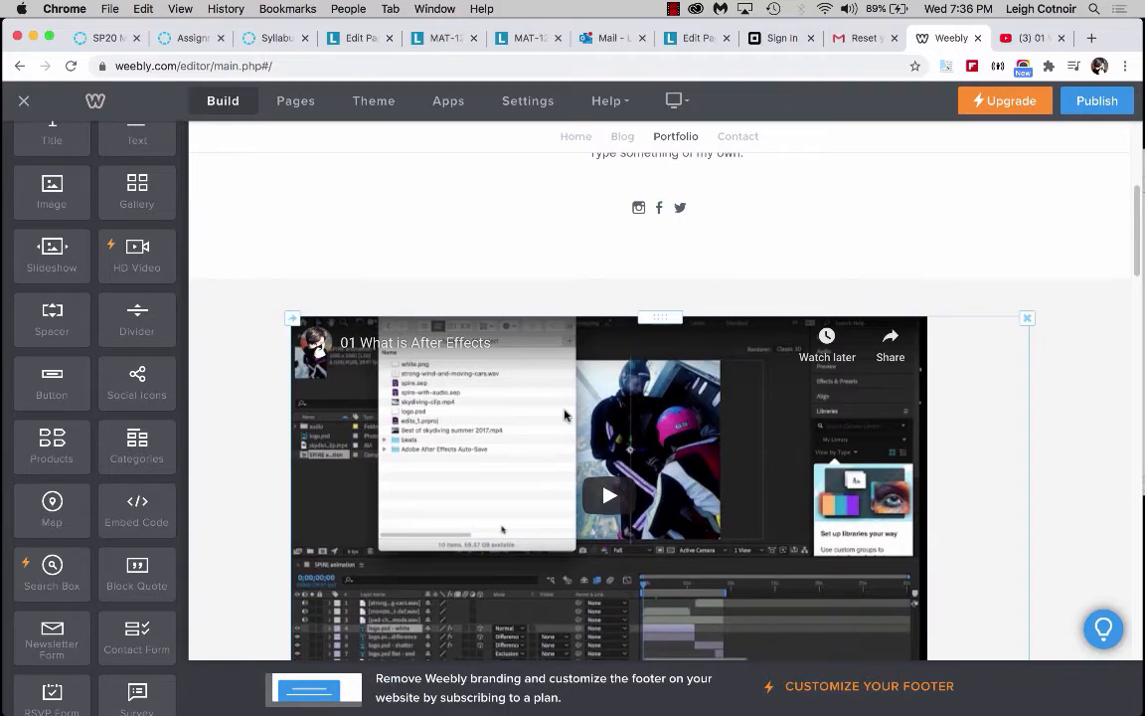
{"action": "scroll", "coordinate": [564, 414], "scroll_direction": "down", "scroll_amount": 10}
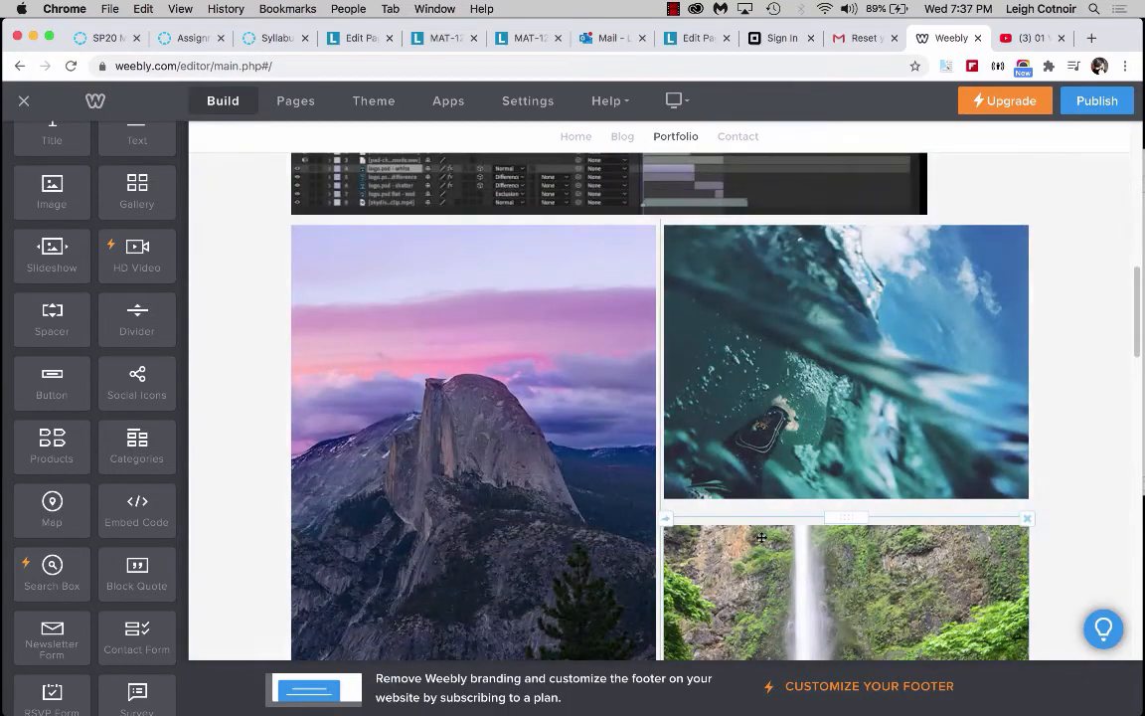
{"action": "scroll", "coordinate": [761, 537], "scroll_direction": "down", "scroll_amount": 8}
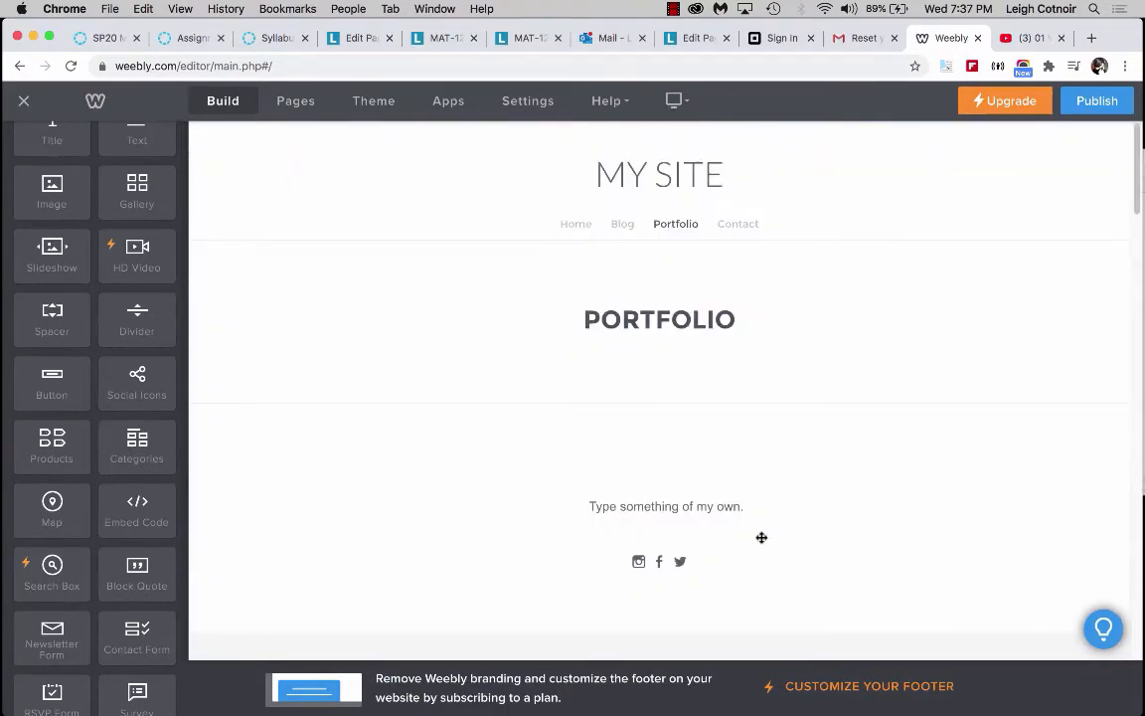
{"action": "scroll", "coordinate": [761, 538], "scroll_direction": "down", "scroll_amount": 6}
{"action": "scroll", "coordinate": [761, 537], "scroll_direction": "up", "scroll_amount": 7}
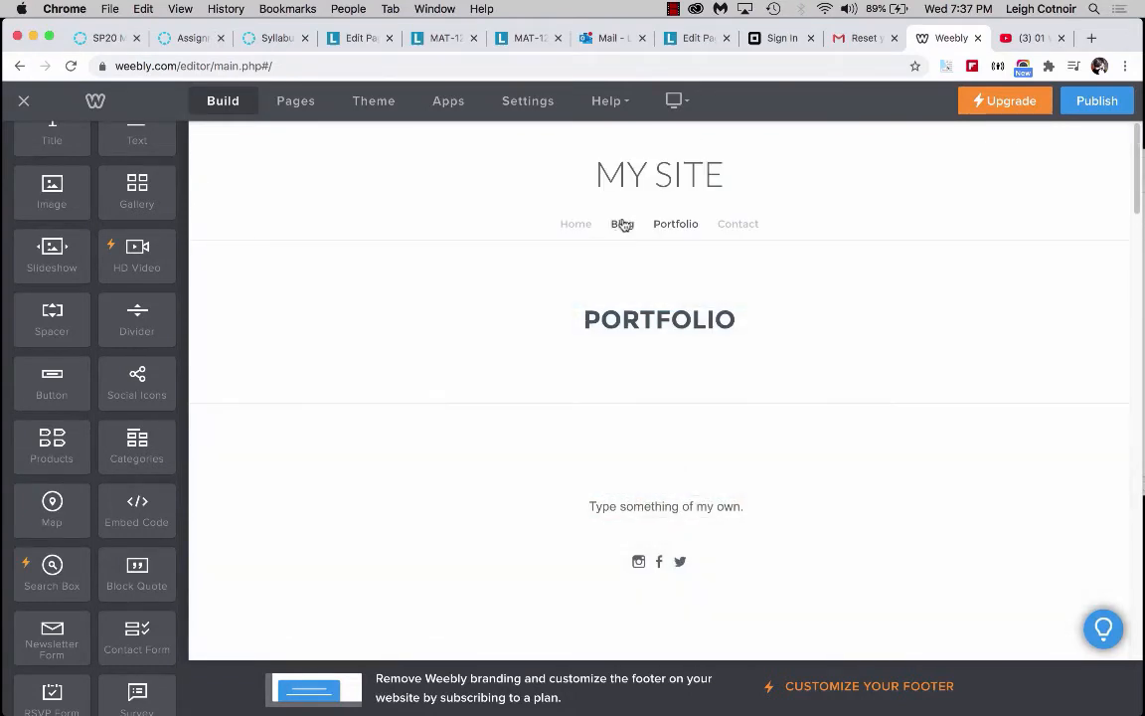
Open the Blog page and start a new post titled Stream of Consciousness Image Collection.
{"action": "left_click", "coordinate": [622, 225]}
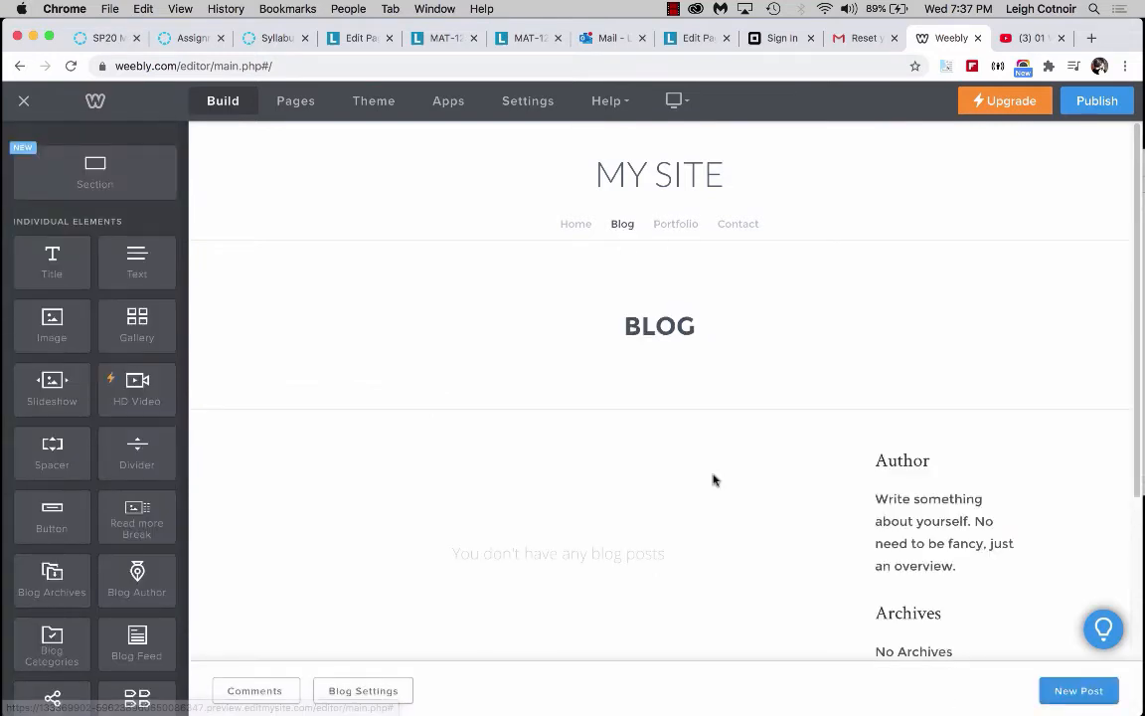
{"action": "scroll", "coordinate": [713, 480], "scroll_direction": "down", "scroll_amount": 3}
{"action": "scroll", "coordinate": [713, 480], "scroll_direction": "up", "scroll_amount": 3}
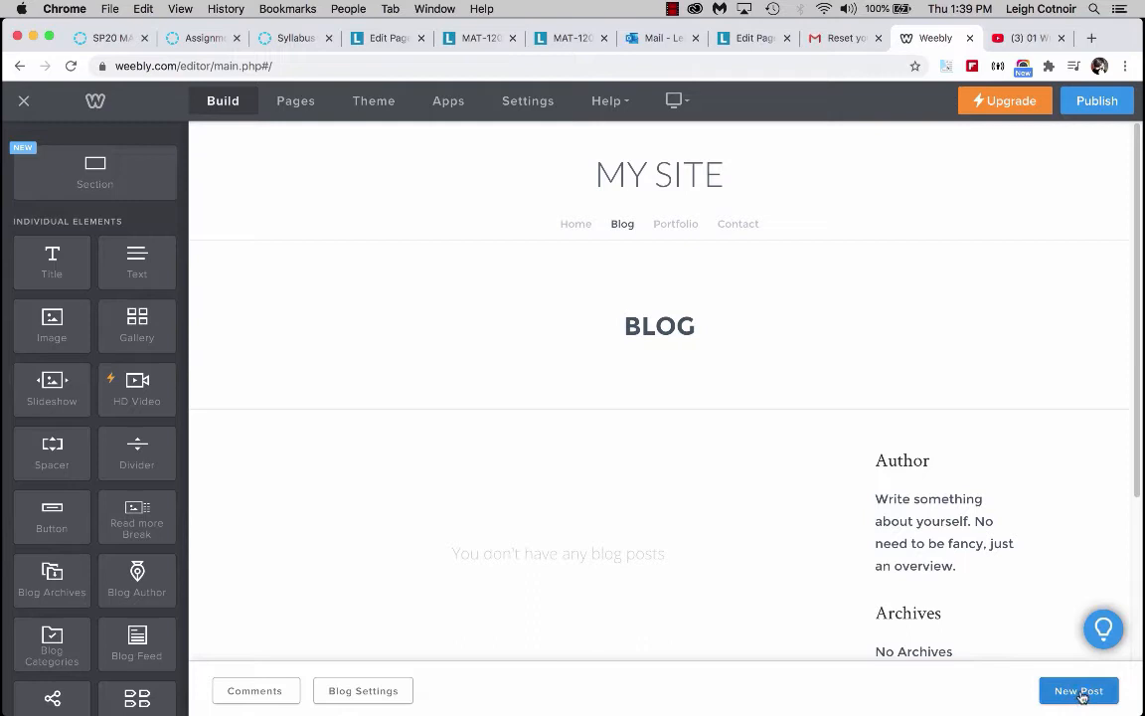
{"action": "left_click", "coordinate": [1079, 693]}
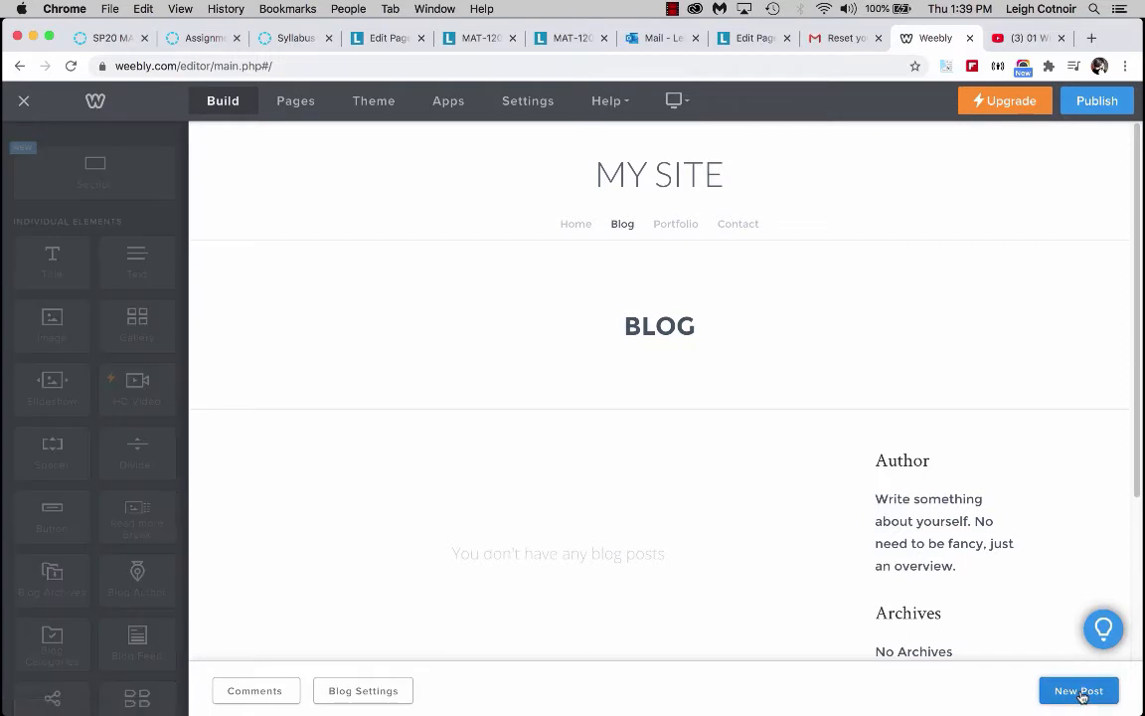
{"action": "type", "text": "Stream of Consciousness Image Collection"}
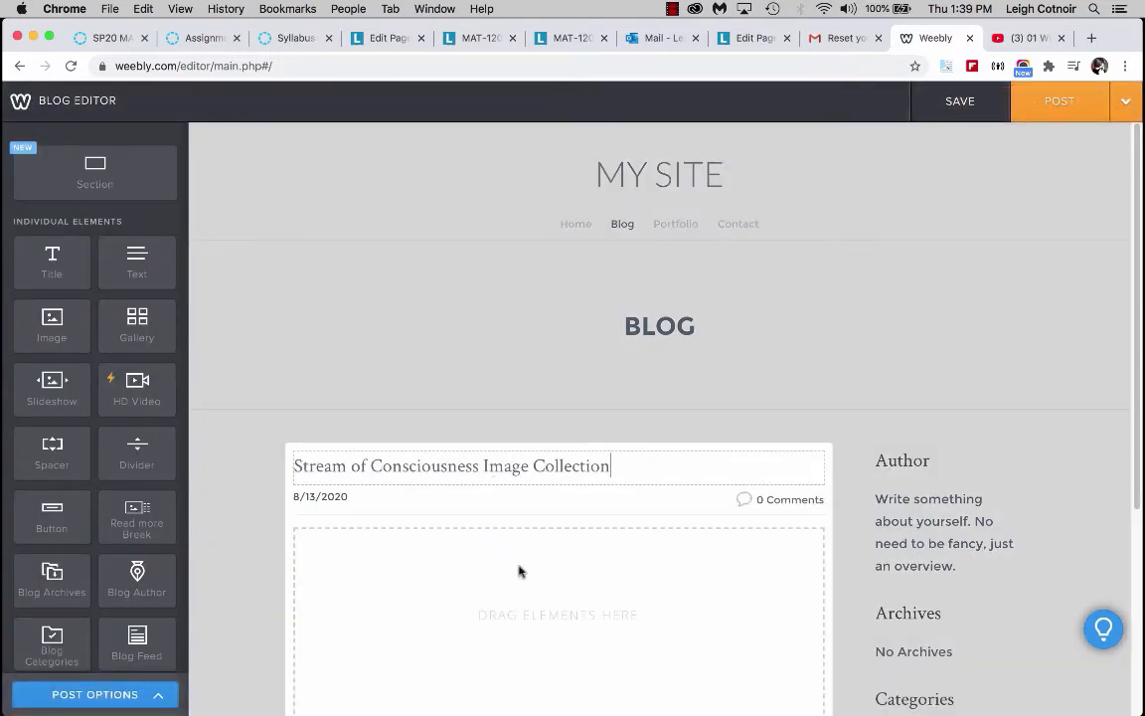
Browse all available elements and add a Gallery element into the new blog post's body.
{"action": "scroll", "coordinate": [426, 590], "scroll_direction": "down", "scroll_amount": 5}
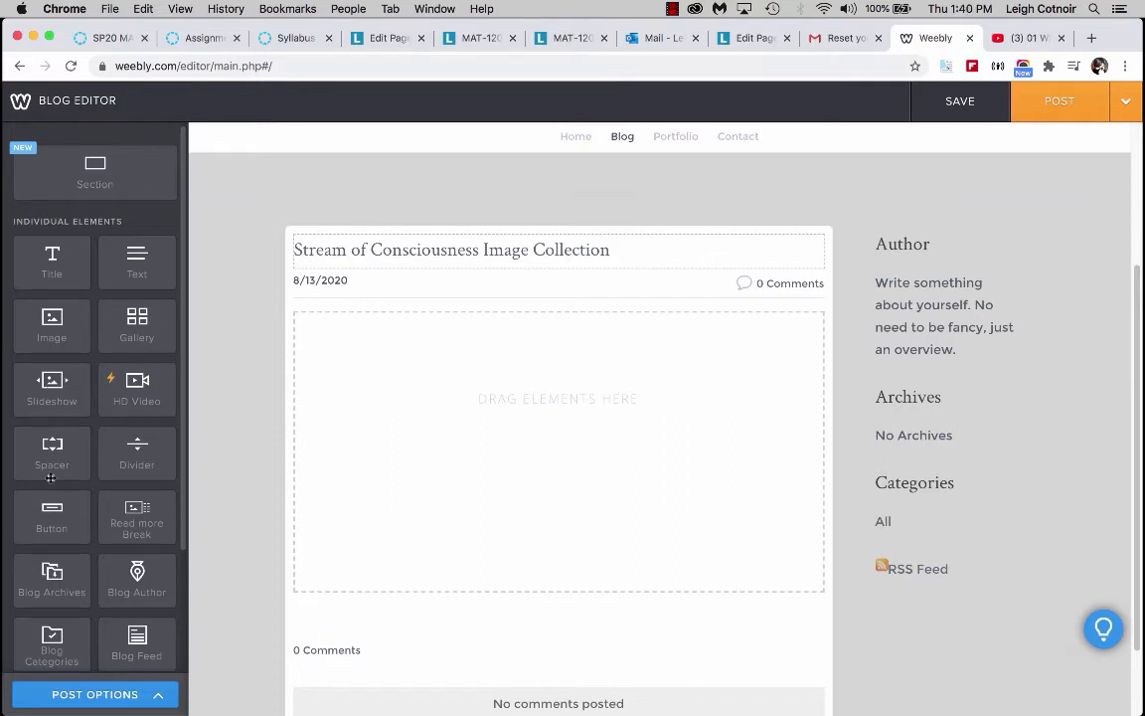
{"action": "scroll", "coordinate": [46, 455], "scroll_direction": "down", "scroll_amount": 4}
{"action": "scroll", "coordinate": [51, 507], "scroll_direction": "down", "scroll_amount": 2}
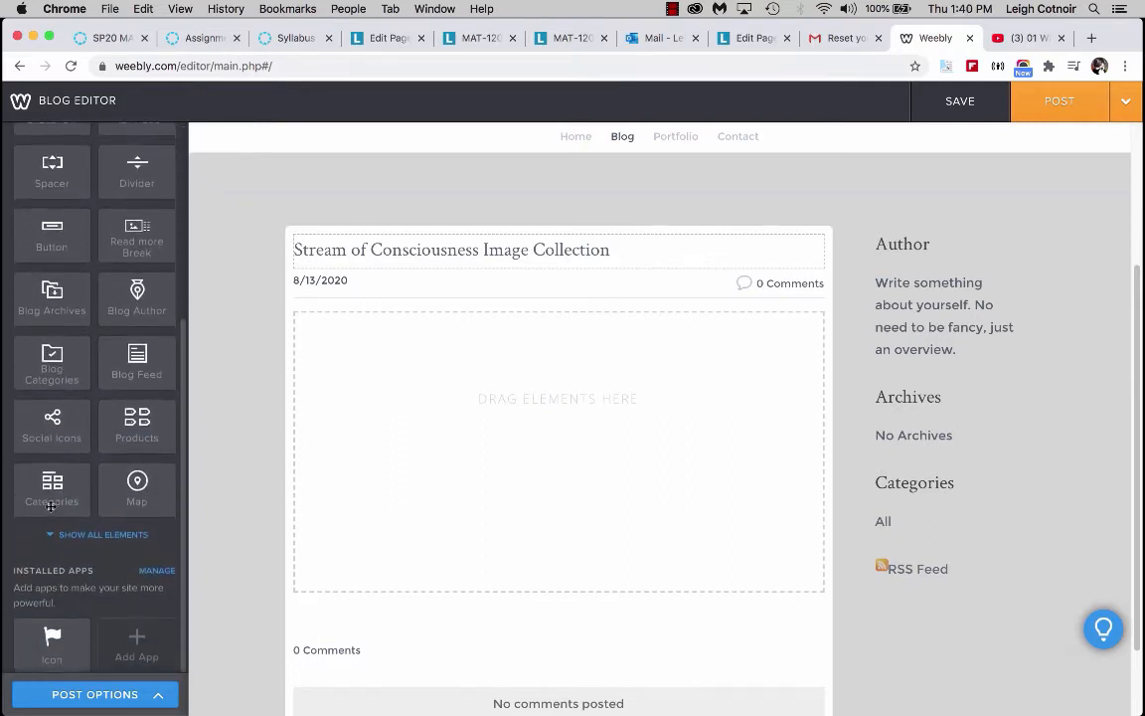
{"action": "left_click", "coordinate": [103, 533]}
{"action": "scroll", "coordinate": [91, 395], "scroll_direction": "down", "scroll_amount": 5}
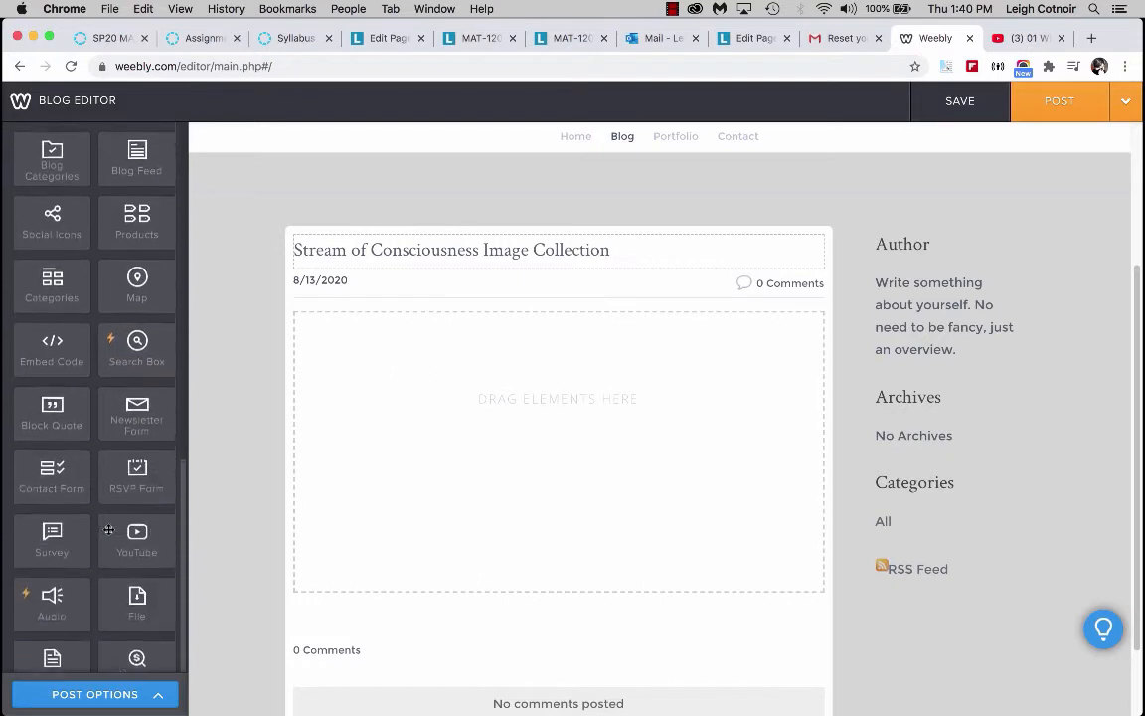
{"action": "scroll", "coordinate": [90, 395], "scroll_direction": "down", "scroll_amount": 5}
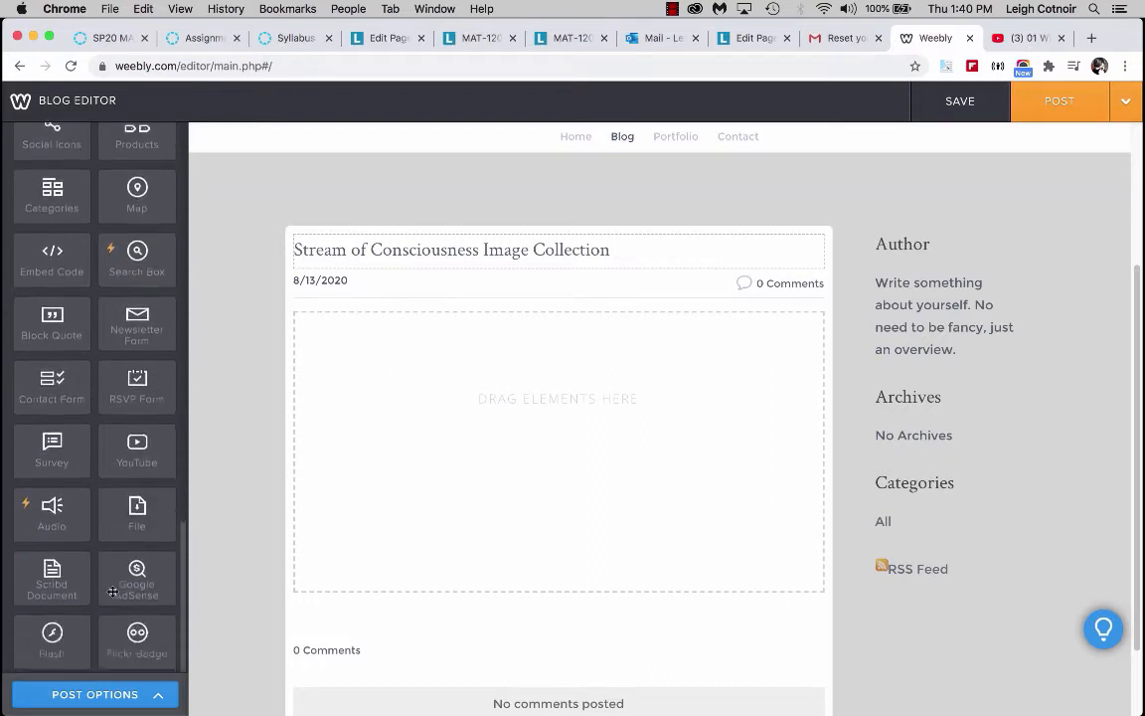
{"action": "scroll", "coordinate": [113, 595], "scroll_direction": "up", "scroll_amount": 15}
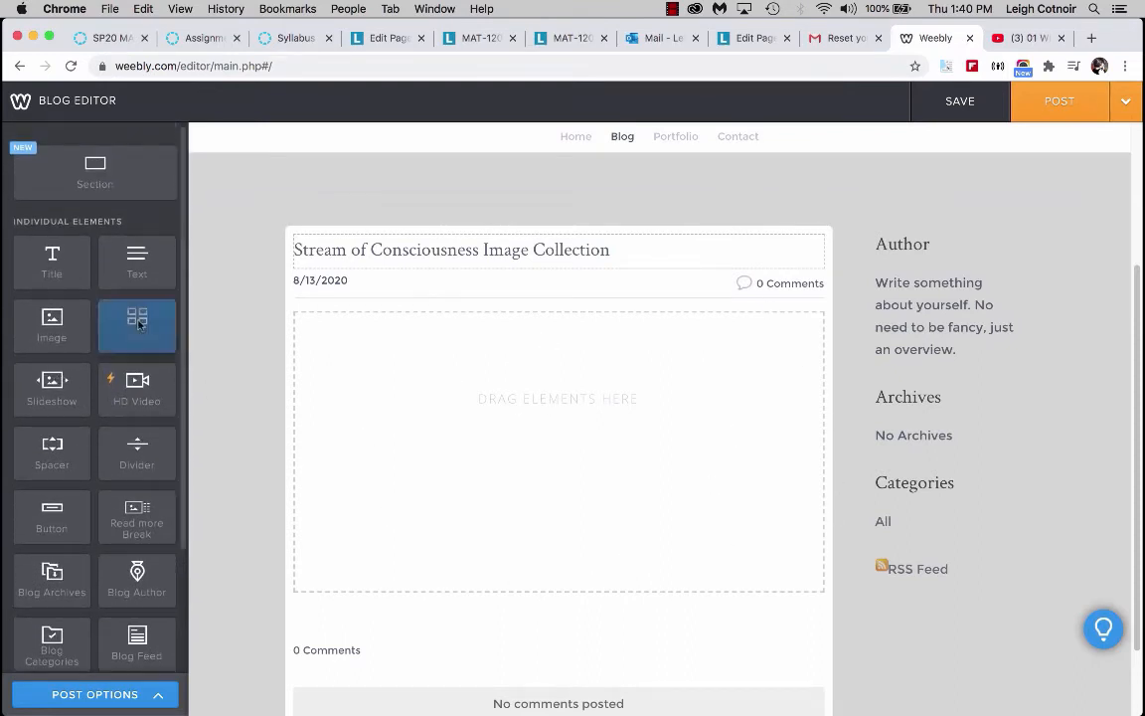
{"action": "left_click_drag", "start_coordinate": [137, 320], "coordinate": [456, 433]}
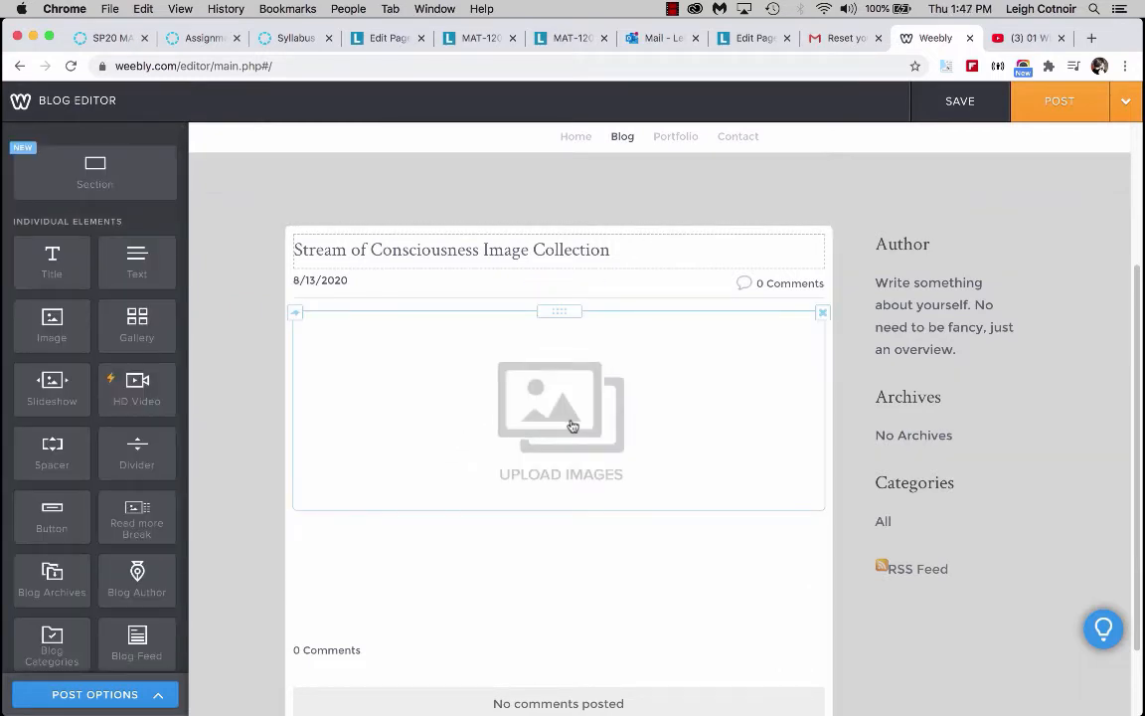
Upload aaron-burden-Kp9z6zcUfGw-unsplash.jpg from the Desktop weebly/10 images folder into the gallery, inspecting its file info first.
{"action": "left_click", "coordinate": [572, 426]}
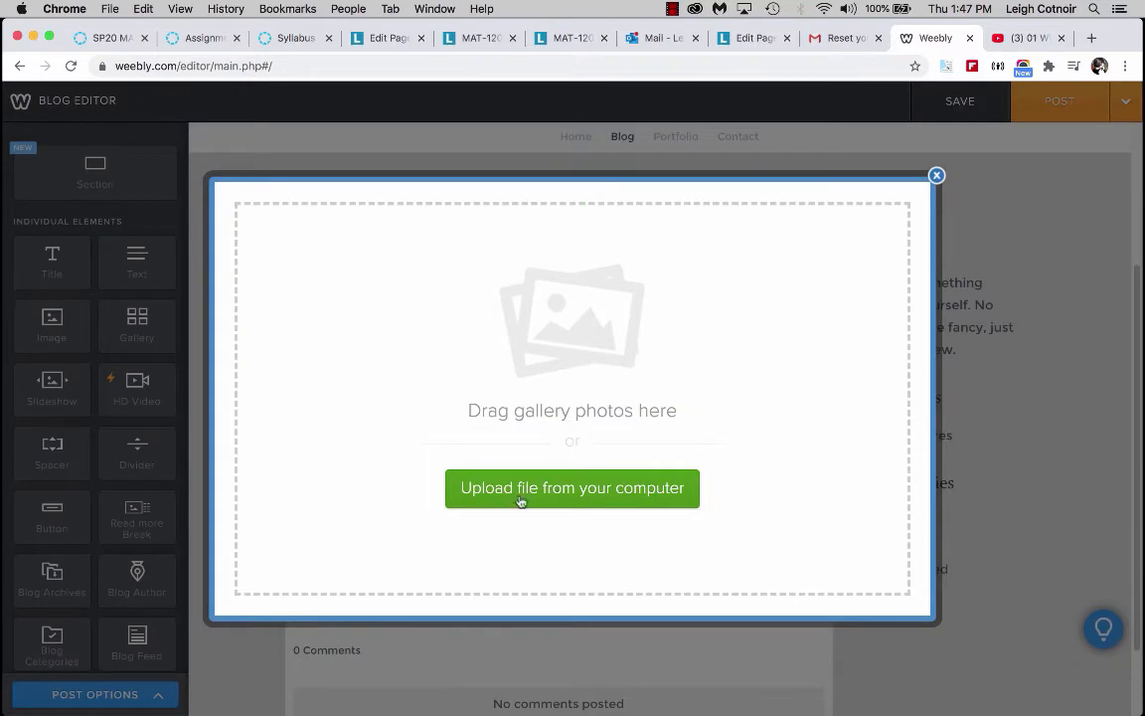
{"action": "left_click", "coordinate": [481, 492]}
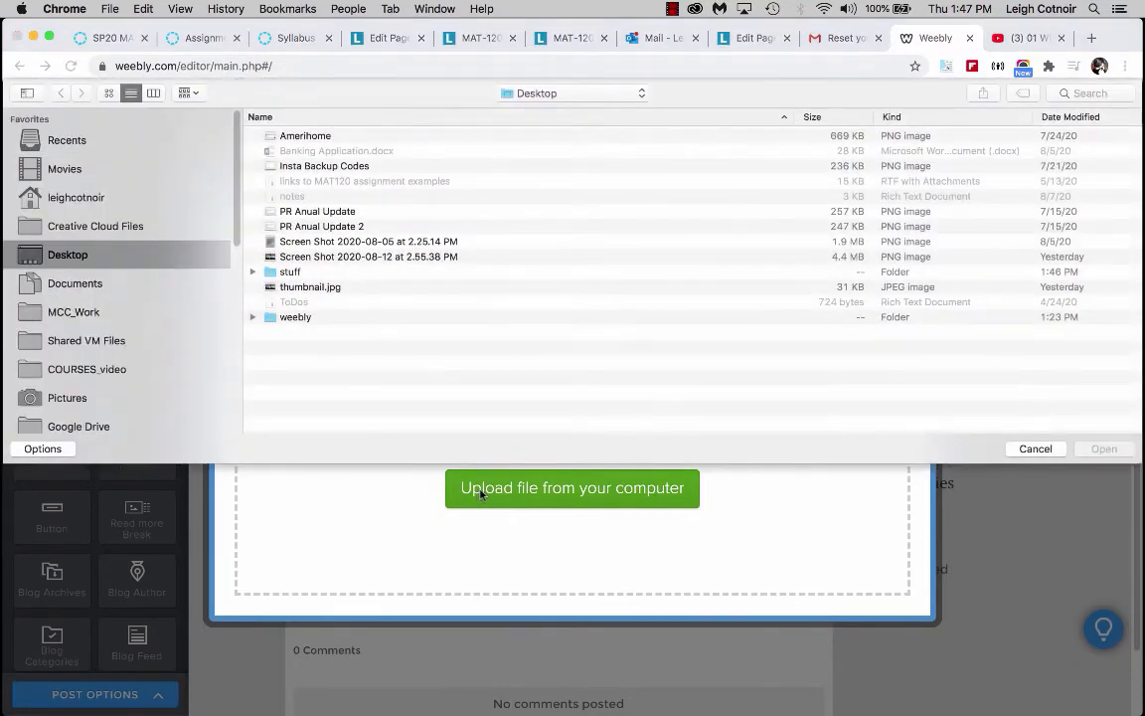
{"action": "double_click", "coordinate": [289, 317]}
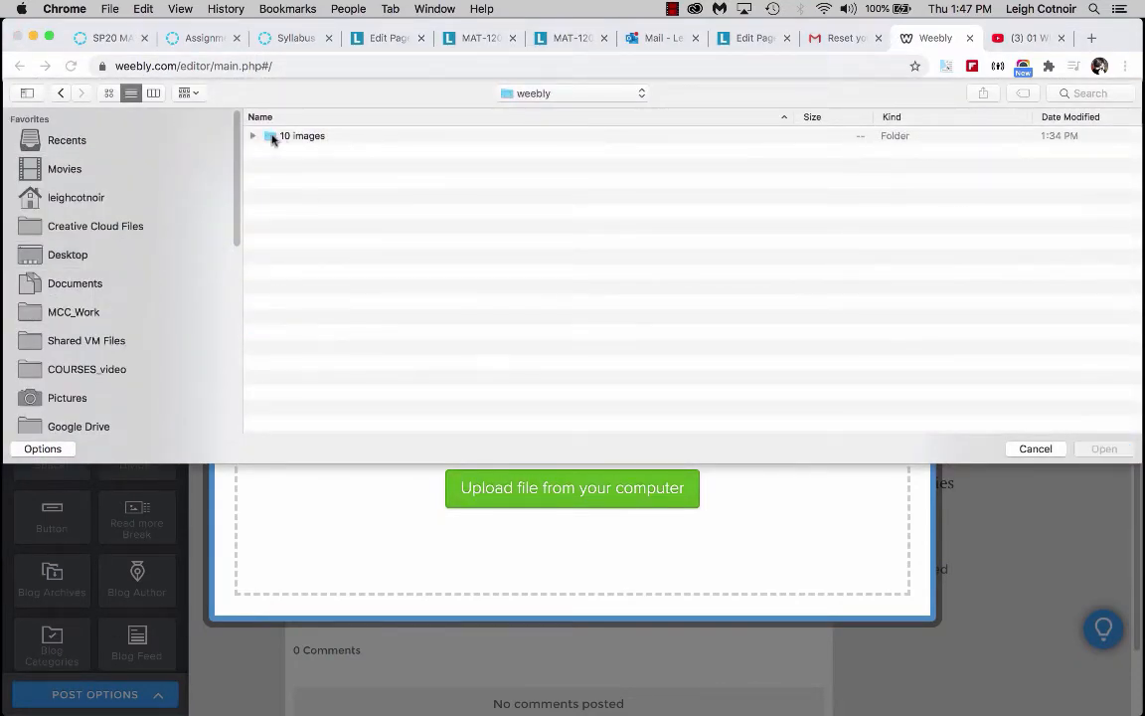
{"action": "double_click", "coordinate": [288, 136]}
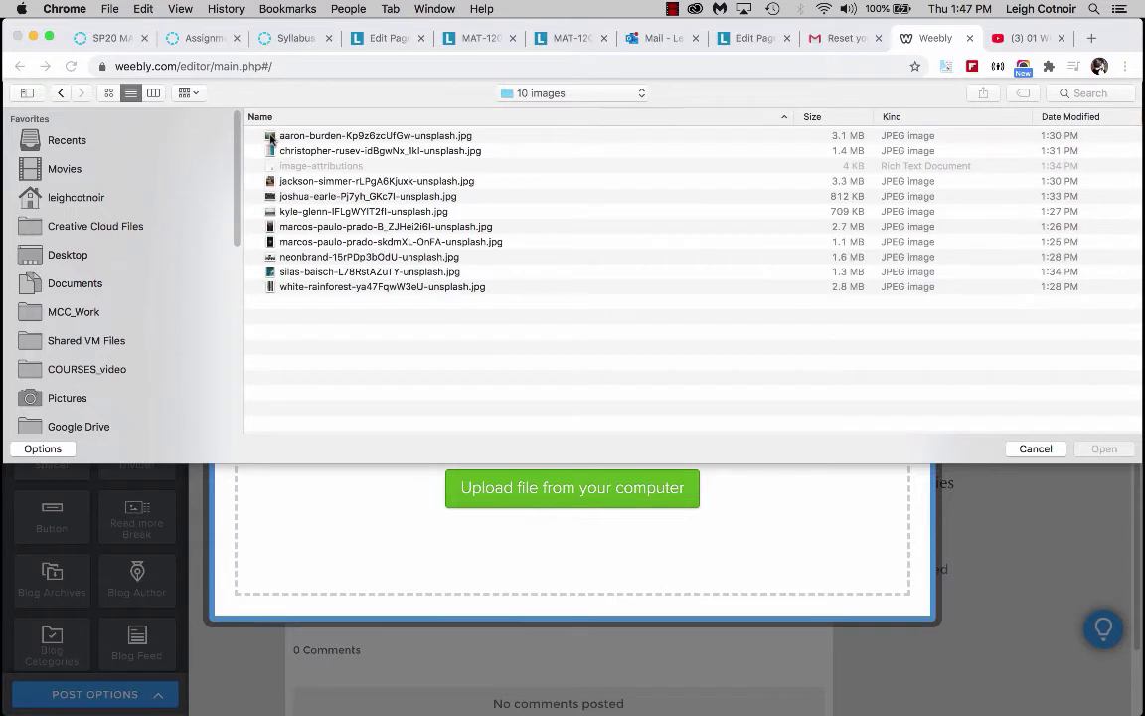
{"action": "left_click", "coordinate": [320, 136]}
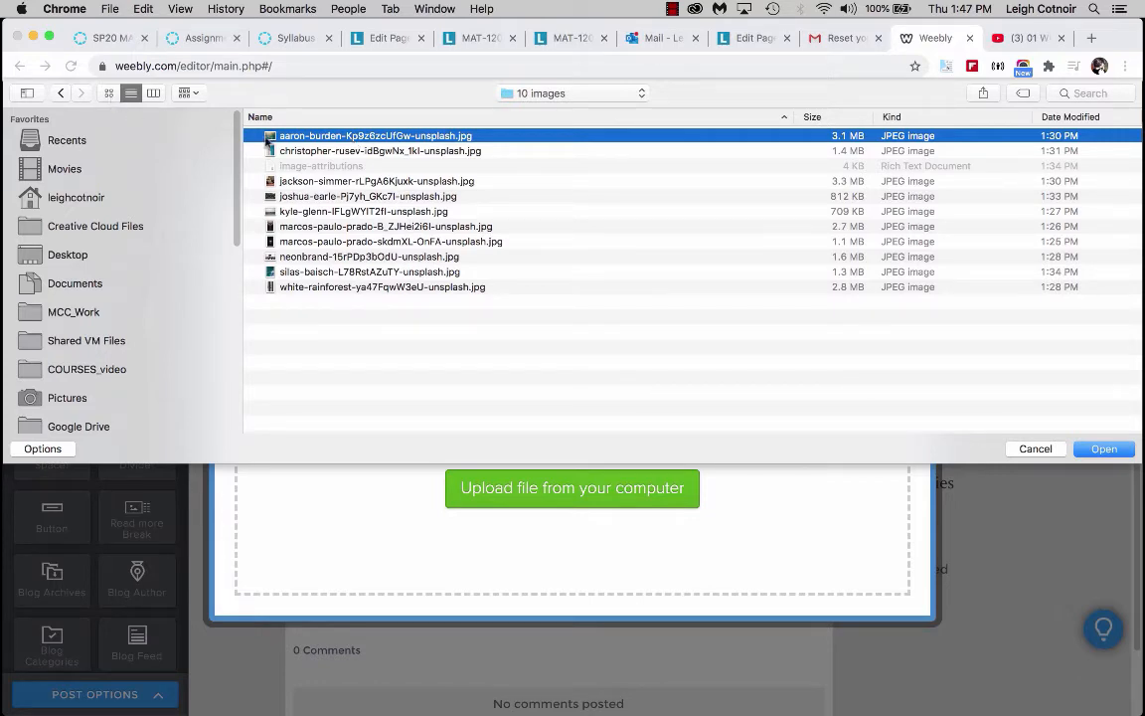
{"action": "key", "text": "super+i"}
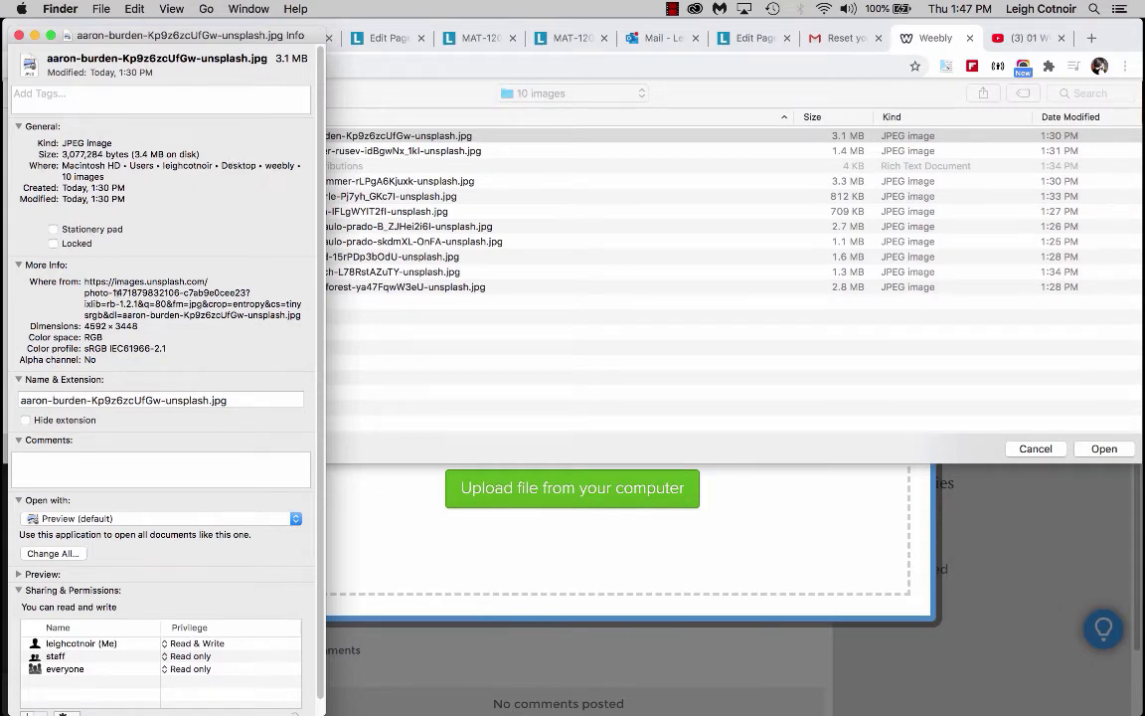
{"action": "left_click_drag", "start_coordinate": [85, 326], "coordinate": [144, 322]}
{"action": "left_click", "coordinate": [18, 35]}
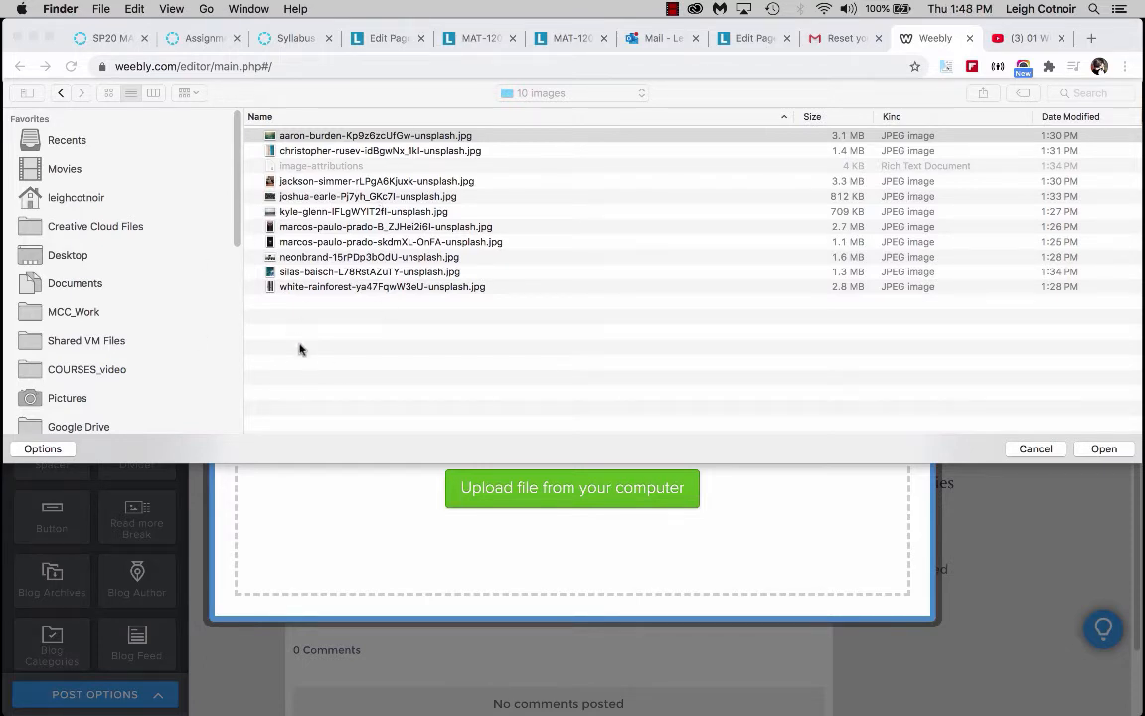
{"action": "key", "text": "Return"}
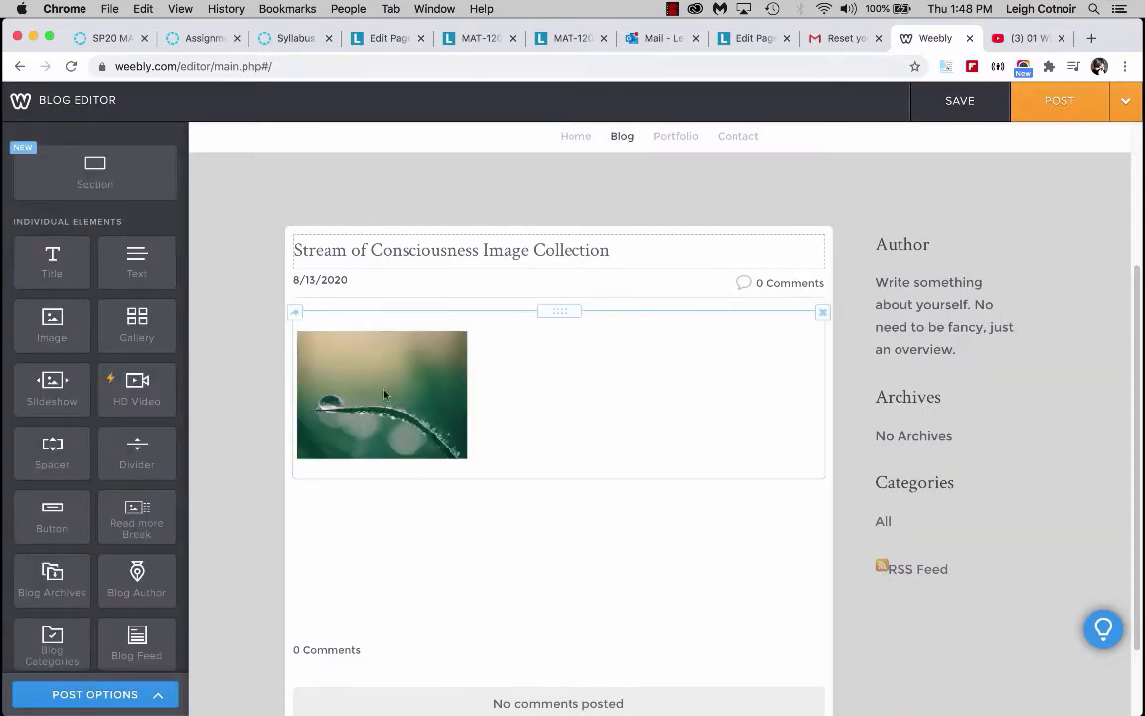
Add the remaining nine images from the 10 images folder to the blog post's gallery.
{"action": "left_click", "coordinate": [557, 424]}
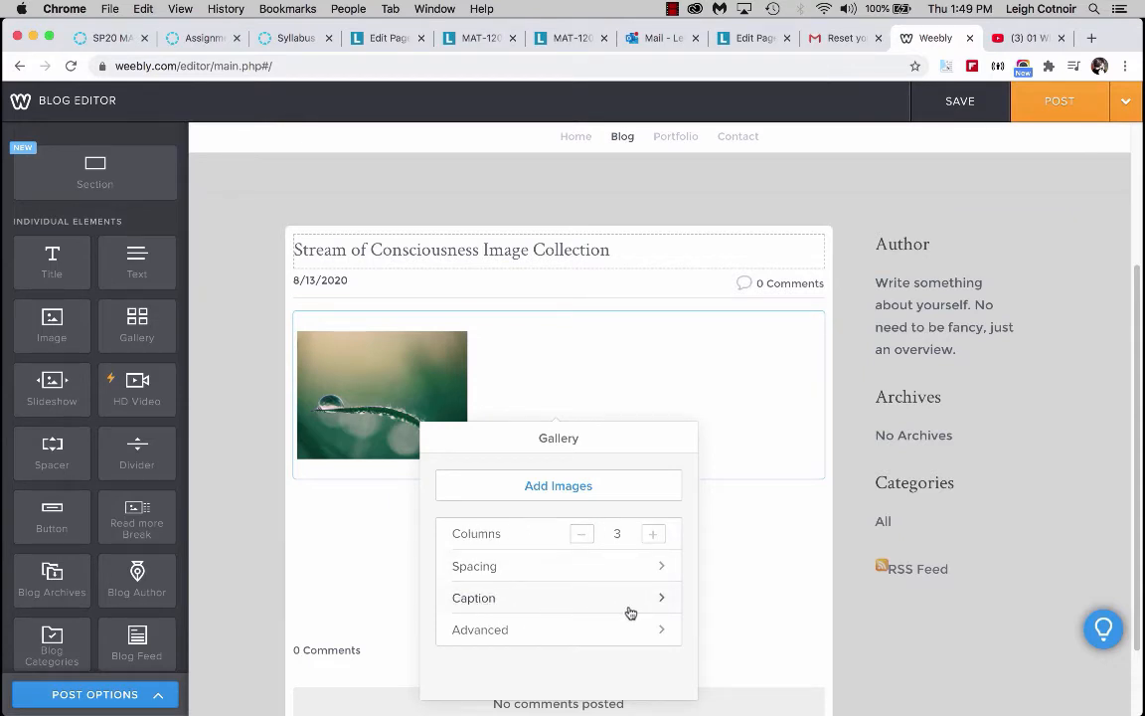
{"action": "left_click", "coordinate": [565, 486]}
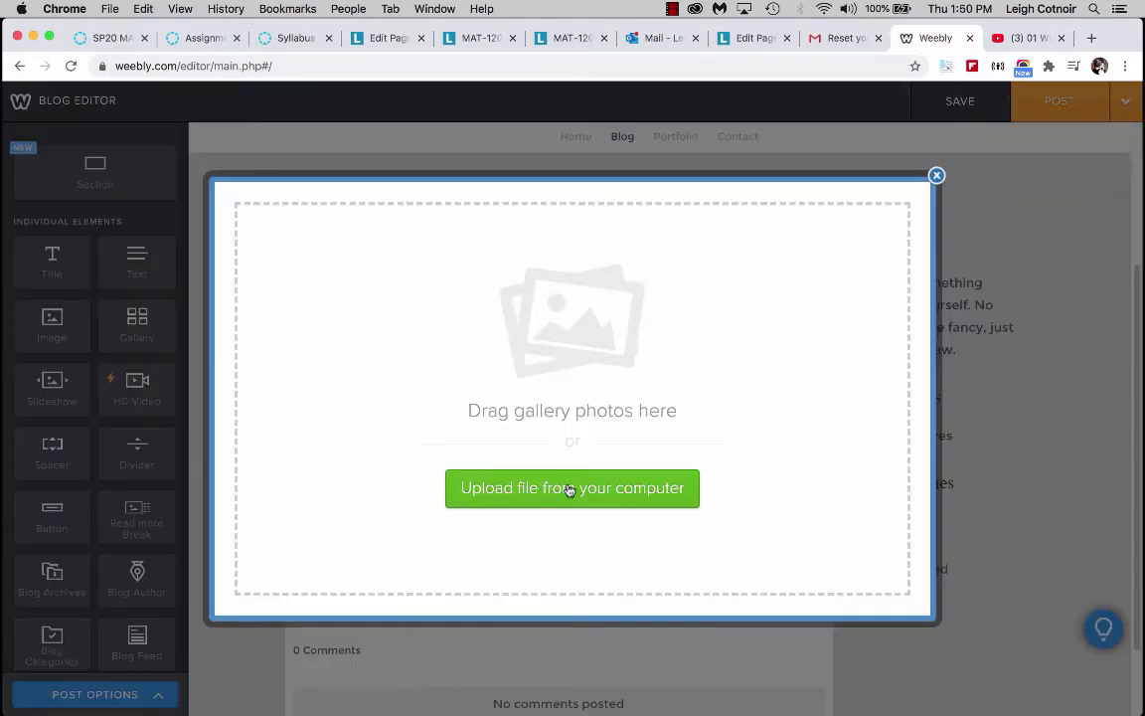
{"action": "left_click", "coordinate": [614, 497]}
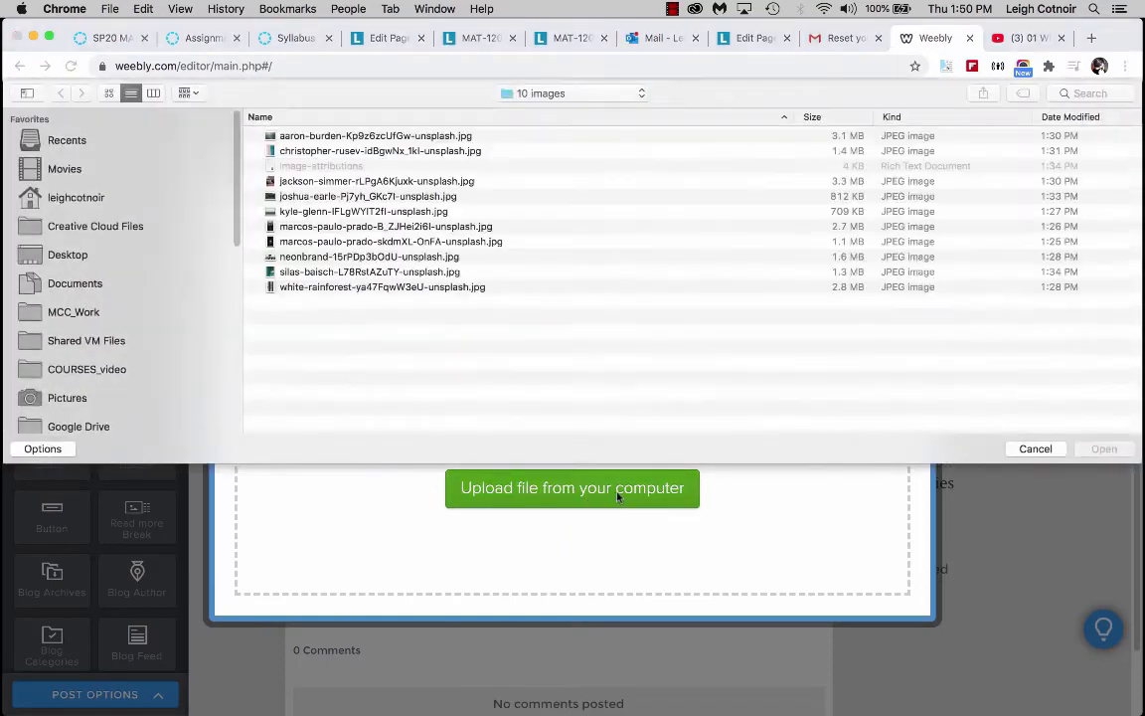
{"action": "left_click", "coordinate": [384, 152]}
{"action": "left_click", "coordinate": [384, 287], "text": "super"}
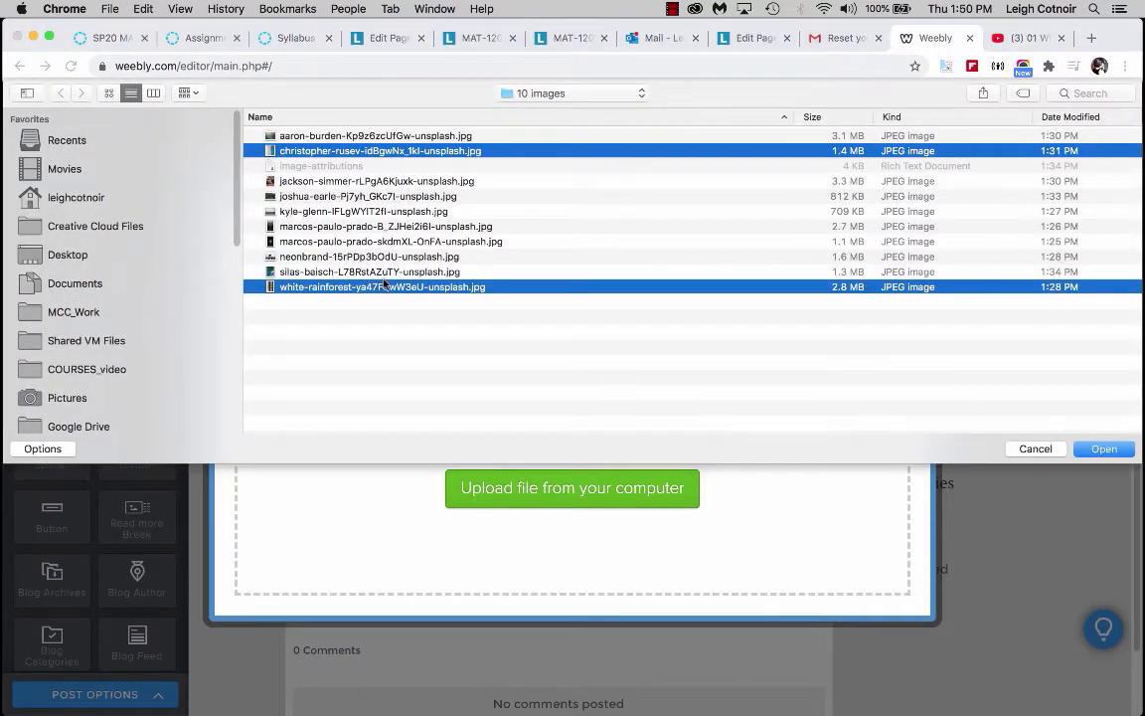
{"action": "left_click", "coordinate": [384, 272], "text": "super"}
{"action": "left_click", "coordinate": [384, 256], "text": "super"}
{"action": "left_click", "coordinate": [384, 242], "text": "super"}
{"action": "left_click", "coordinate": [386, 226], "text": "super"}
{"action": "left_click", "coordinate": [387, 212], "text": "super"}
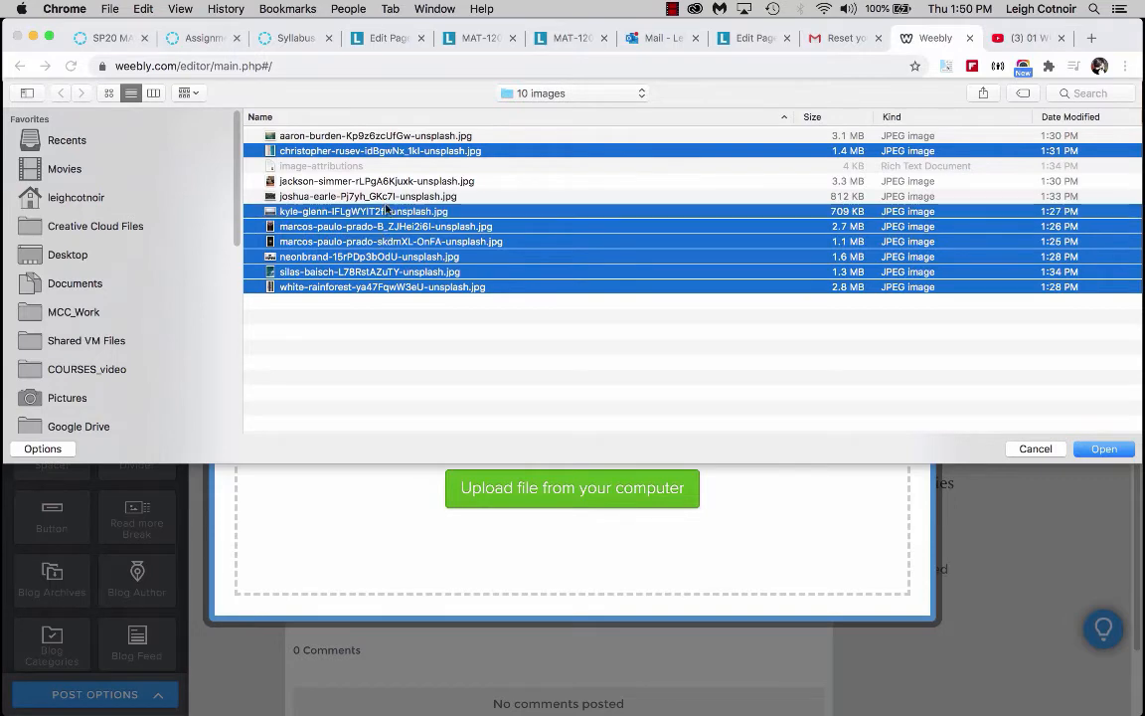
{"action": "left_click", "coordinate": [389, 196], "text": "super"}
{"action": "left_click", "coordinate": [393, 180], "text": "super"}
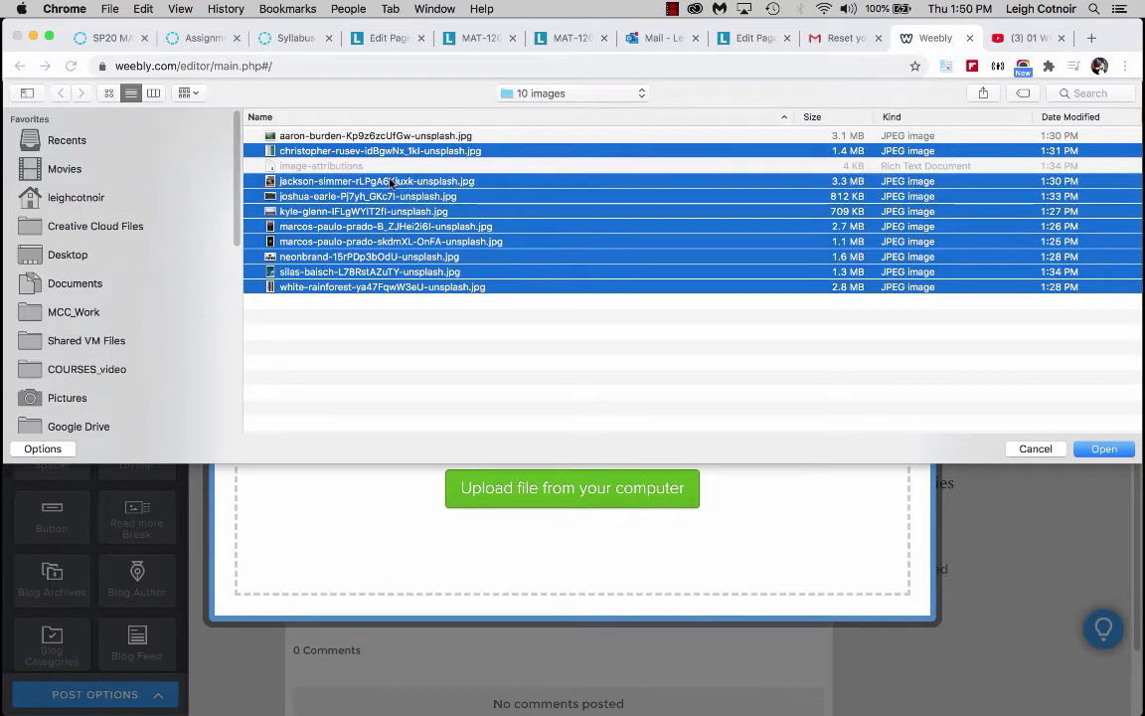
{"action": "left_click", "coordinate": [1102, 448]}
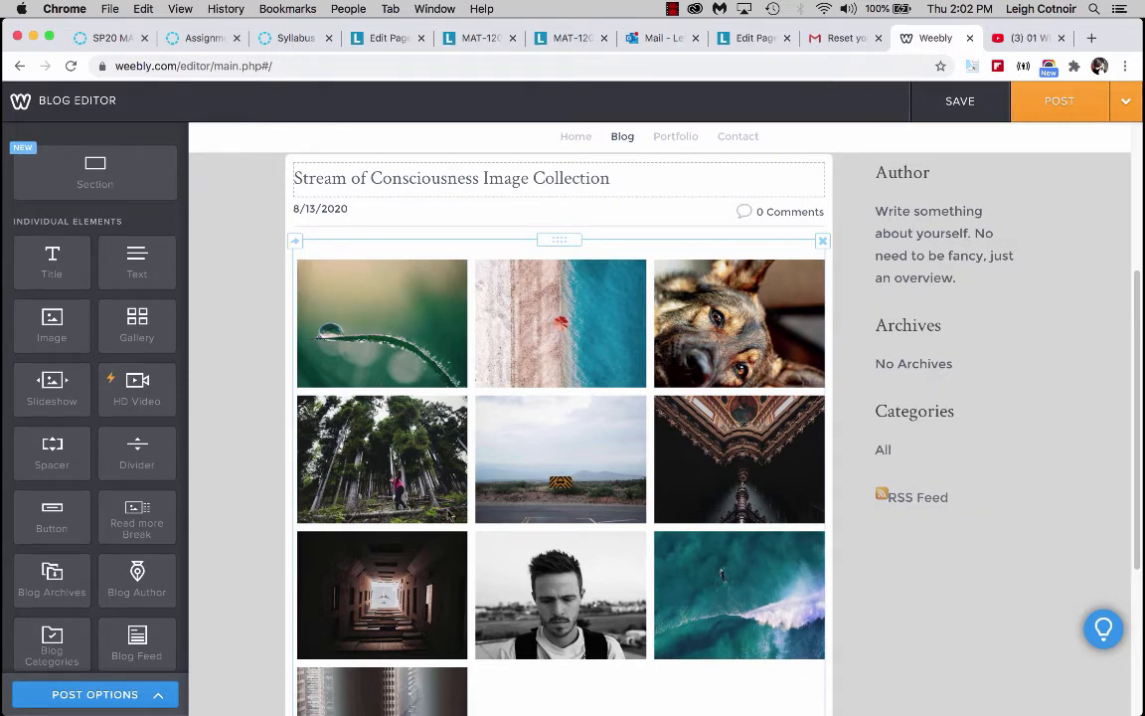
Inspect the uploaded gallery images and the per-image options available for the first picture.
{"action": "left_click", "coordinate": [388, 317]}
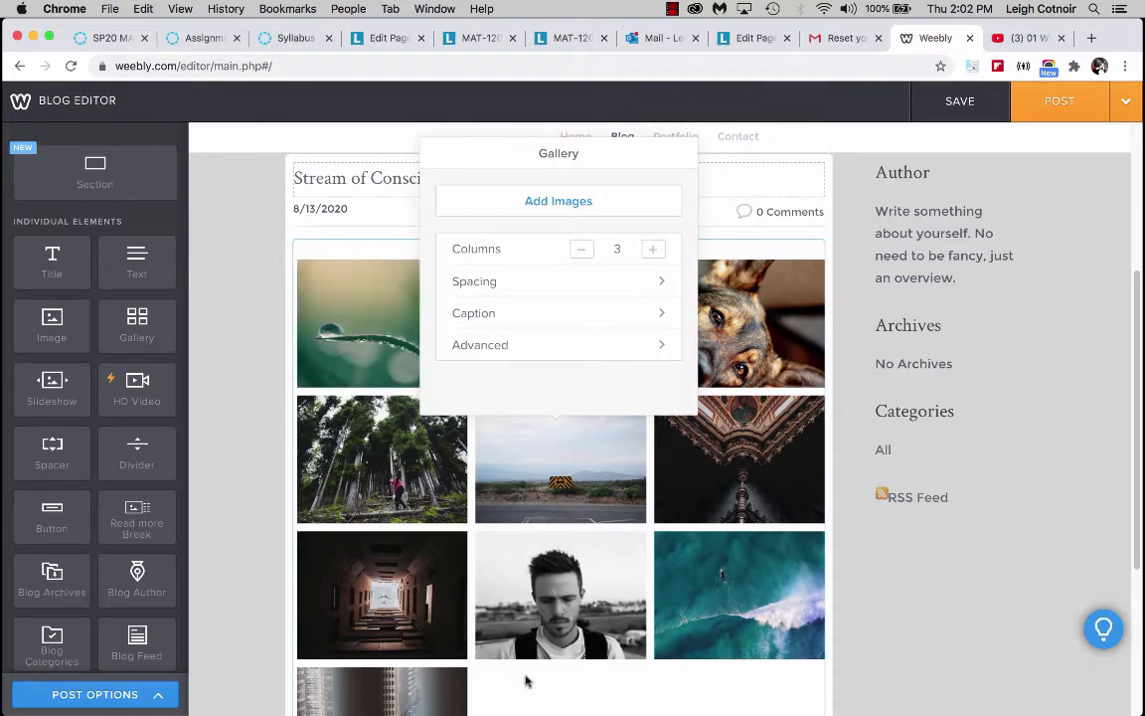
{"action": "left_click", "coordinate": [370, 326]}
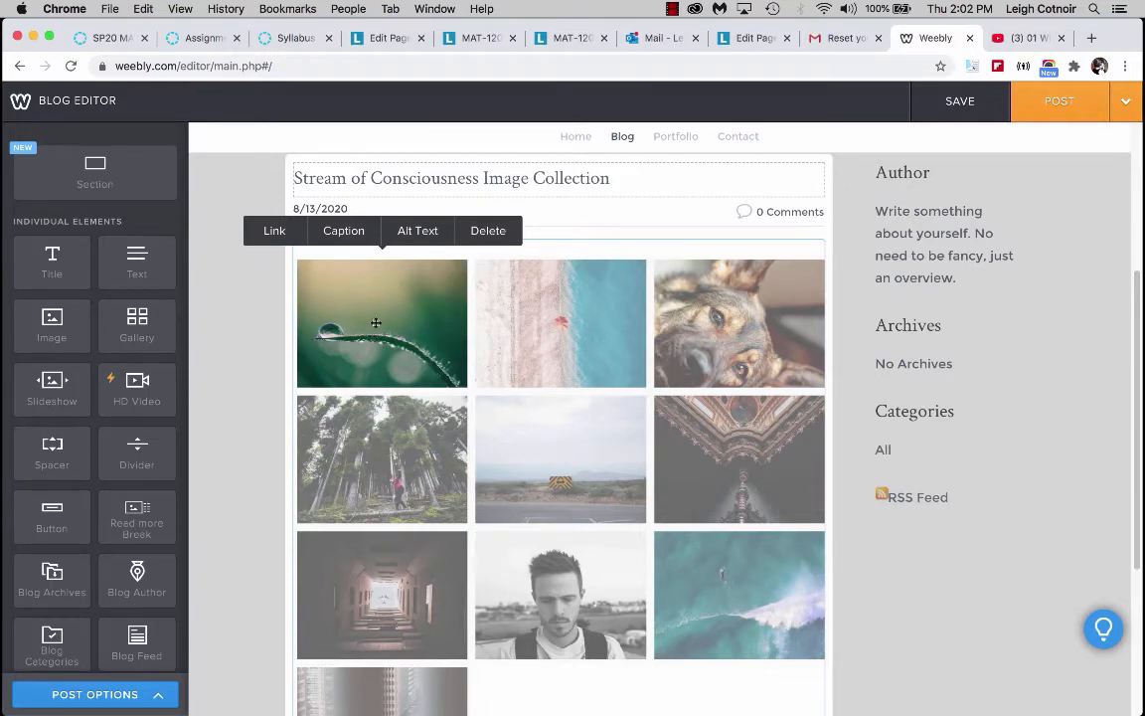
{"action": "left_click", "coordinate": [592, 695]}
{"action": "scroll", "coordinate": [589, 673], "scroll_direction": "down", "scroll_amount": 3}
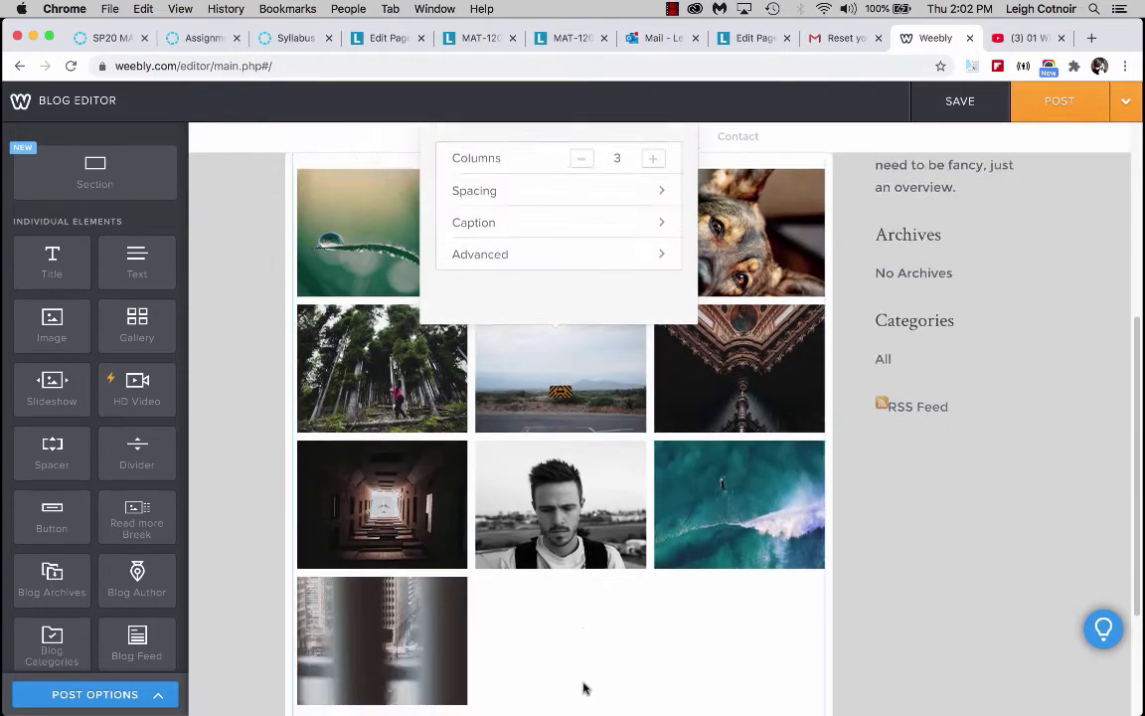
{"action": "scroll", "coordinate": [734, 577], "scroll_direction": "up", "scroll_amount": 3}
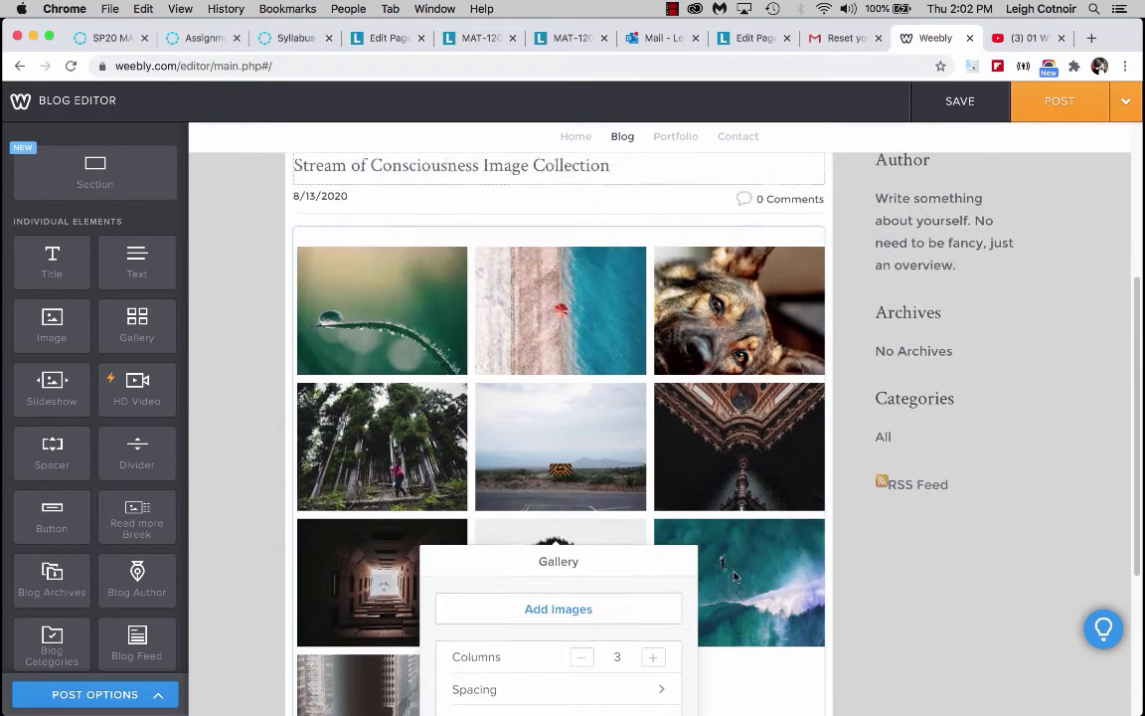
{"action": "left_click", "coordinate": [364, 449]}
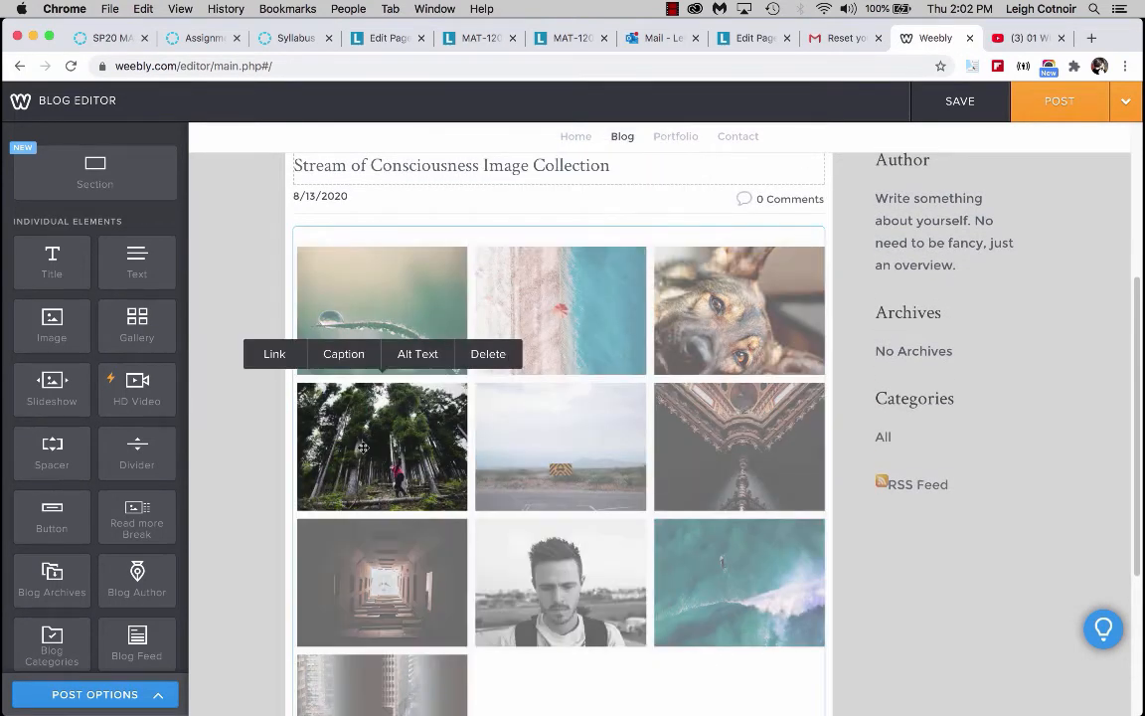
{"action": "left_click", "coordinate": [366, 305]}
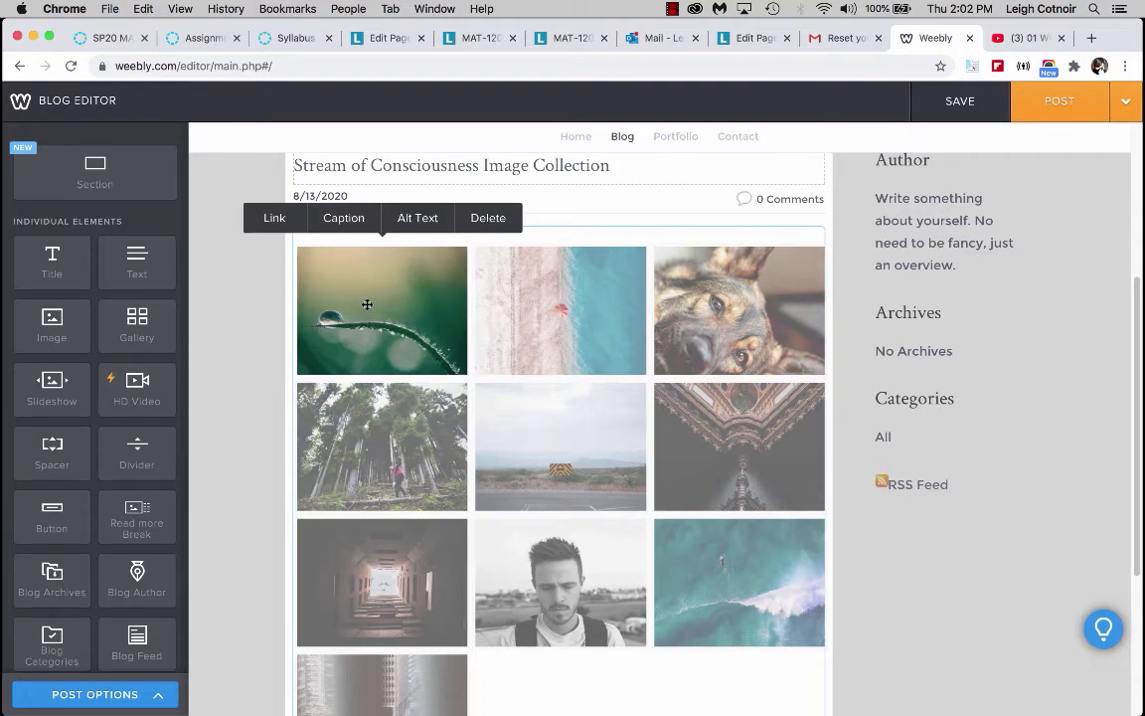
Open the weebly 10 images folder in Finder and preview the image-attributions file.
{"action": "mouse_move", "coordinate": [3, 110]}
{"action": "left_click", "coordinate": [24, 55]}
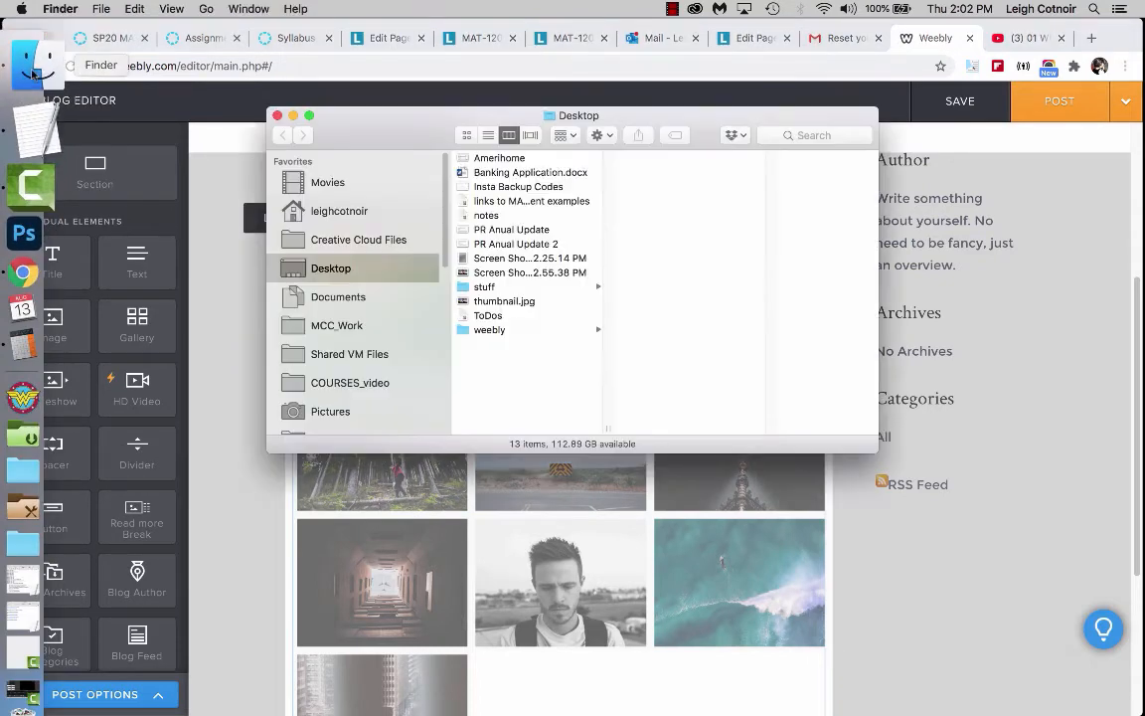
{"action": "left_click_drag", "start_coordinate": [440, 117], "coordinate": [695, 29]}
{"action": "left_click", "coordinate": [795, 240]}
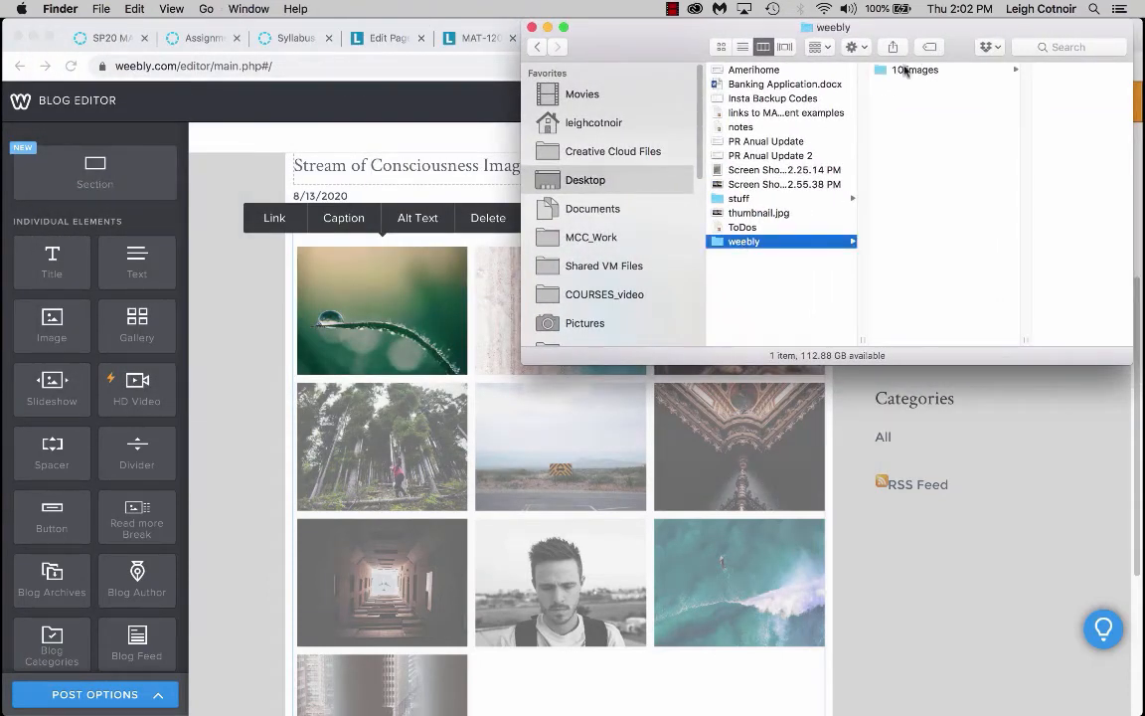
{"action": "left_click", "coordinate": [900, 70]}
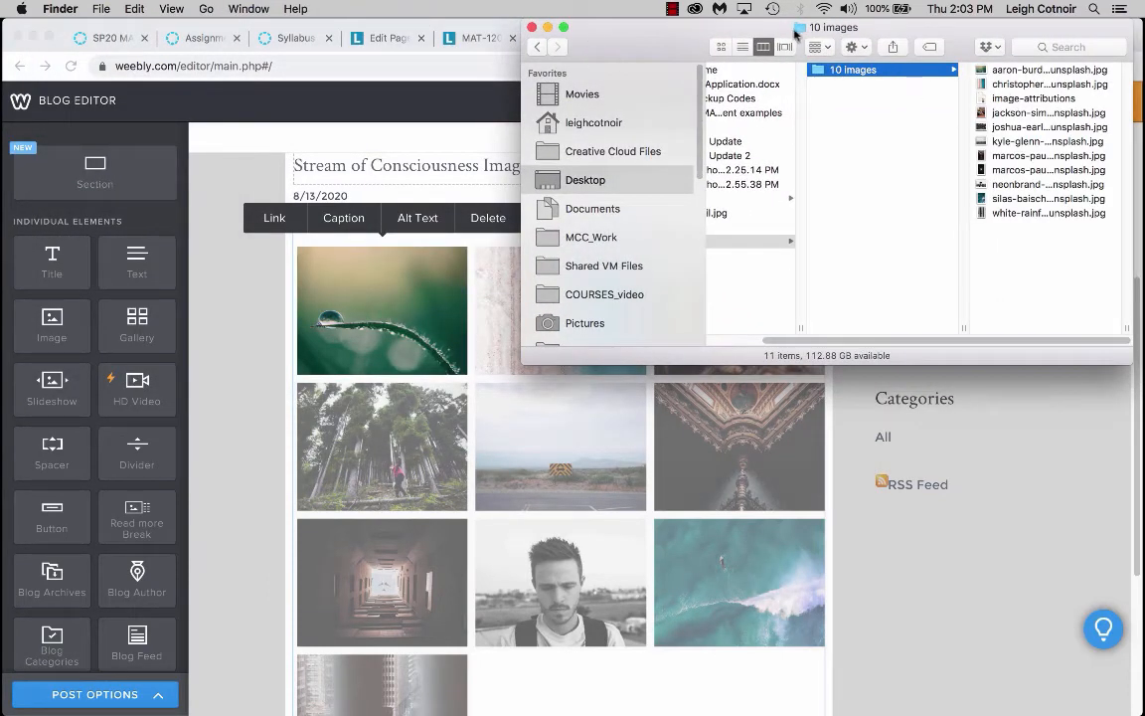
{"action": "left_click", "coordinate": [743, 46]}
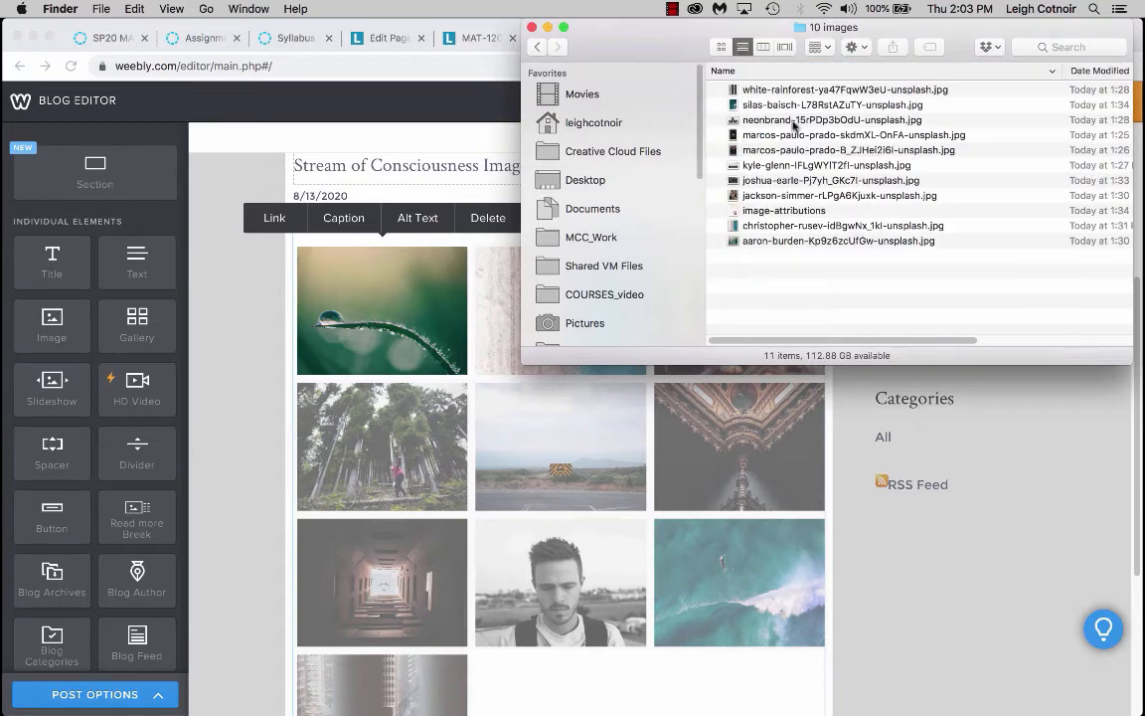
{"action": "left_click", "coordinate": [766, 211]}
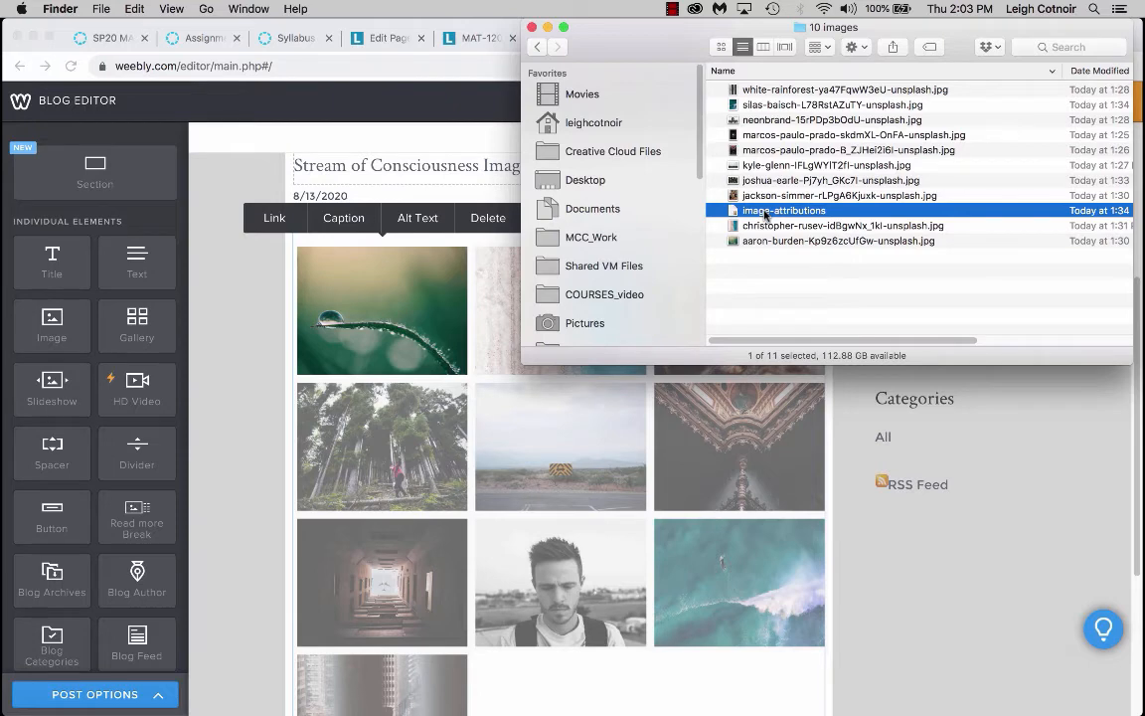
{"action": "key", "text": "space"}
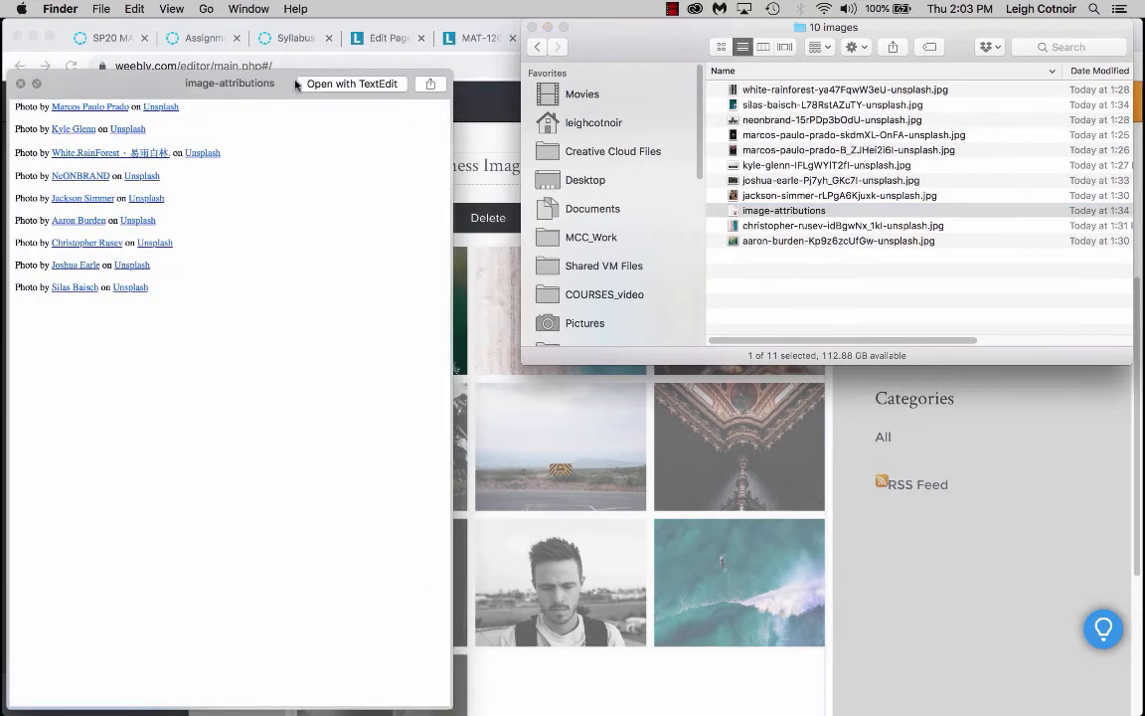
{"action": "left_click_drag", "start_coordinate": [247, 81], "coordinate": [321, 33]}
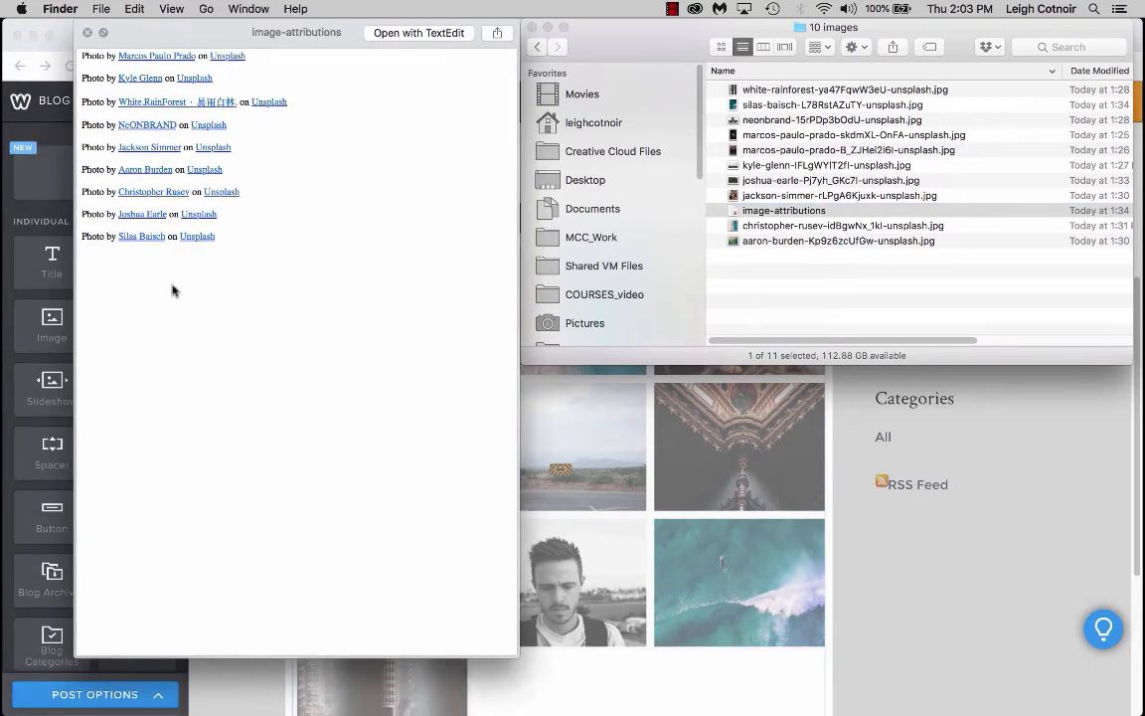
{"action": "left_click", "coordinate": [86, 34]}
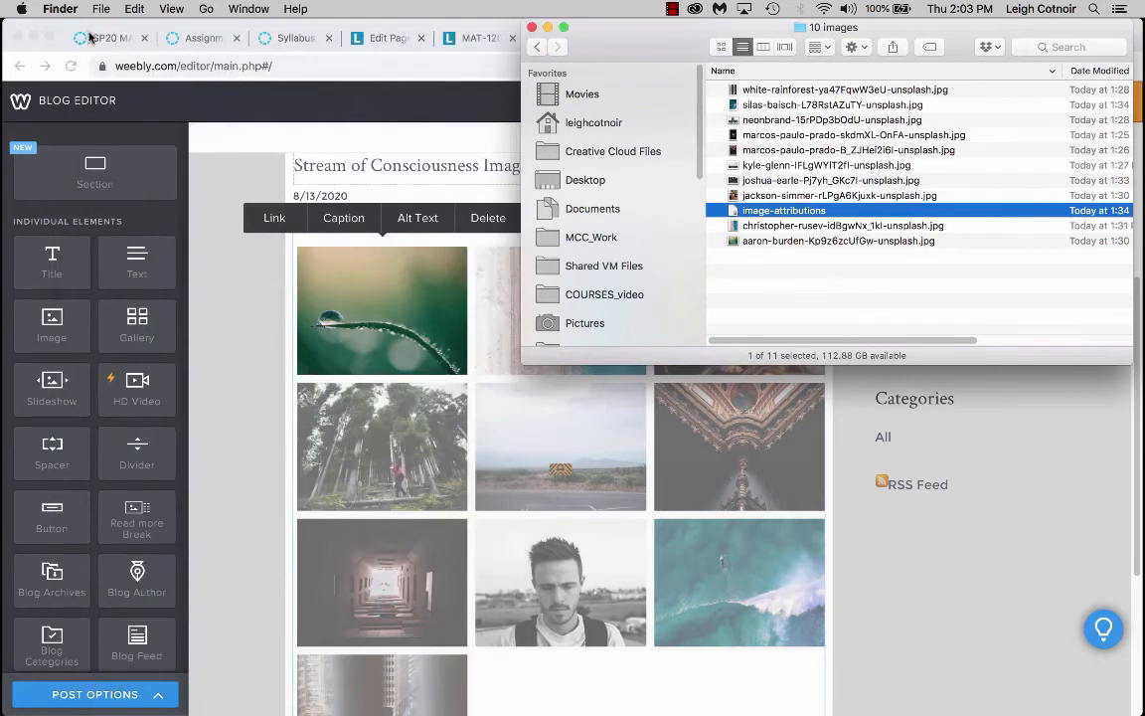
Open image-attributions in TextEdit, preview the aaron-burden image, and copy the line Photo by Aaron Burden on Unsplash.
{"action": "double_click", "coordinate": [733, 212]}
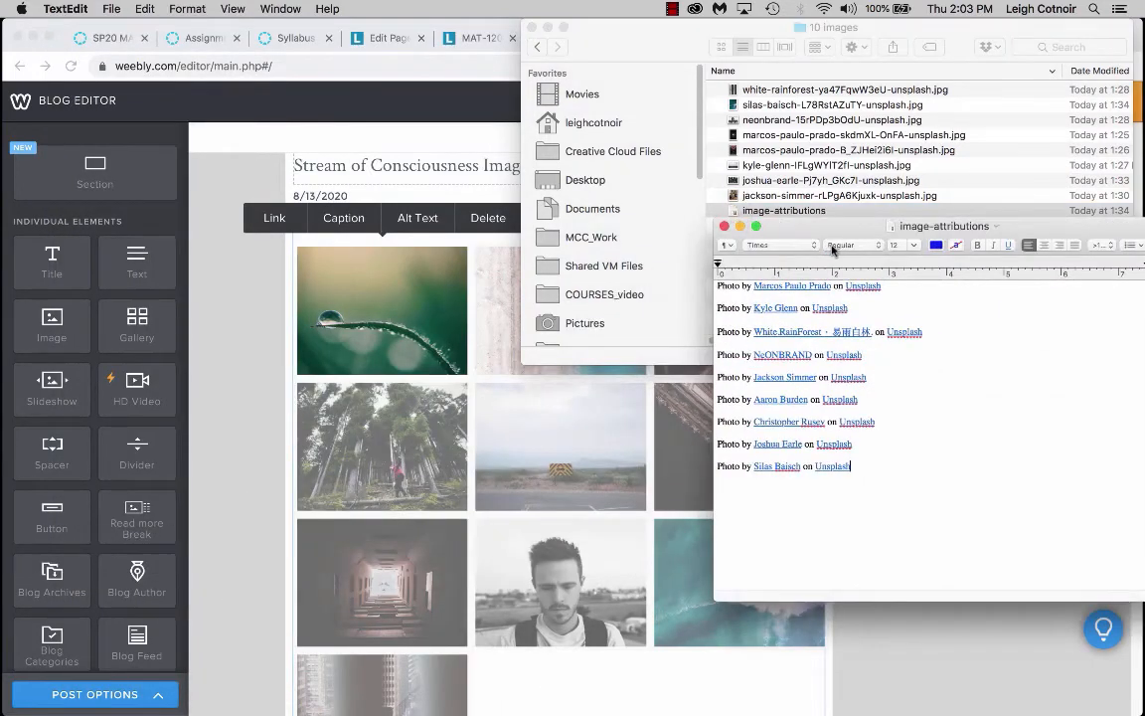
{"action": "left_click_drag", "start_coordinate": [826, 233], "coordinate": [812, 344]}
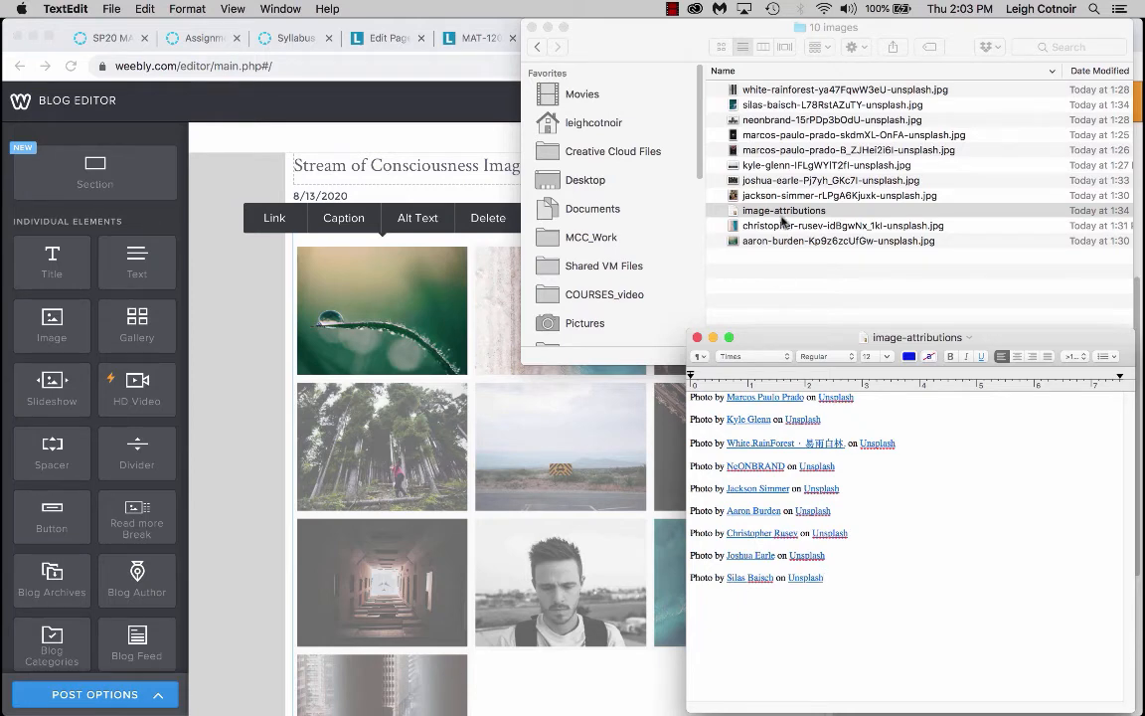
{"action": "left_click", "coordinate": [684, 86]}
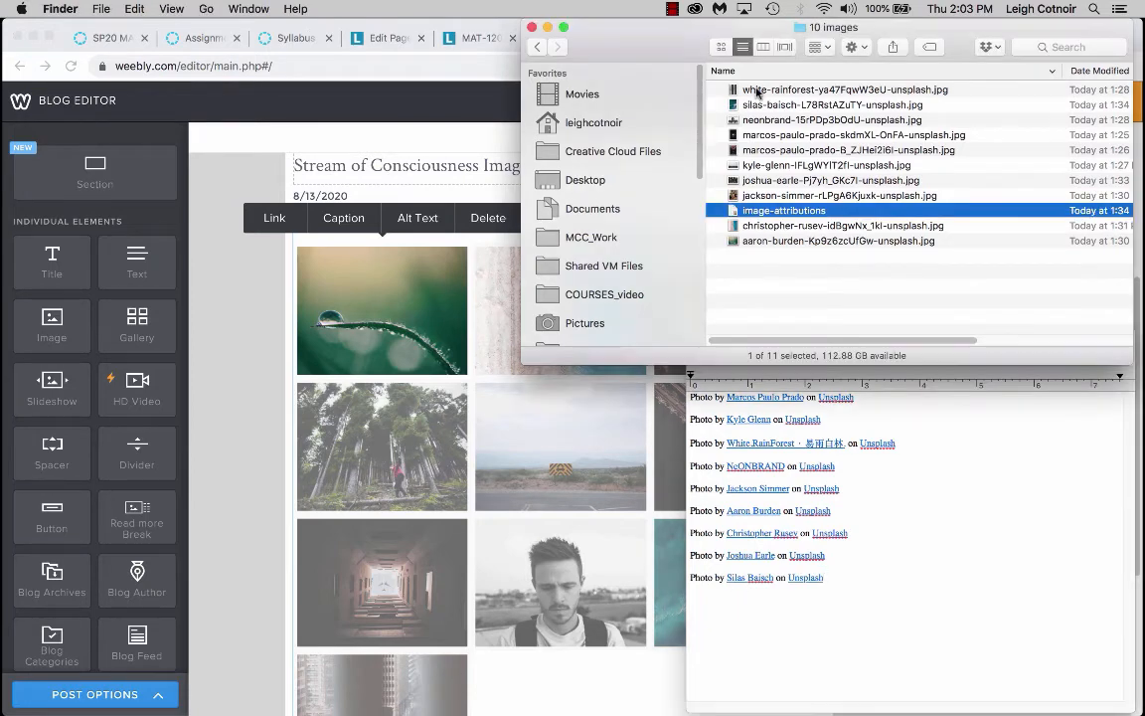
{"action": "left_click", "coordinate": [747, 241]}
{"action": "key", "text": "space"}
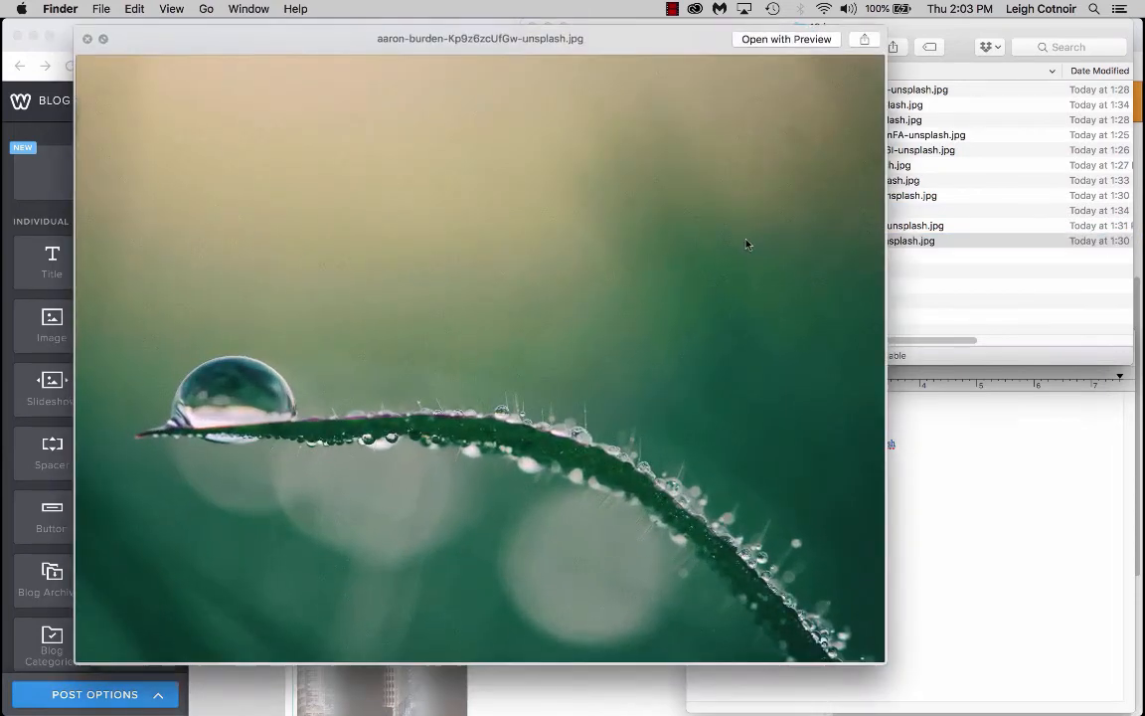
{"action": "key", "text": "space"}
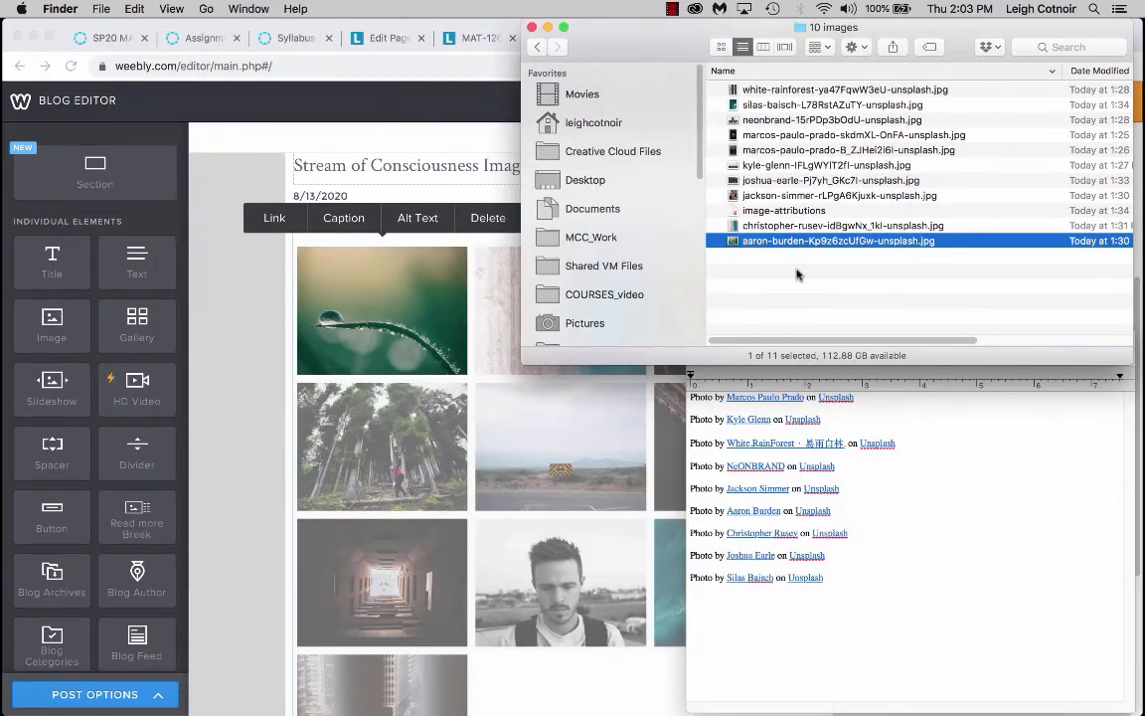
{"action": "left_click", "coordinate": [819, 460]}
{"action": "left_click_drag", "start_coordinate": [841, 510], "coordinate": [686, 511]}
{"action": "key", "text": "super+c"}
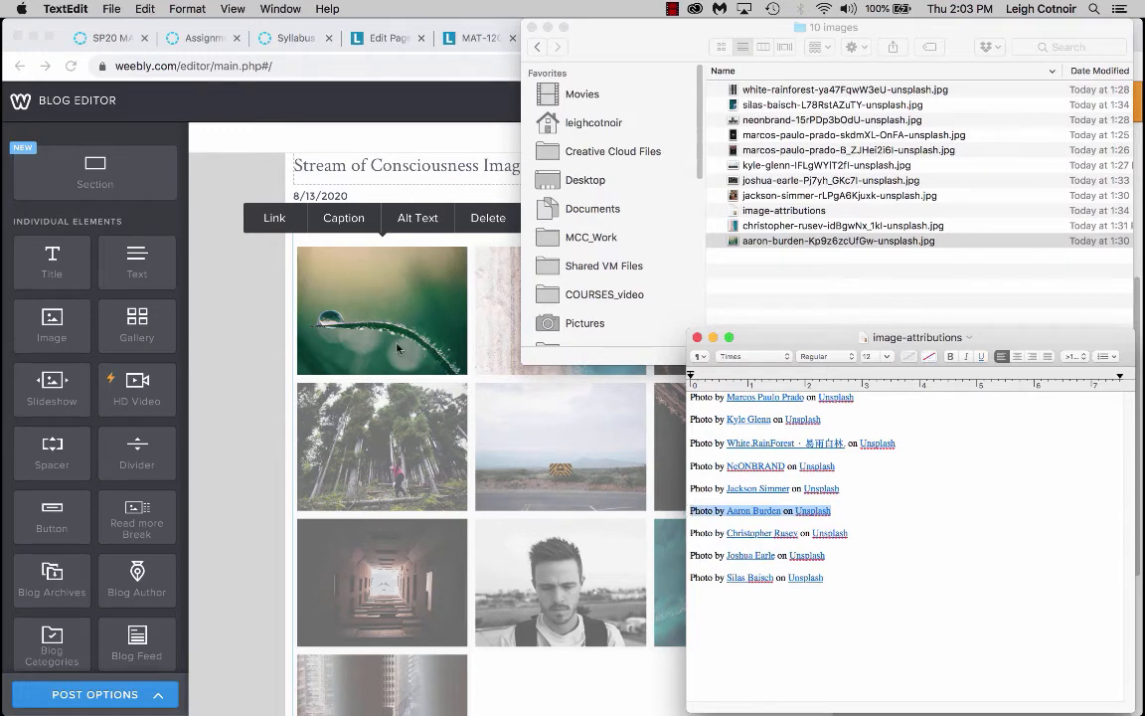
Set the first gallery image's caption to Photo by Aaron Burden on Unsplash.
{"action": "left_click", "coordinate": [356, 307]}
{"action": "left_click", "coordinate": [344, 218]}
{"action": "left_click", "coordinate": [362, 462]}
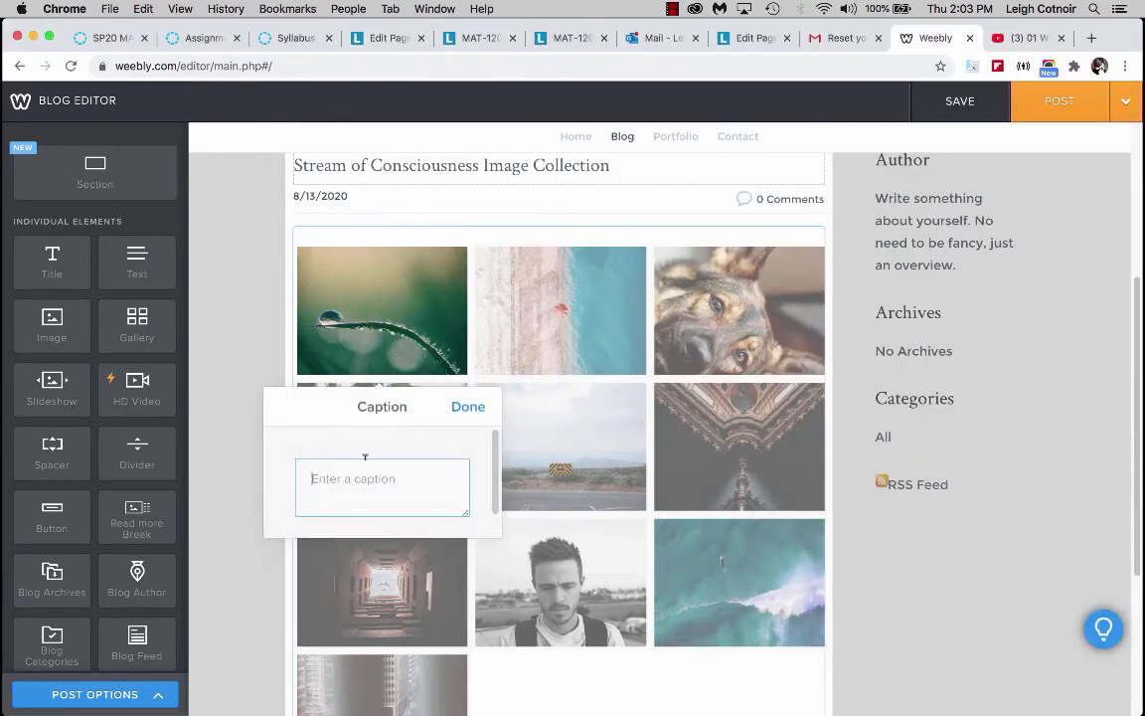
{"action": "key", "text": "super+v"}
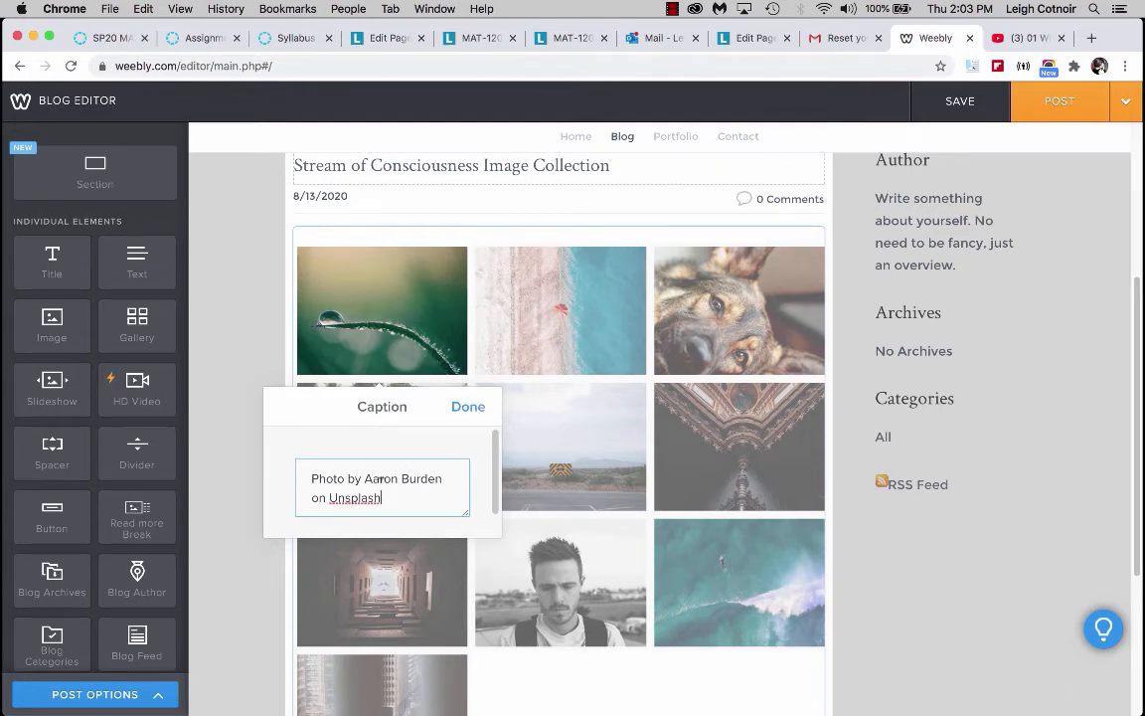
{"action": "left_click", "coordinate": [476, 410]}
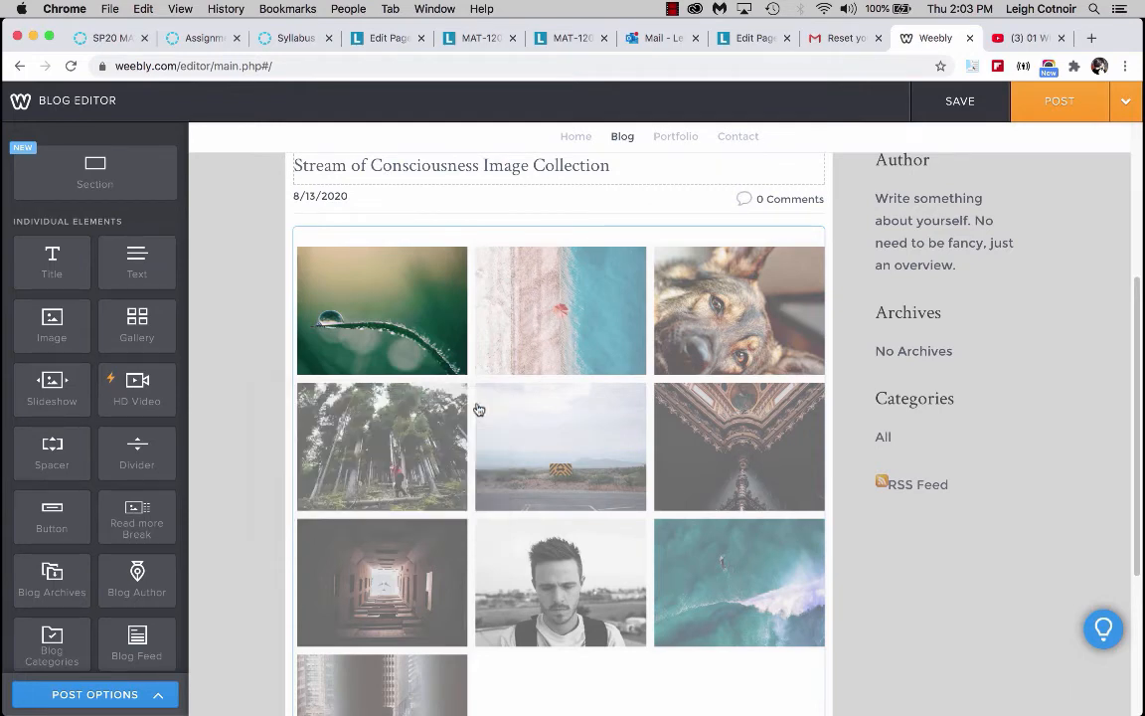
Select the first gallery image and copy the Aaron Burden link address from the image-attributions file.
{"action": "left_click", "coordinate": [409, 301]}
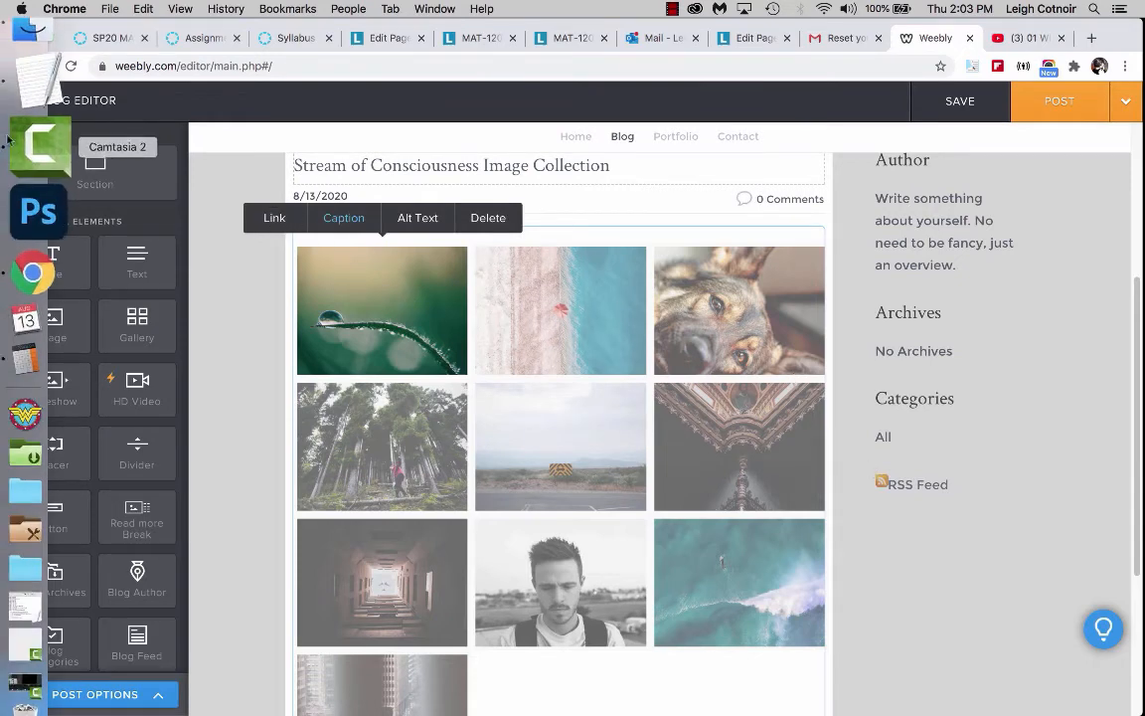
{"action": "left_click", "coordinate": [31, 92]}
{"action": "left_click", "coordinate": [916, 545]}
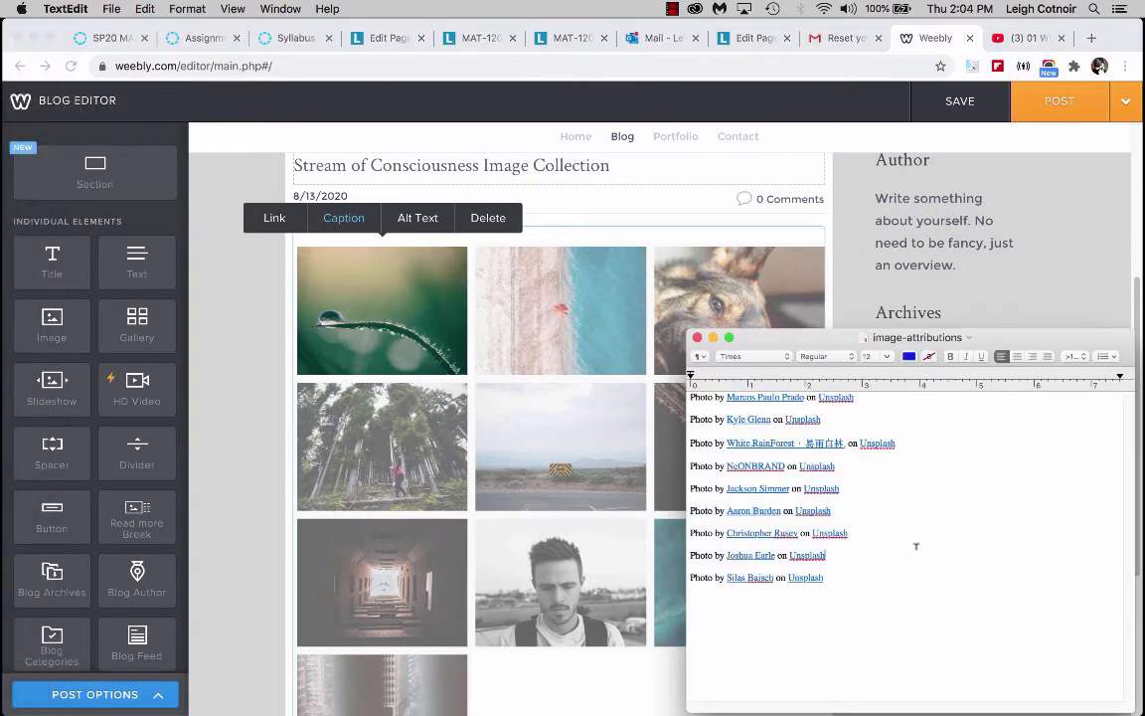
{"action": "right_click", "coordinate": [769, 513]}
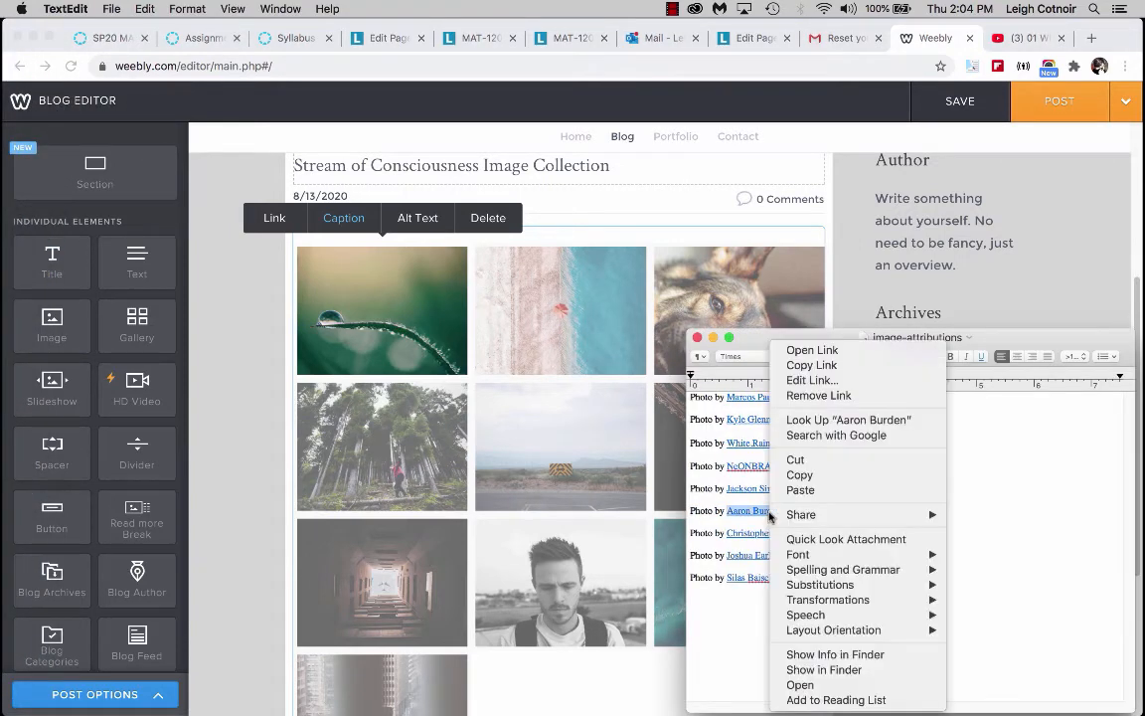
{"action": "left_click", "coordinate": [829, 366]}
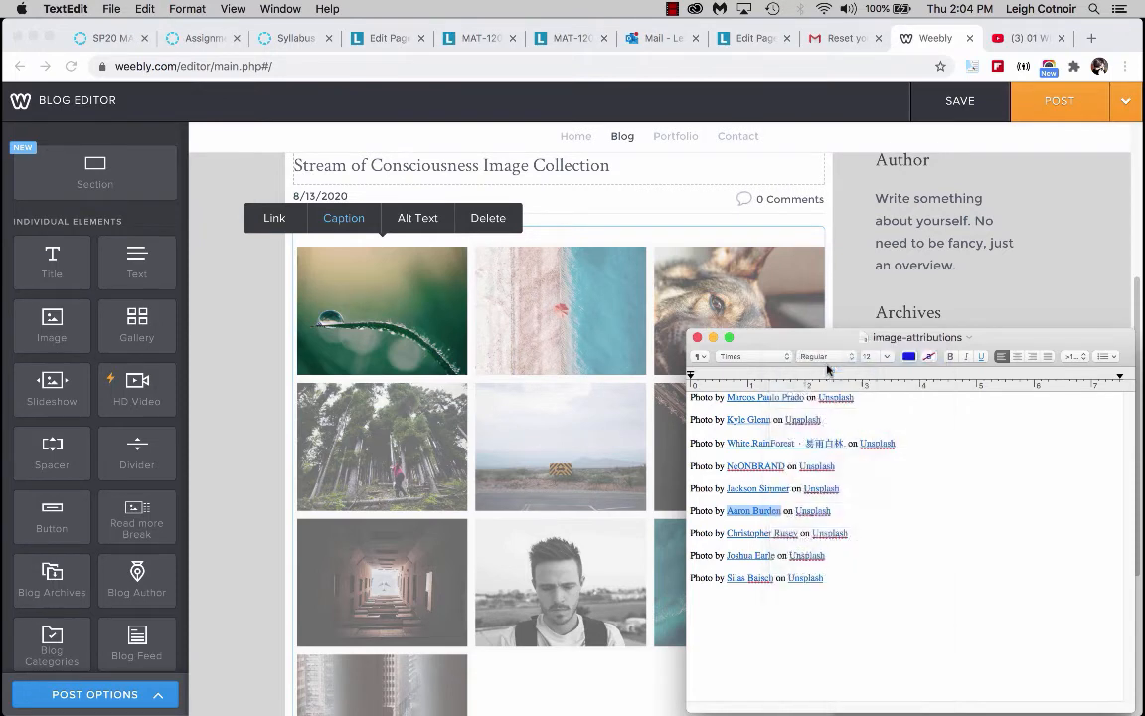
Link the first gallery image to the copied Aaron Burden website URL, opening in a new window.
{"action": "left_click", "coordinate": [345, 323]}
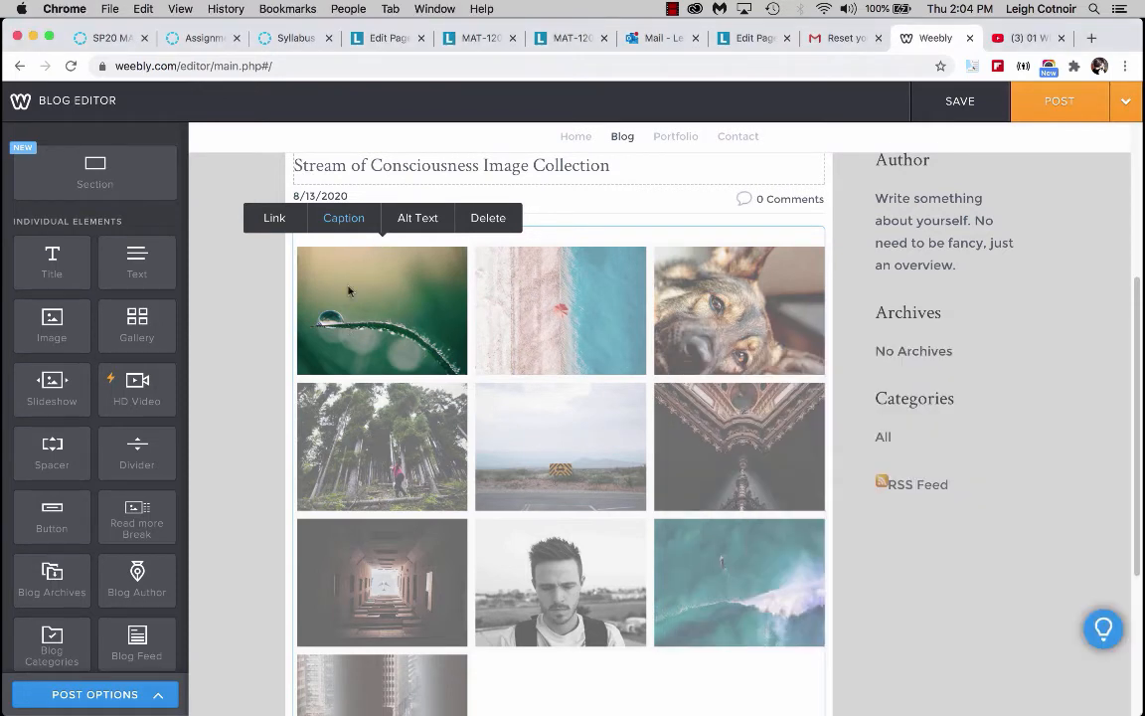
{"action": "left_click", "coordinate": [279, 221]}
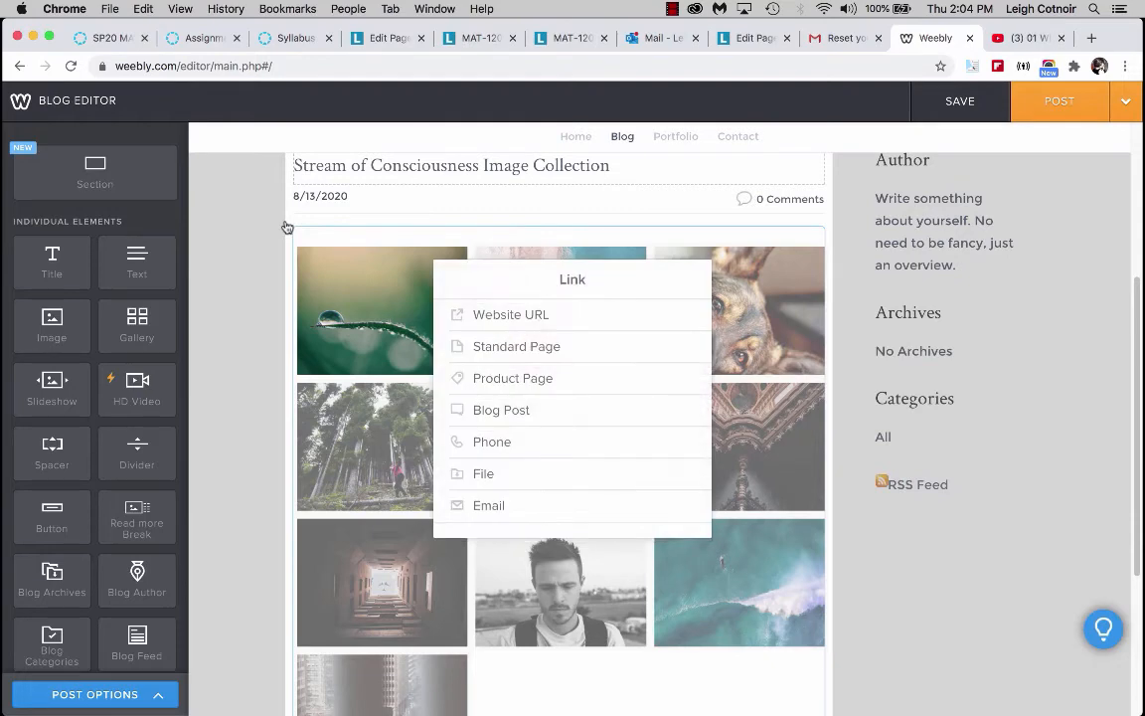
{"action": "left_click", "coordinate": [535, 316]}
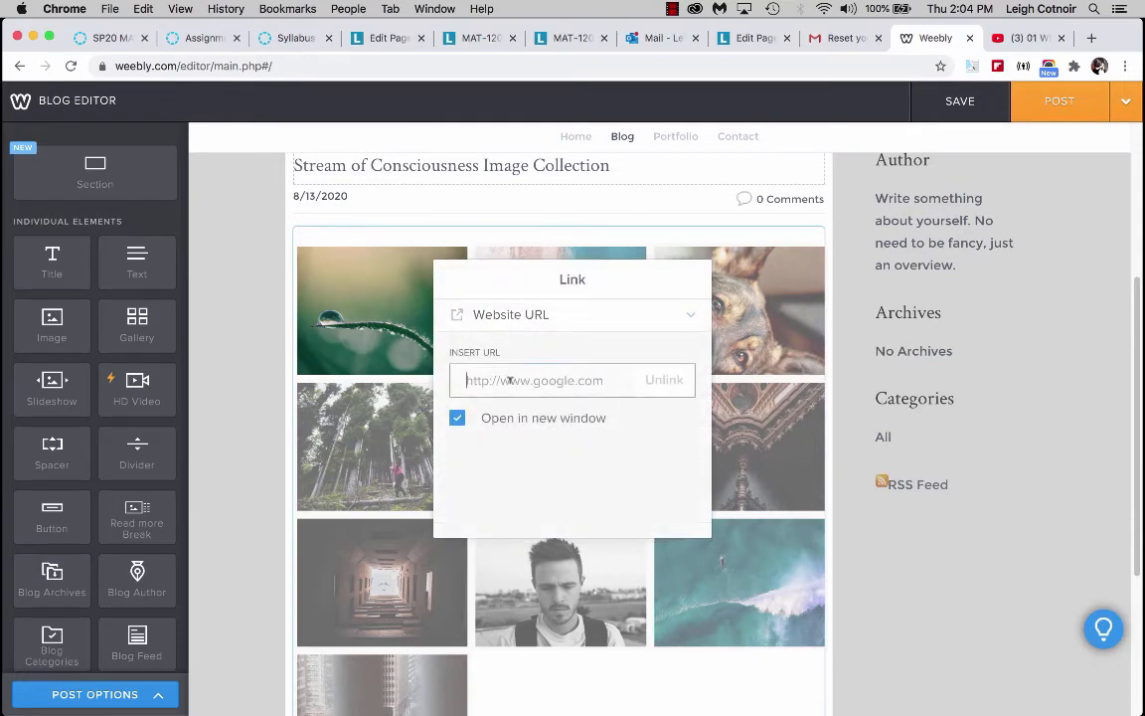
{"action": "key", "text": "super+v"}
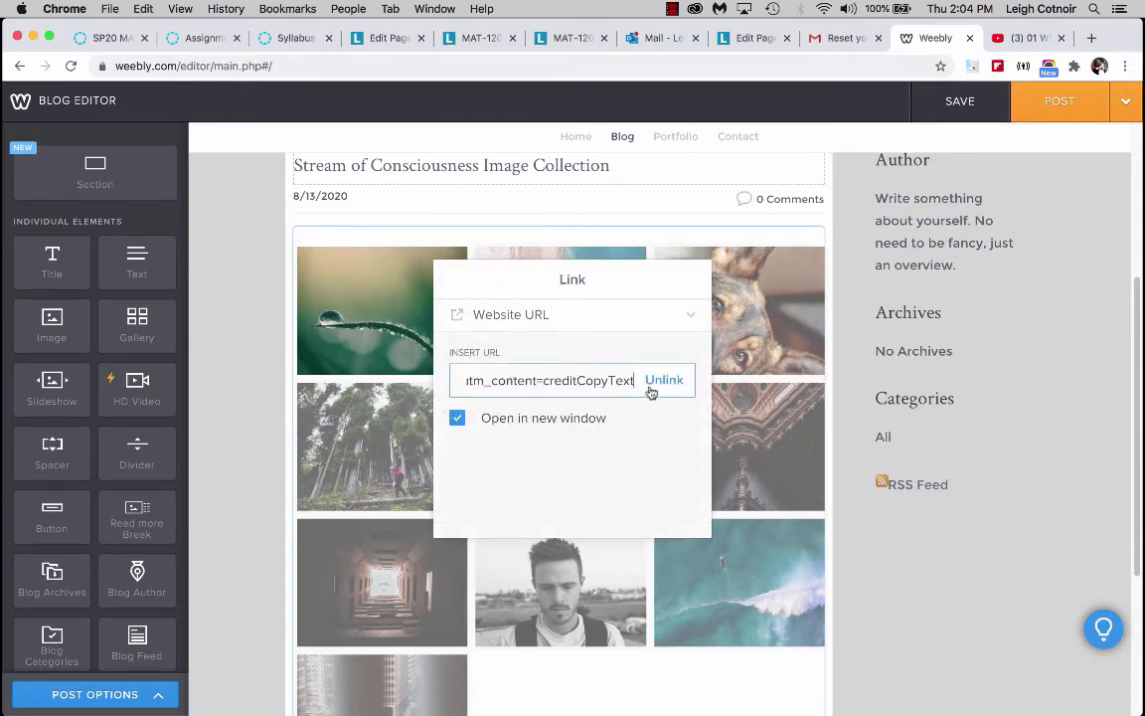
{"action": "left_click", "coordinate": [385, 275]}
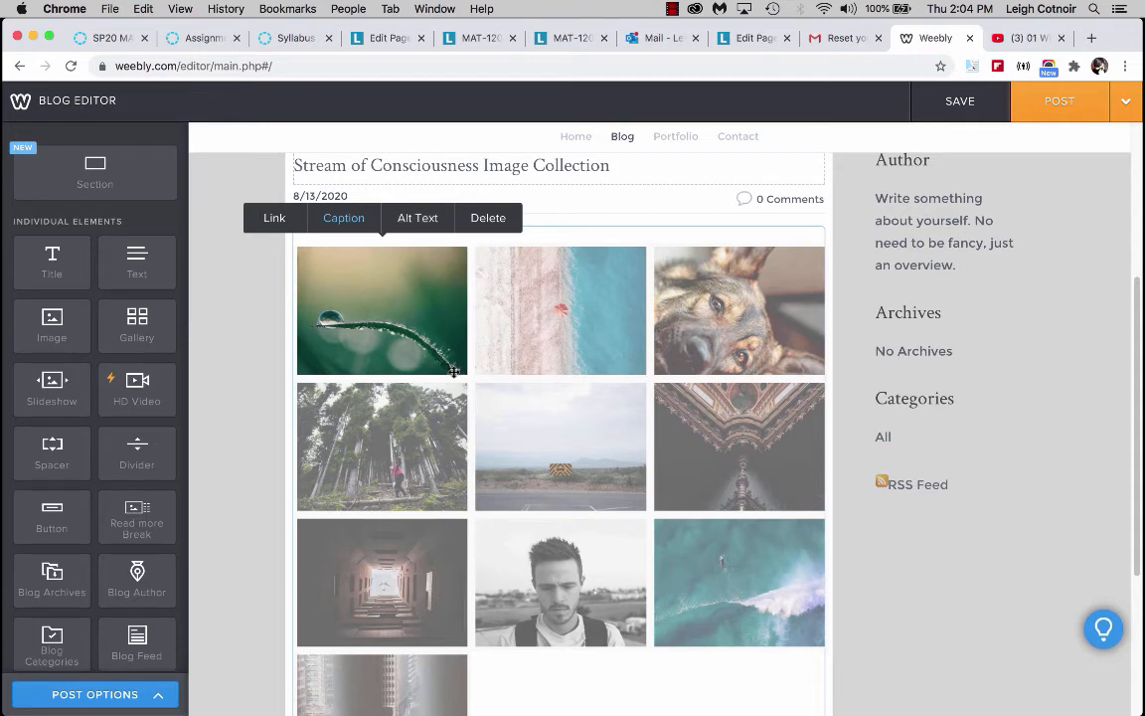
Set the first gallery image's alt text to leaf with water droplet.
{"action": "left_click", "coordinate": [424, 229]}
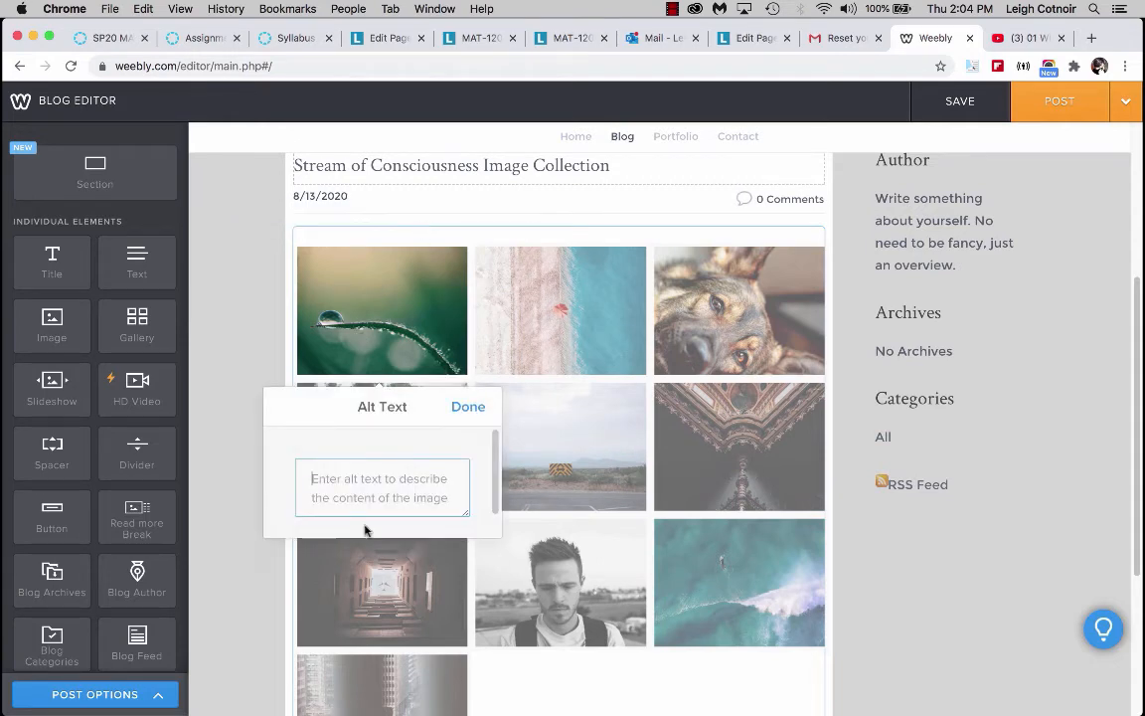
{"action": "type", "text": "leaf with"}
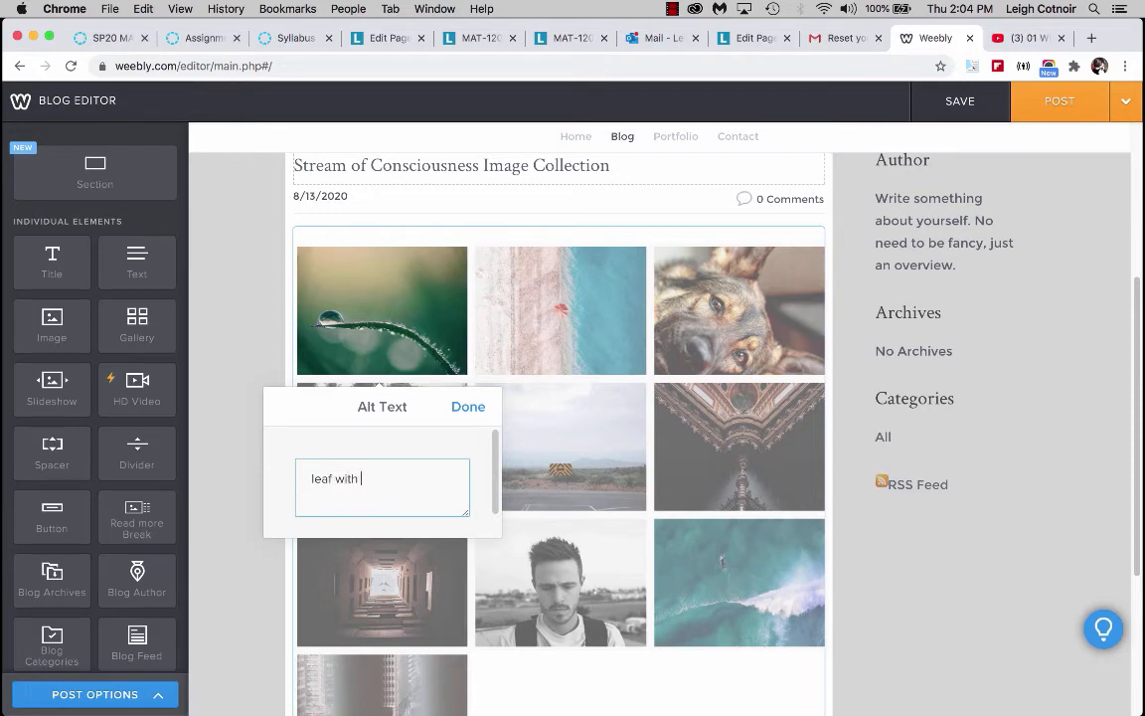
{"action": "type", "text": " water droplet"}
{"action": "left_click", "coordinate": [463, 407]}
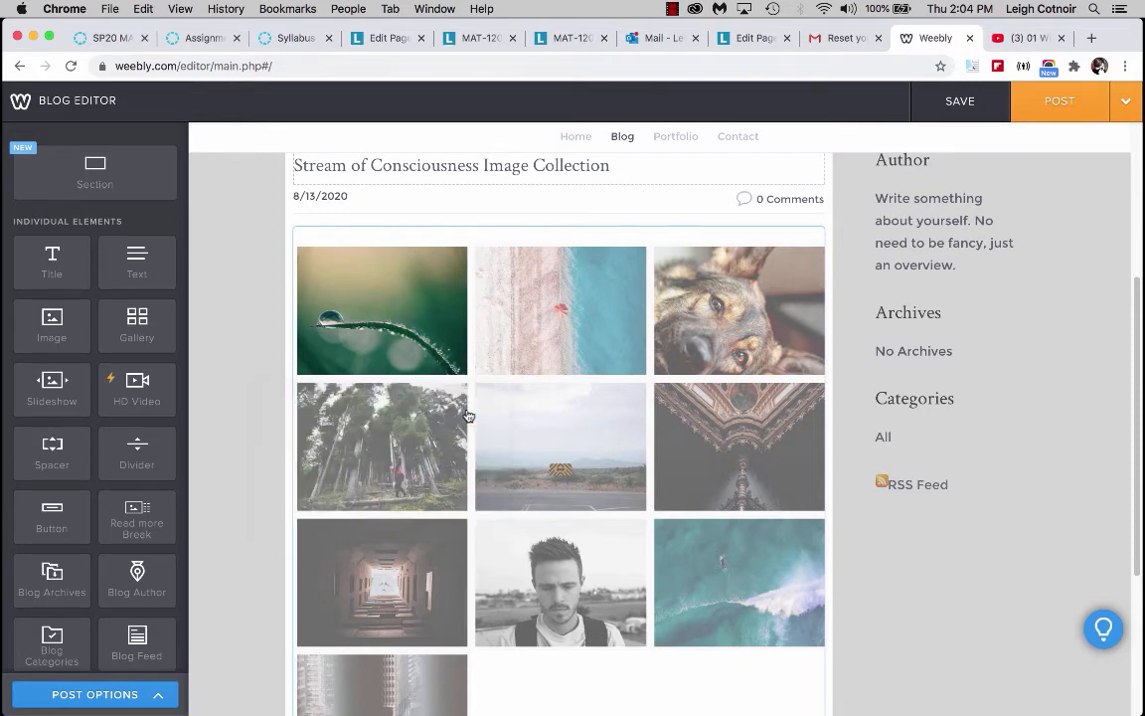
{"action": "left_click", "coordinate": [334, 306]}
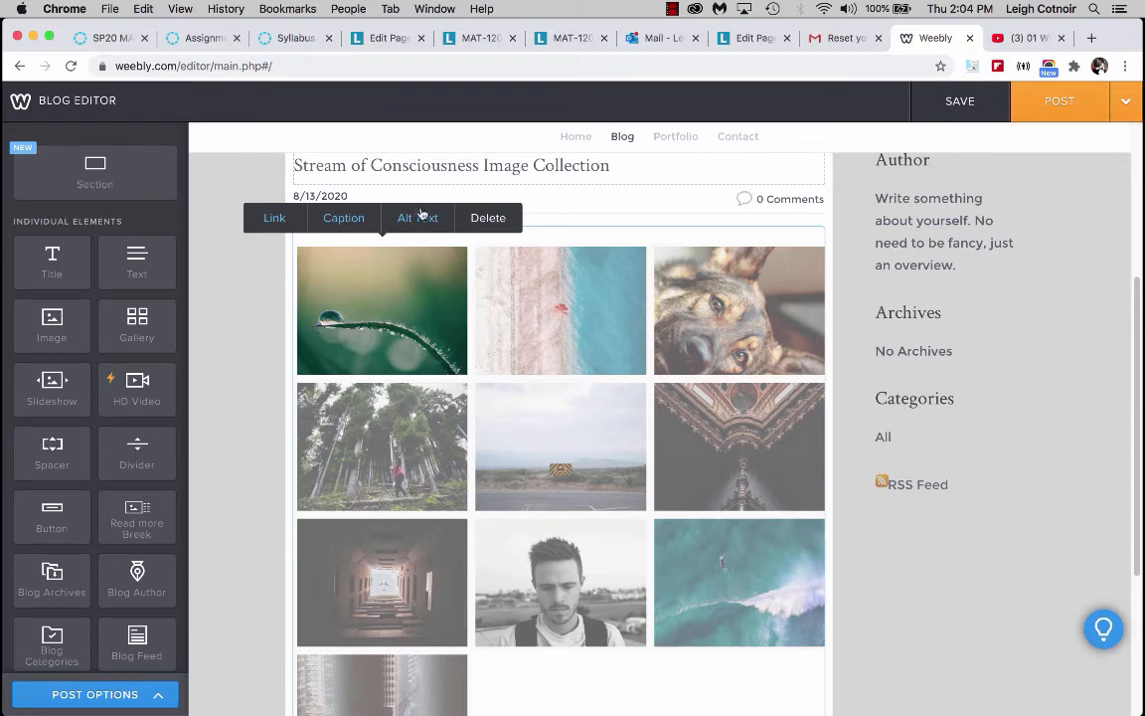
{"action": "left_click", "coordinate": [563, 683]}
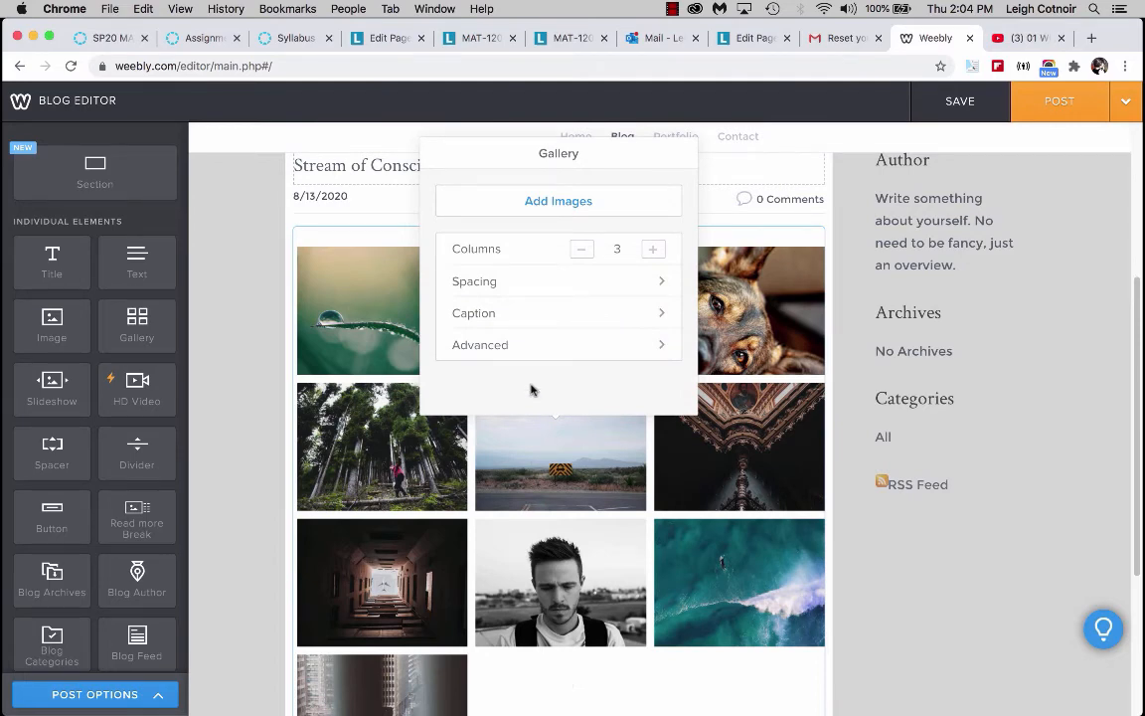
{"action": "left_click", "coordinate": [354, 323]}
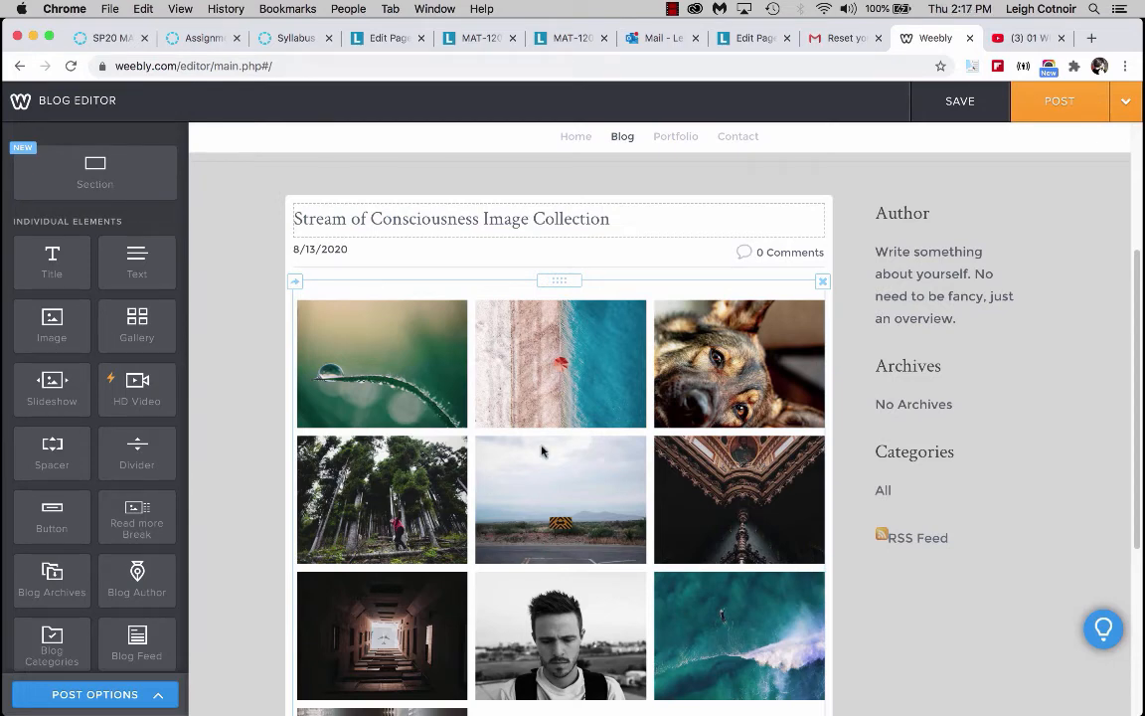
Add a text element above the gallery reading Inspired by "Doubt".
{"action": "scroll", "coordinate": [517, 649], "scroll_direction": "down", "scroll_amount": 4}
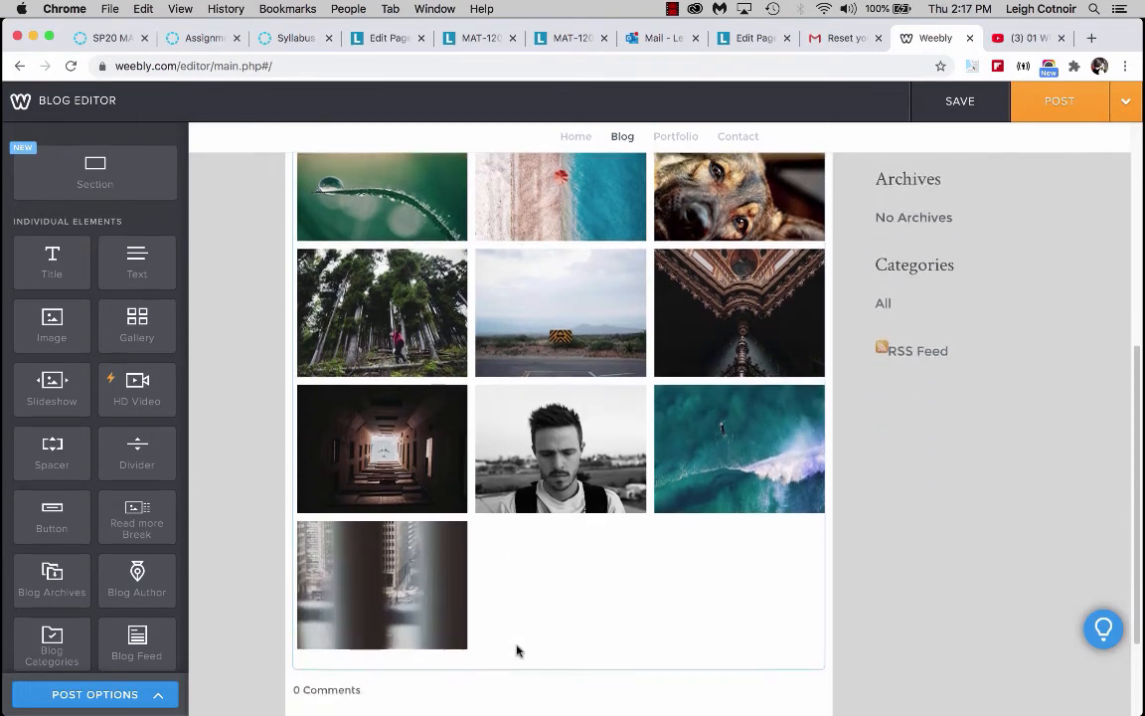
{"action": "scroll", "coordinate": [517, 649], "scroll_direction": "down", "scroll_amount": 2}
{"action": "scroll", "coordinate": [517, 650], "scroll_direction": "up", "scroll_amount": 9}
{"action": "scroll", "coordinate": [517, 649], "scroll_direction": "down", "scroll_amount": 2}
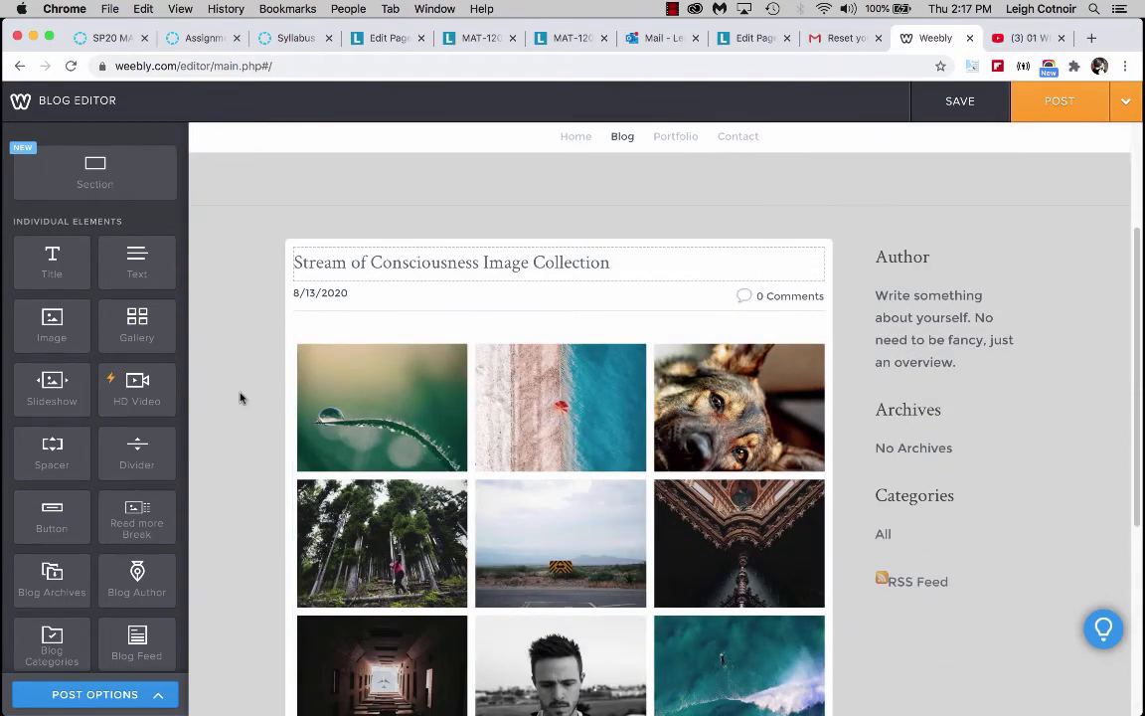
{"action": "left_click_drag", "start_coordinate": [44, 260], "coordinate": [357, 315]}
{"action": "left_click", "coordinate": [340, 332]}
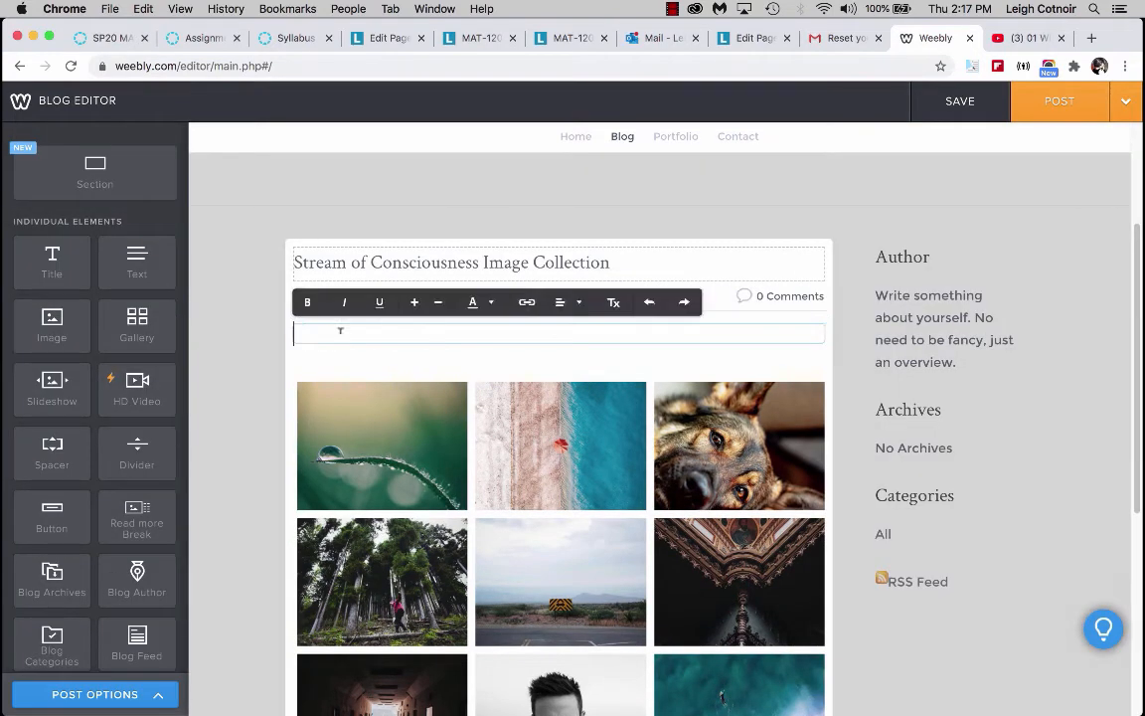
{"action": "type", "text": "Inspired by "}
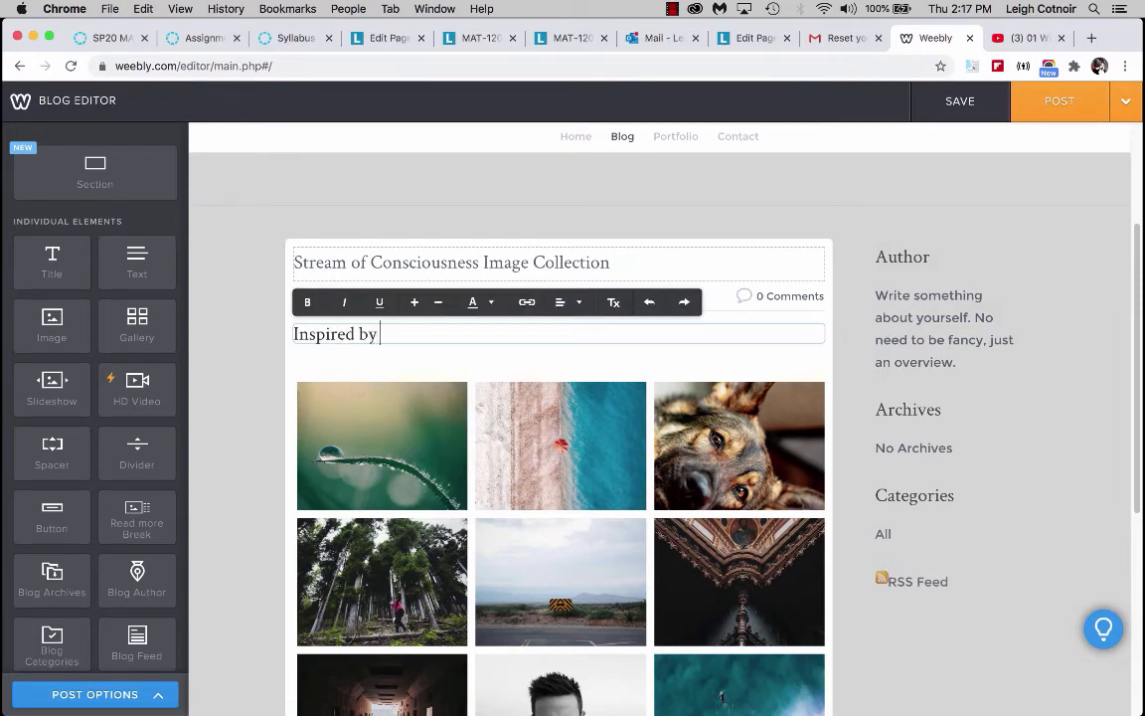
{"action": "type", "text": "\"Doubt\""}
{"action": "left_click", "coordinate": [417, 367]}
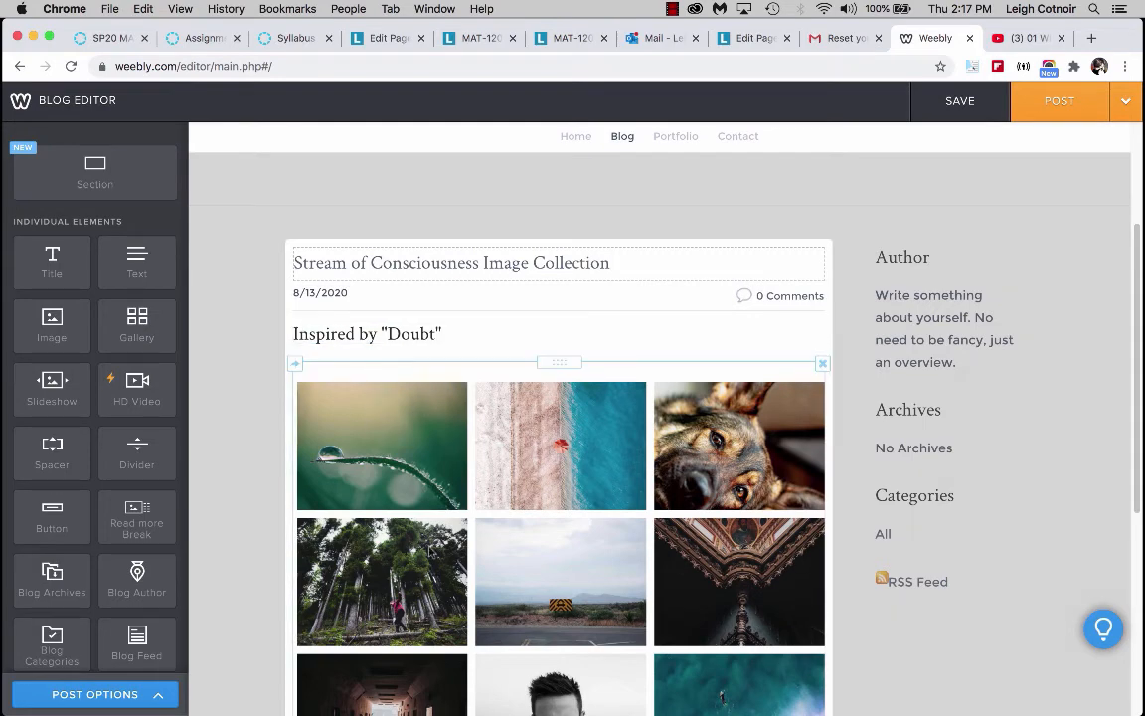
Save the blog post as a draft.
{"action": "scroll", "coordinate": [430, 552], "scroll_direction": "down", "scroll_amount": 3}
{"action": "scroll", "coordinate": [405, 364], "scroll_direction": "up", "scroll_amount": 3}
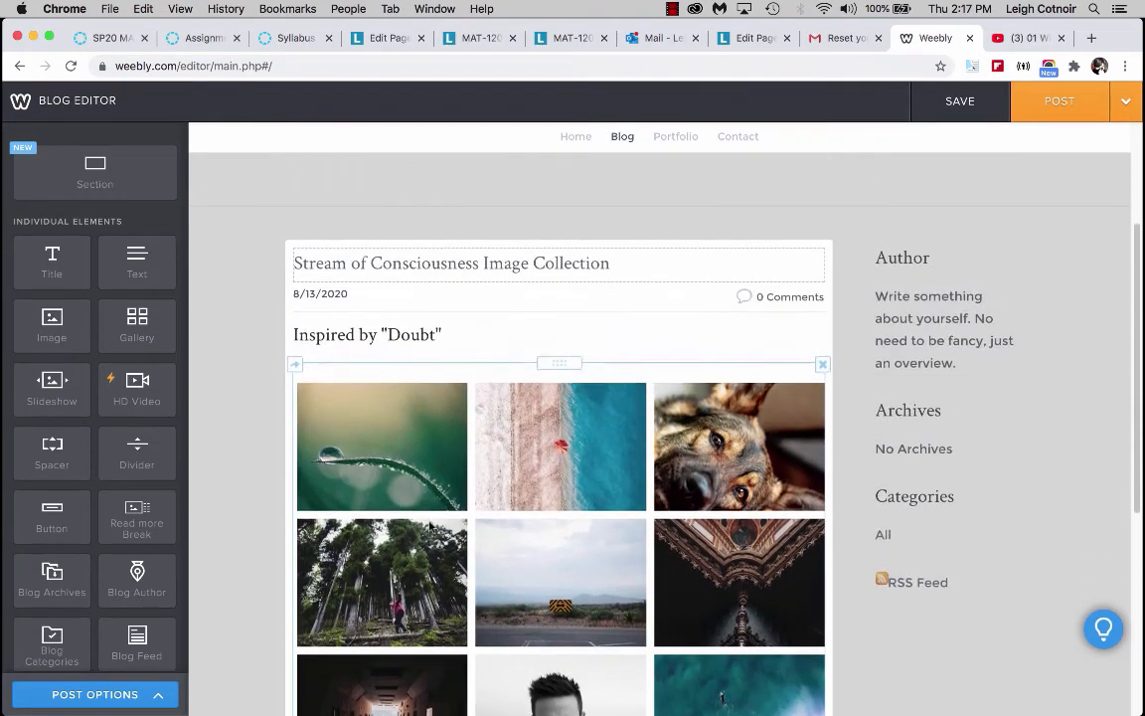
{"action": "scroll", "coordinate": [517, 671], "scroll_direction": "down", "scroll_amount": 4}
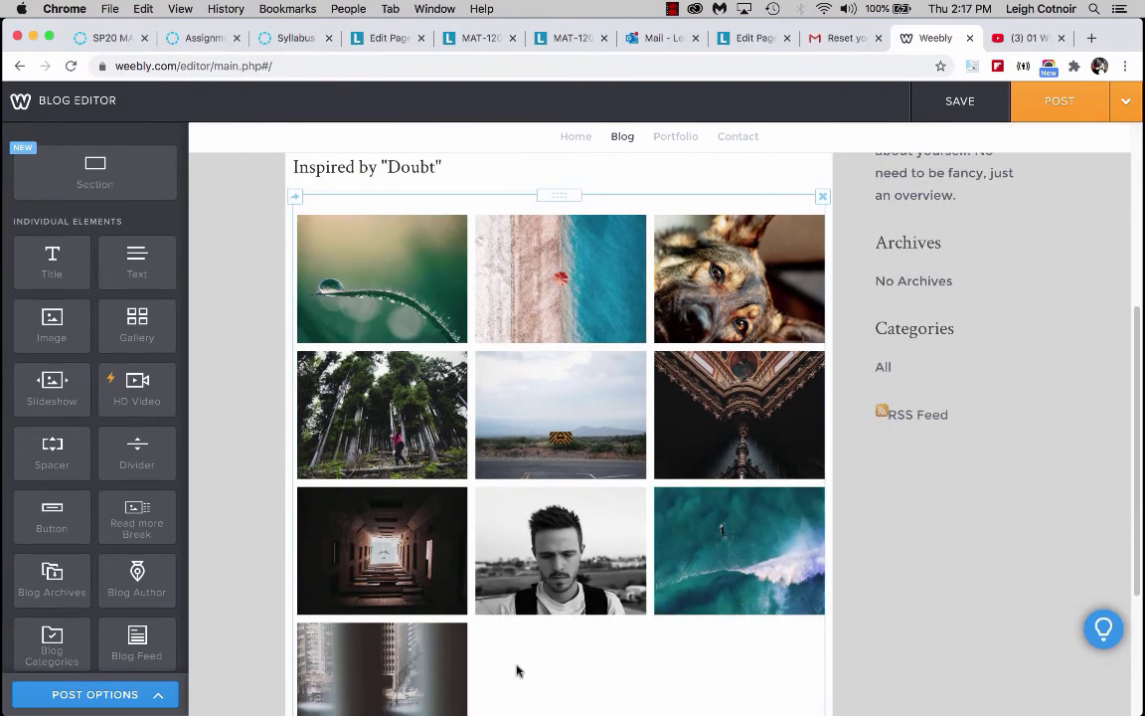
{"action": "scroll", "coordinate": [517, 671], "scroll_direction": "up", "scroll_amount": 3}
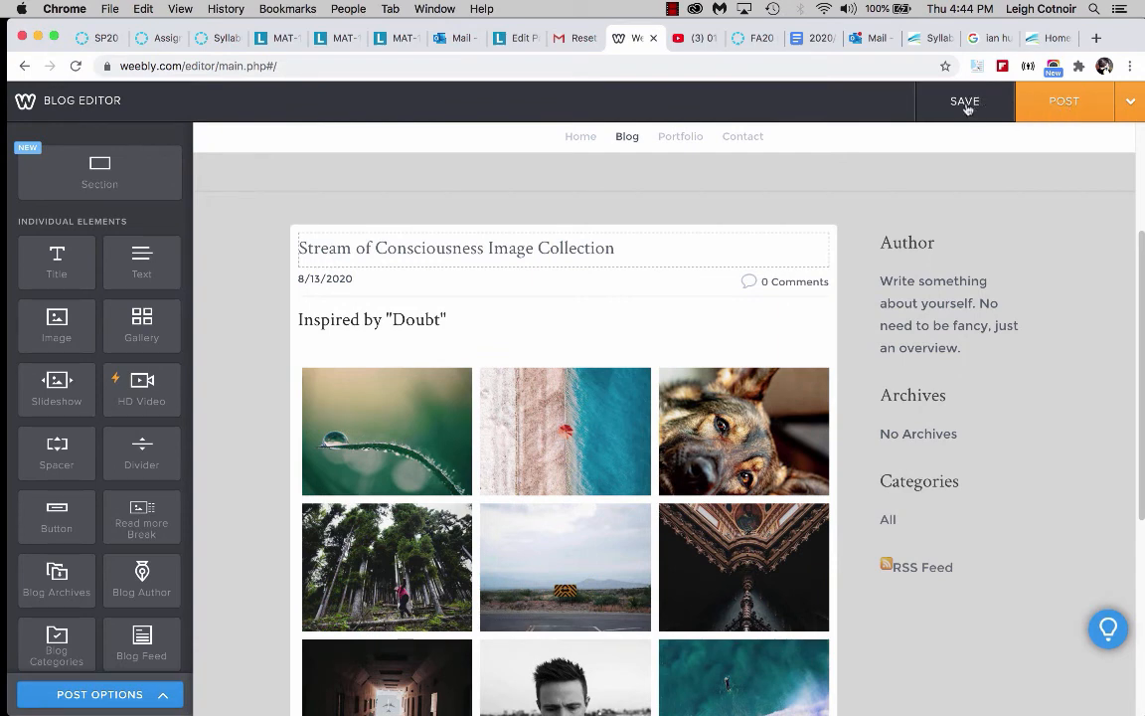
{"action": "left_click", "coordinate": [964, 102]}
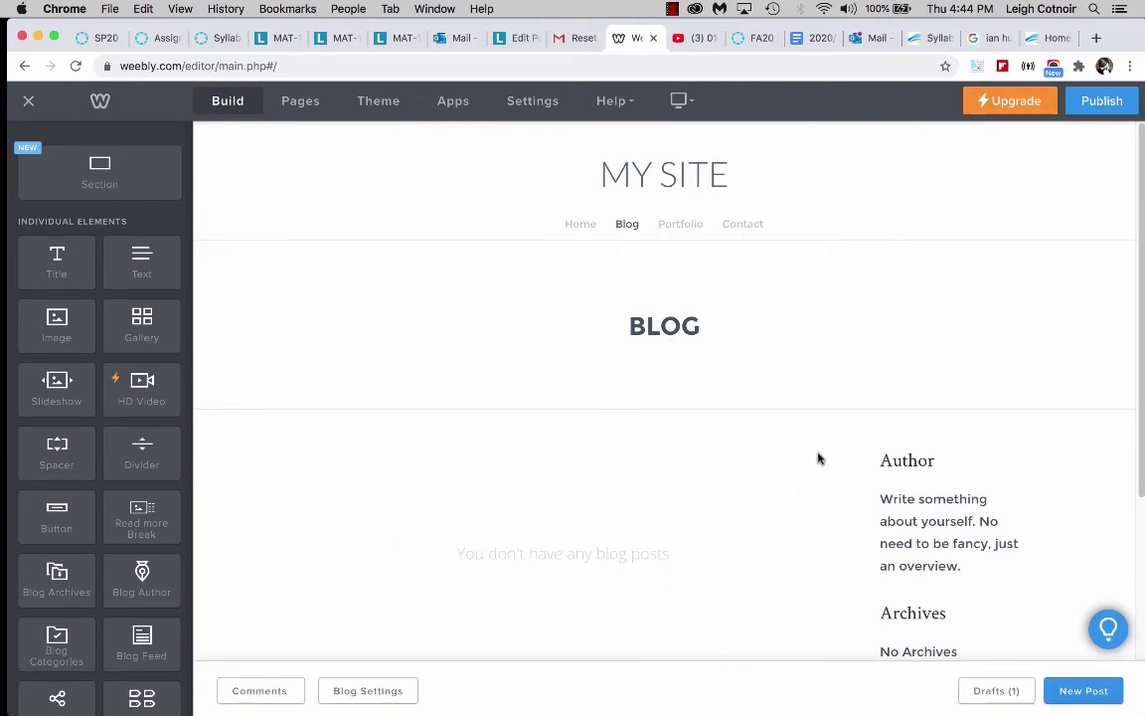
Reopen the Stream of Consciousness Image Collection draft from the drafts list.
{"action": "left_click", "coordinate": [991, 692]}
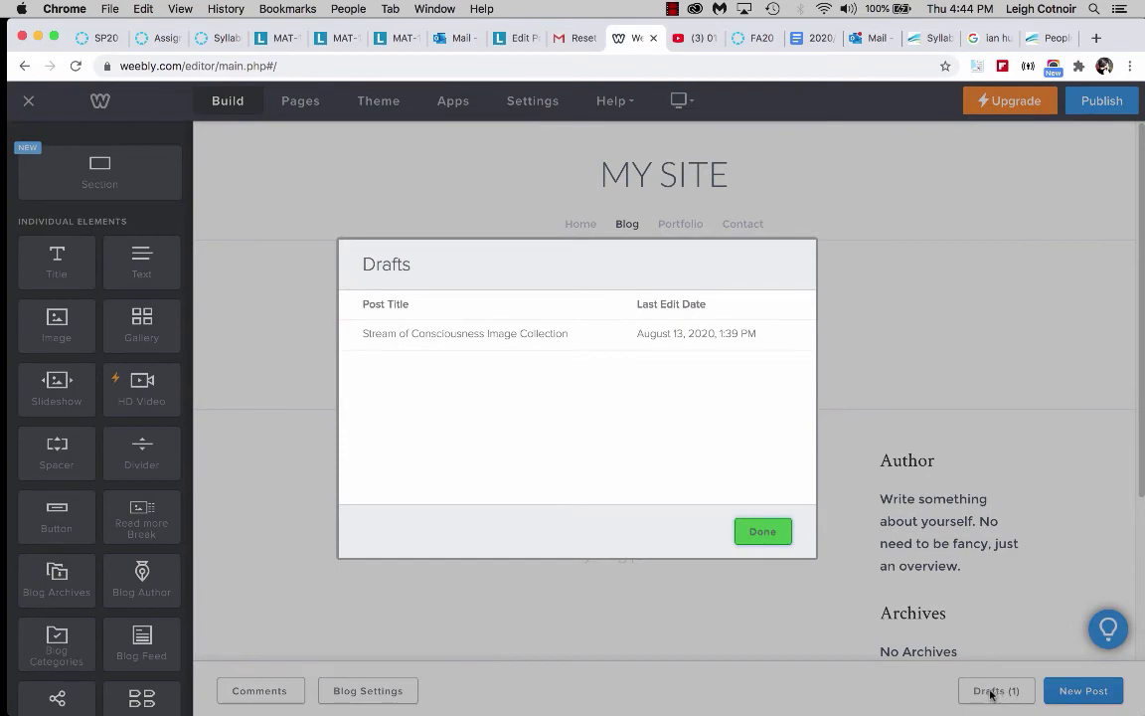
{"action": "left_click", "coordinate": [506, 335]}
{"action": "scroll", "coordinate": [844, 498], "scroll_direction": "down", "scroll_amount": 5}
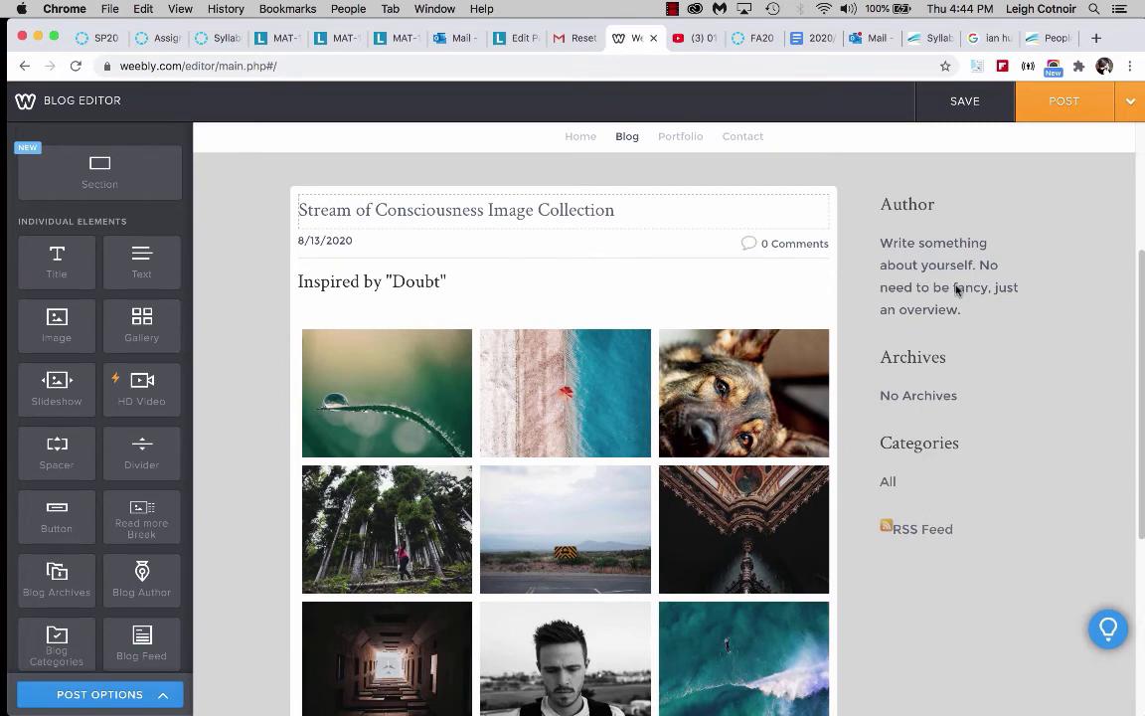
Post the blog entry to the blog page and close the confirmation.
{"action": "left_click", "coordinate": [1138, 105]}
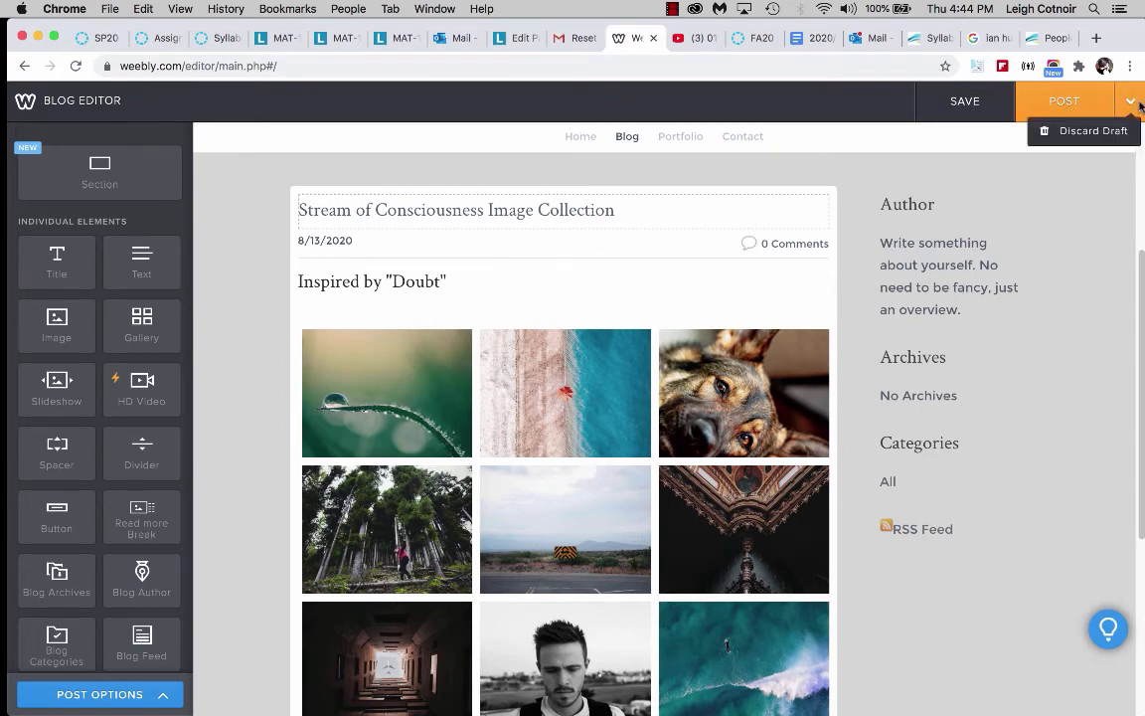
{"action": "left_click", "coordinate": [1072, 100]}
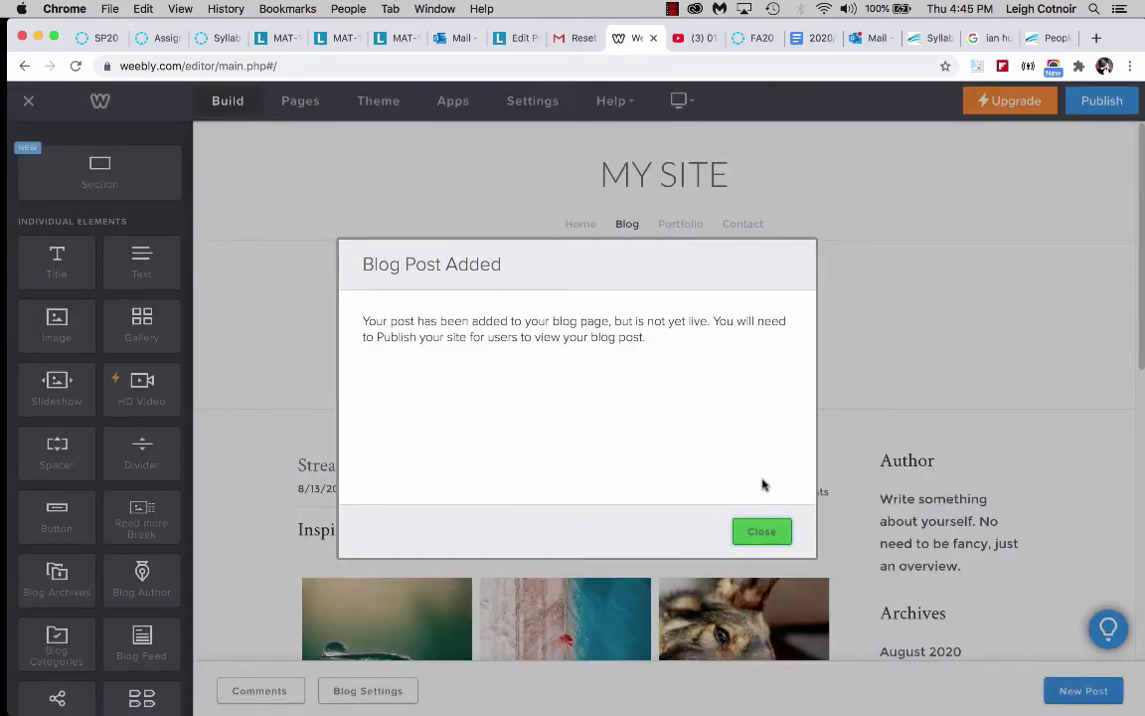
{"action": "left_click", "coordinate": [759, 537]}
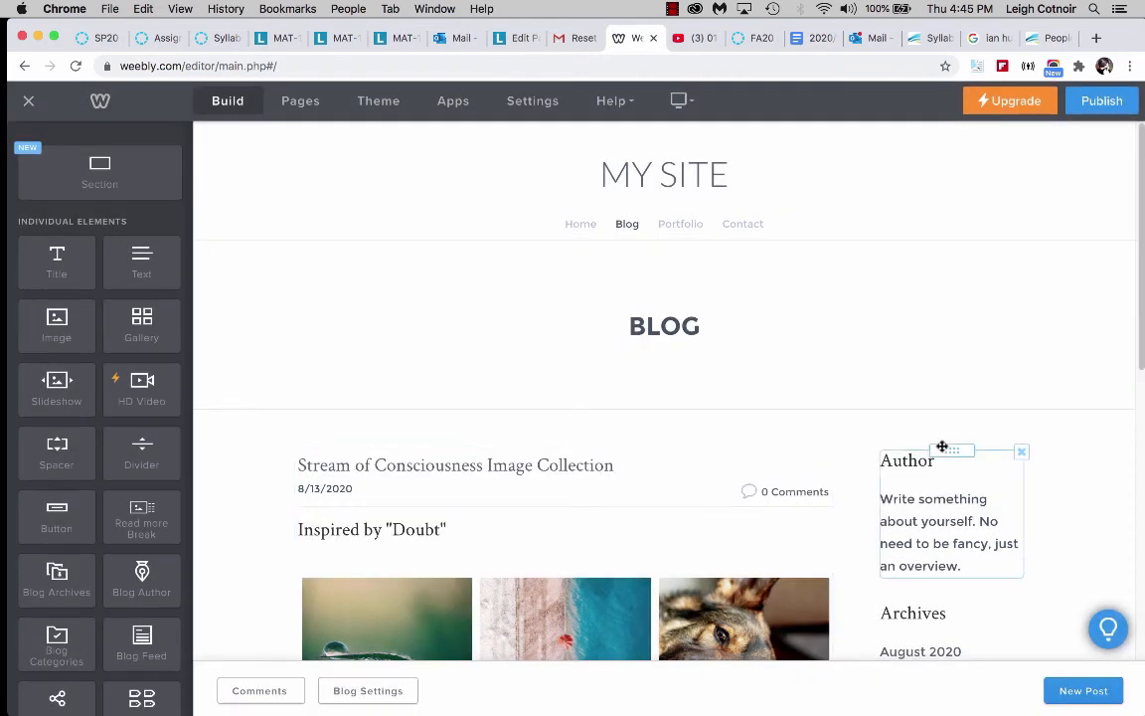
Rename the blog sidebar's author heading to "Digital Sketchbook".
{"action": "scroll", "coordinate": [943, 447], "scroll_direction": "down", "scroll_amount": 2}
{"action": "scroll", "coordinate": [900, 427], "scroll_direction": "down", "scroll_amount": 1}
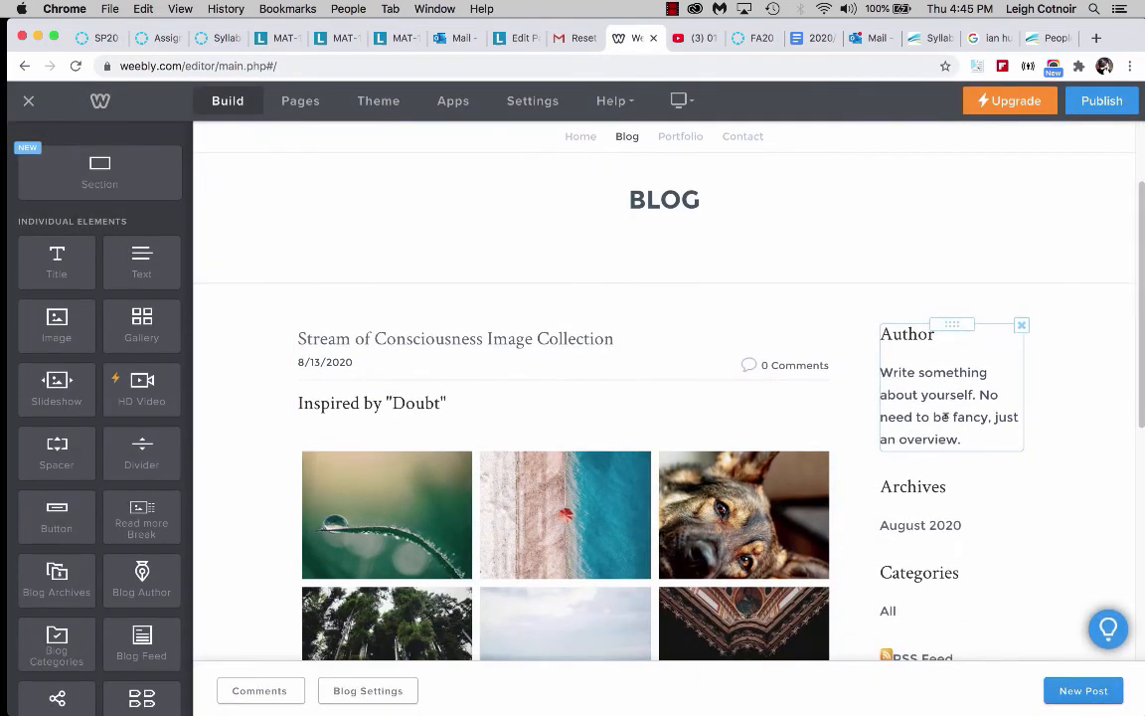
{"action": "left_click", "coordinate": [964, 439]}
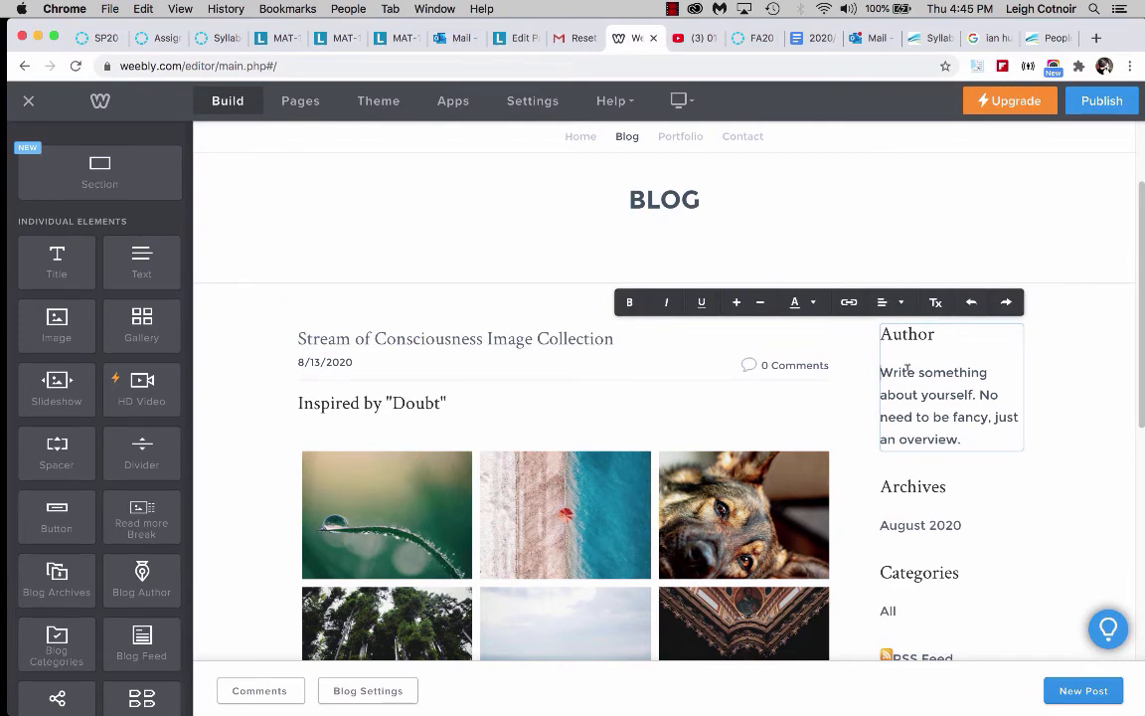
{"action": "double_click", "coordinate": [919, 334]}
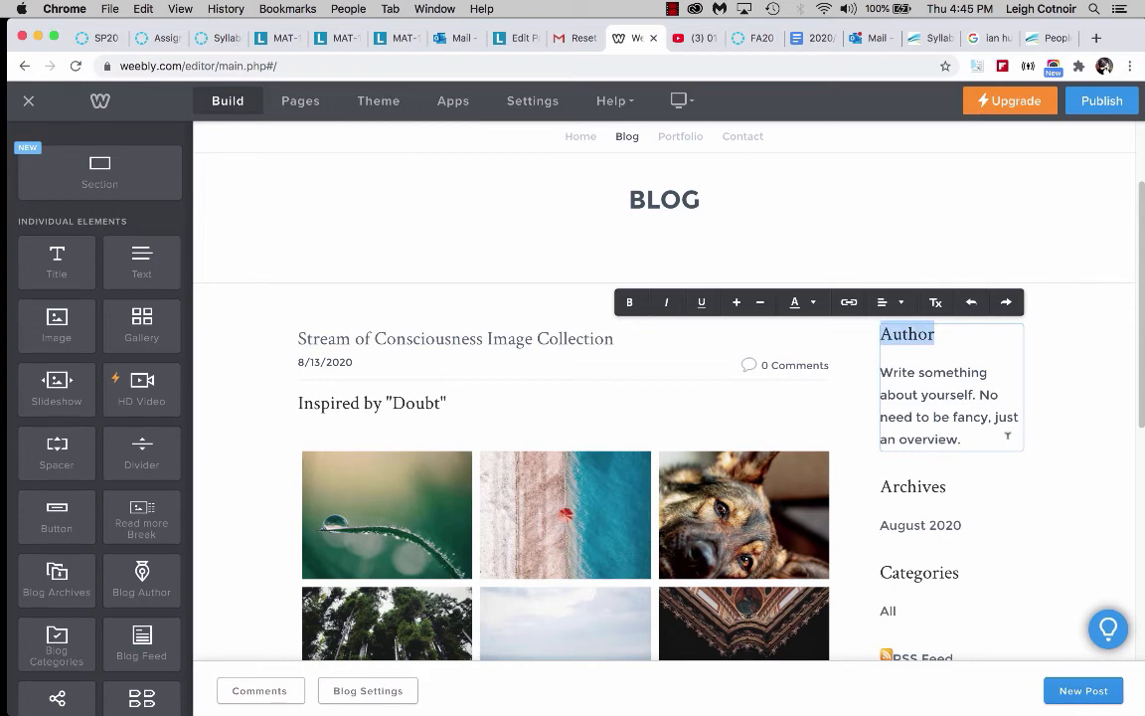
{"action": "left_click_drag", "start_coordinate": [884, 370], "coordinate": [999, 455]}
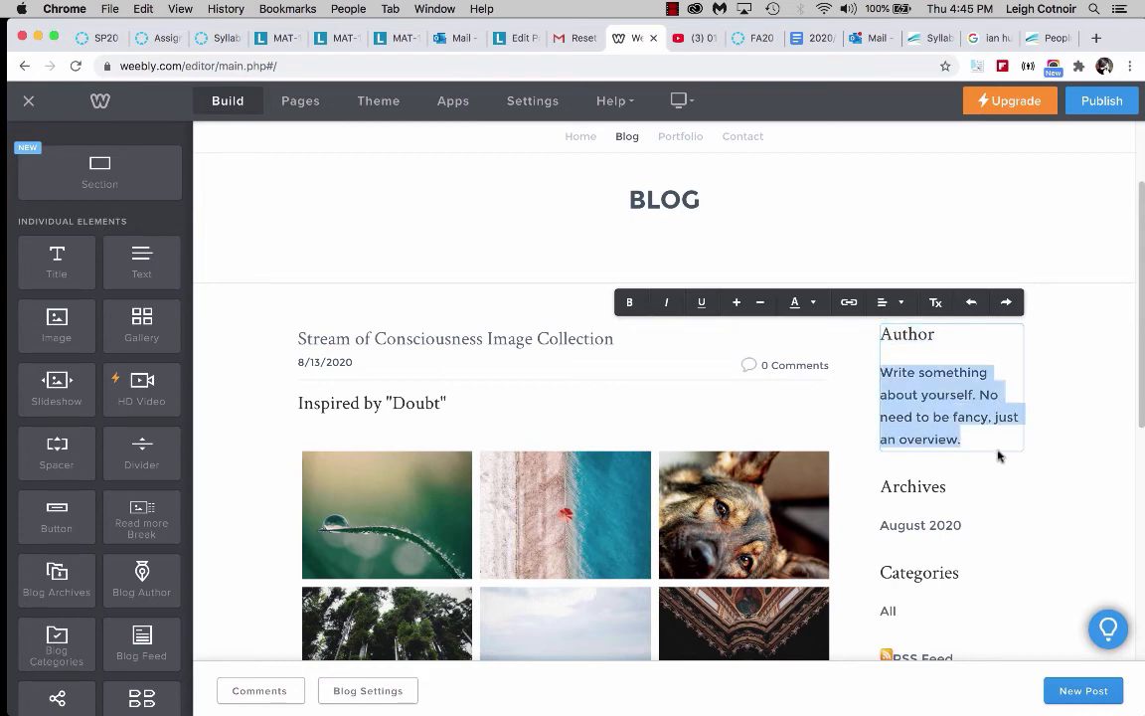
{"action": "double_click", "coordinate": [903, 333]}
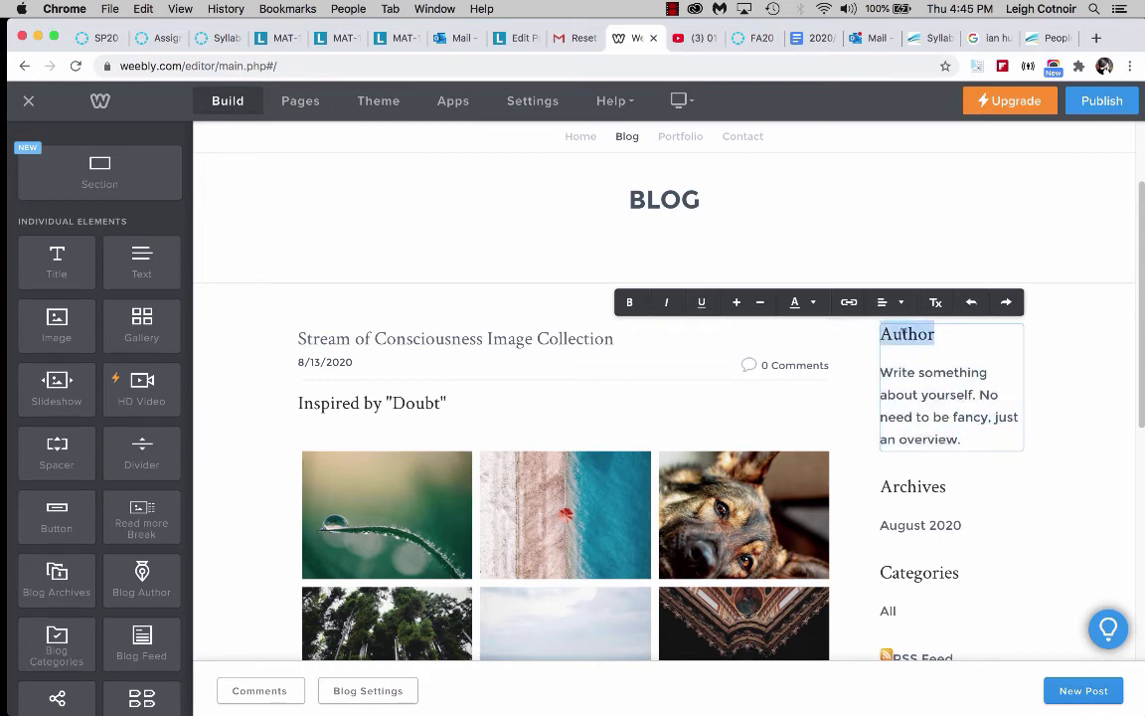
{"action": "type", "text": "Digit"}
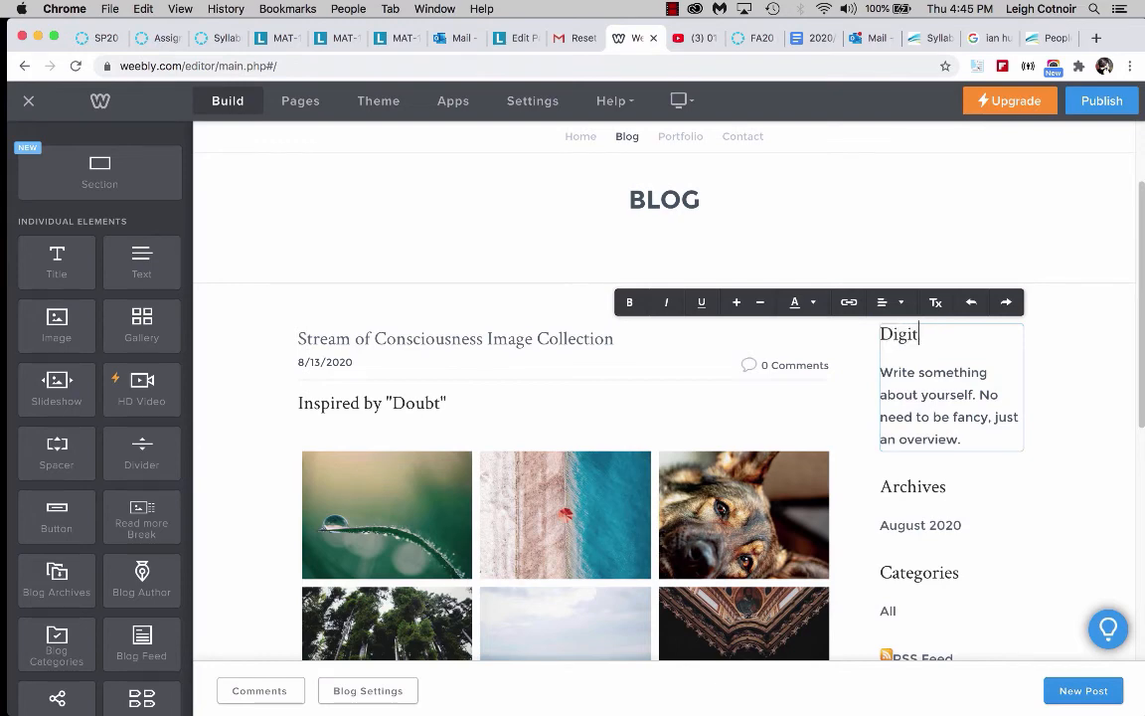
{"action": "type", "text": "al Sketchb"}
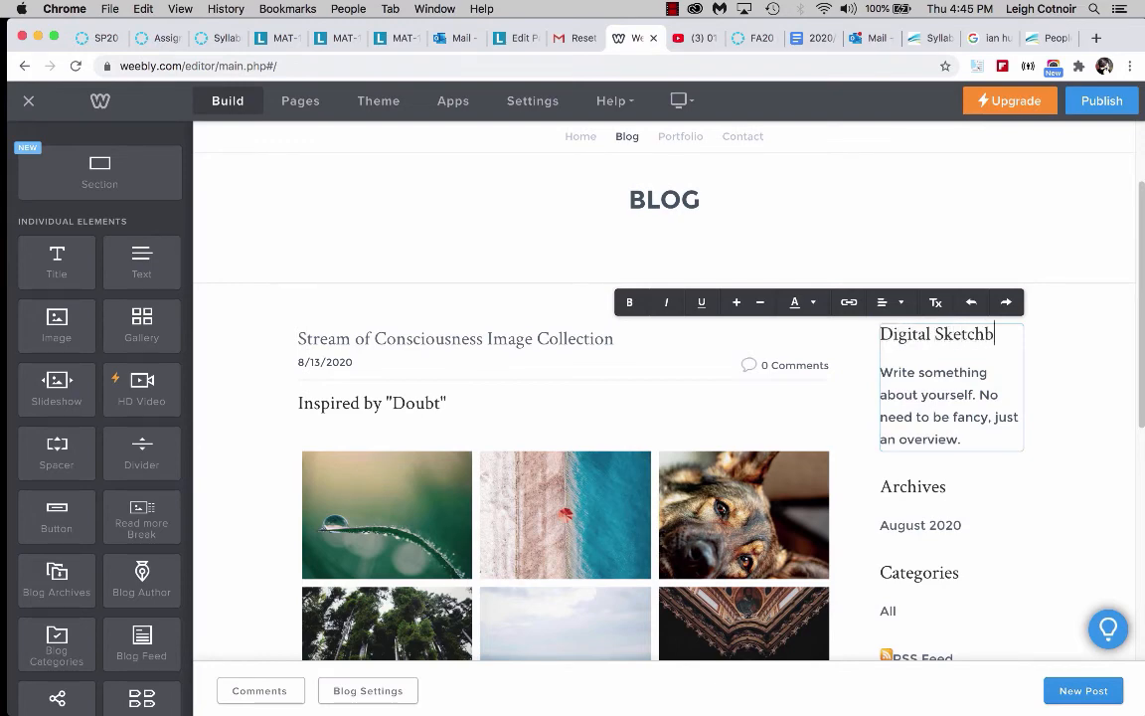
{"action": "type", "text": "ook"}
Replace the author description with "This is an interactive record of my project research.".
{"action": "left_click_drag", "start_coordinate": [880, 371], "coordinate": [971, 439]}
{"action": "type", "text": "This is an interactive"}
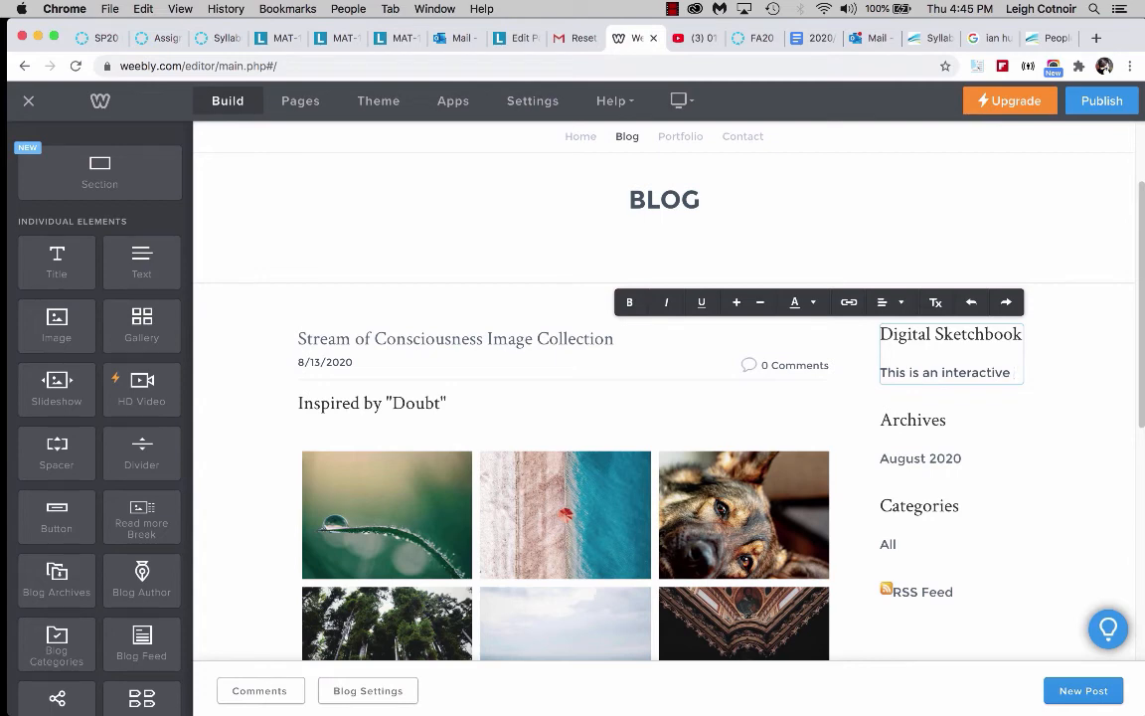
{"action": "type", "text": " record o"}
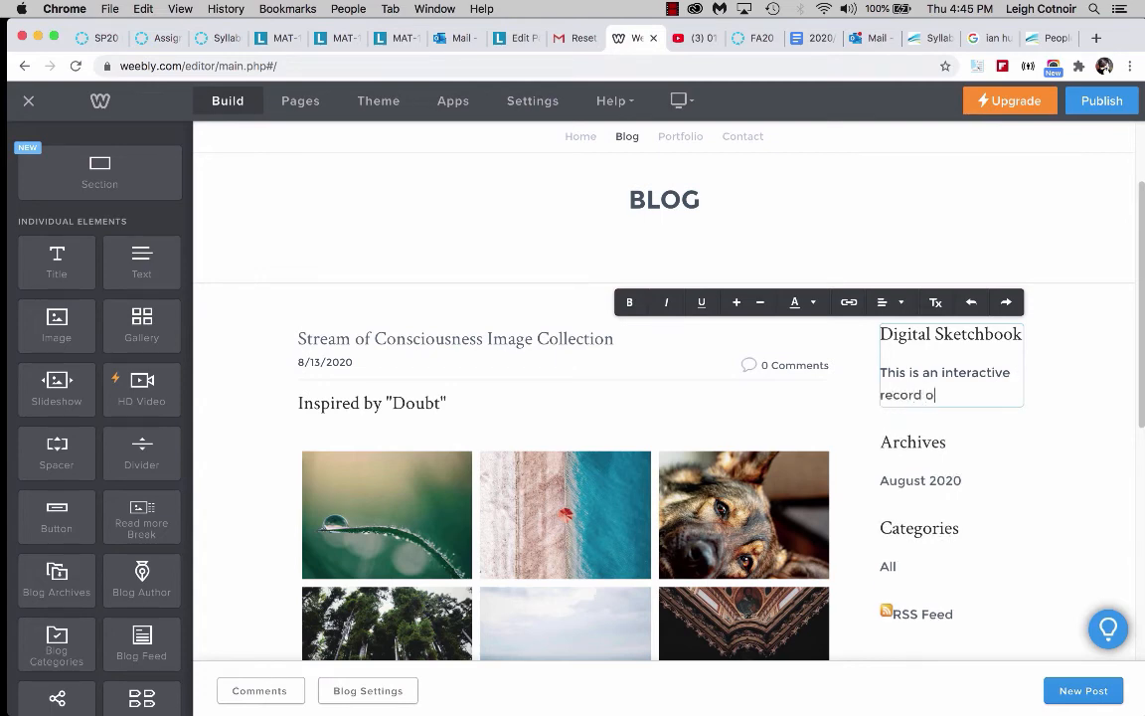
{"action": "type", "text": "f my project research."}
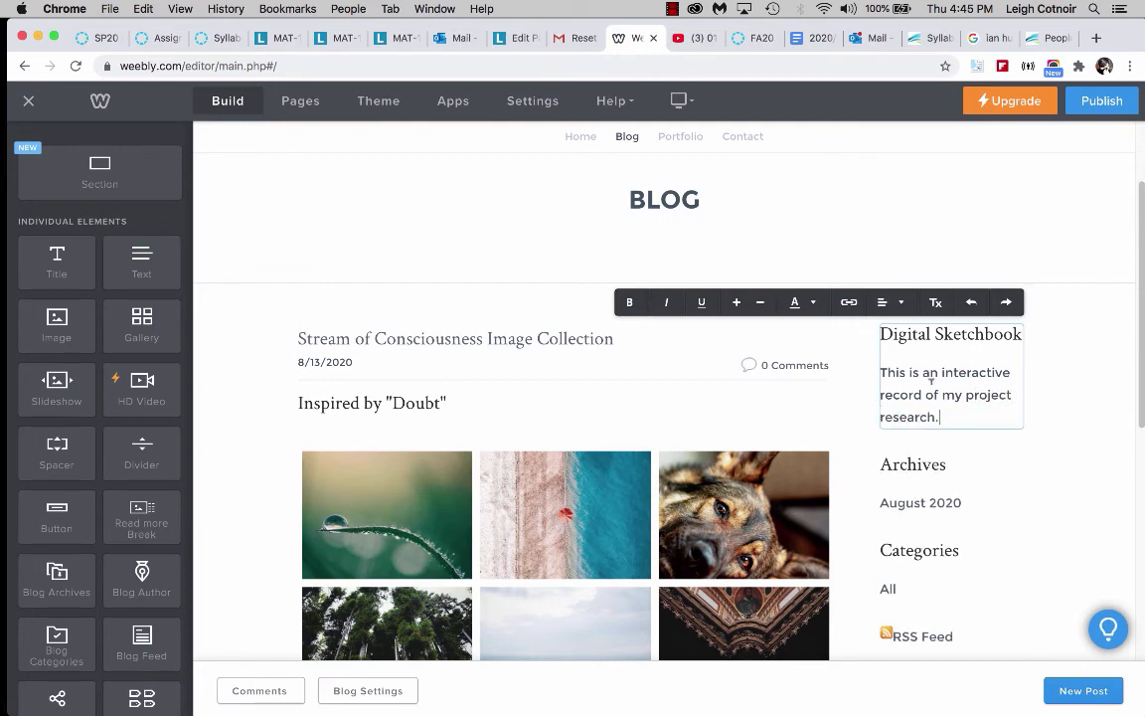
{"action": "left_click", "coordinate": [999, 453]}
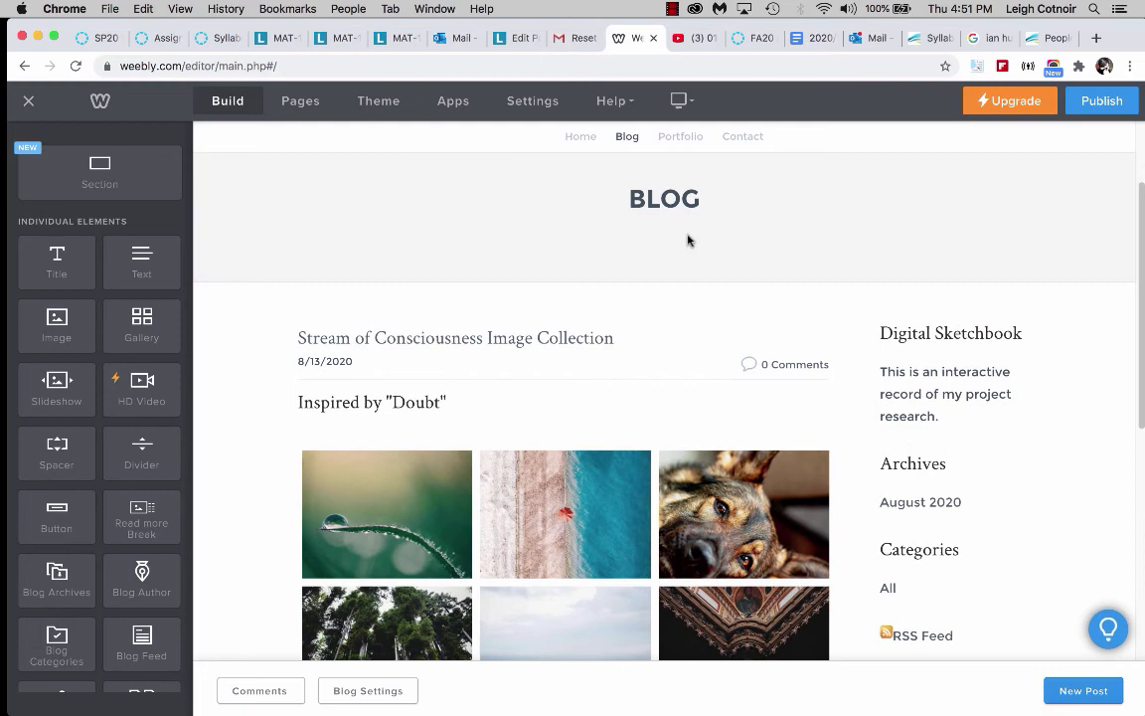
Change the site title in the header to "JANE DOE".
{"action": "scroll", "coordinate": [686, 238], "scroll_direction": "up", "scroll_amount": 3}
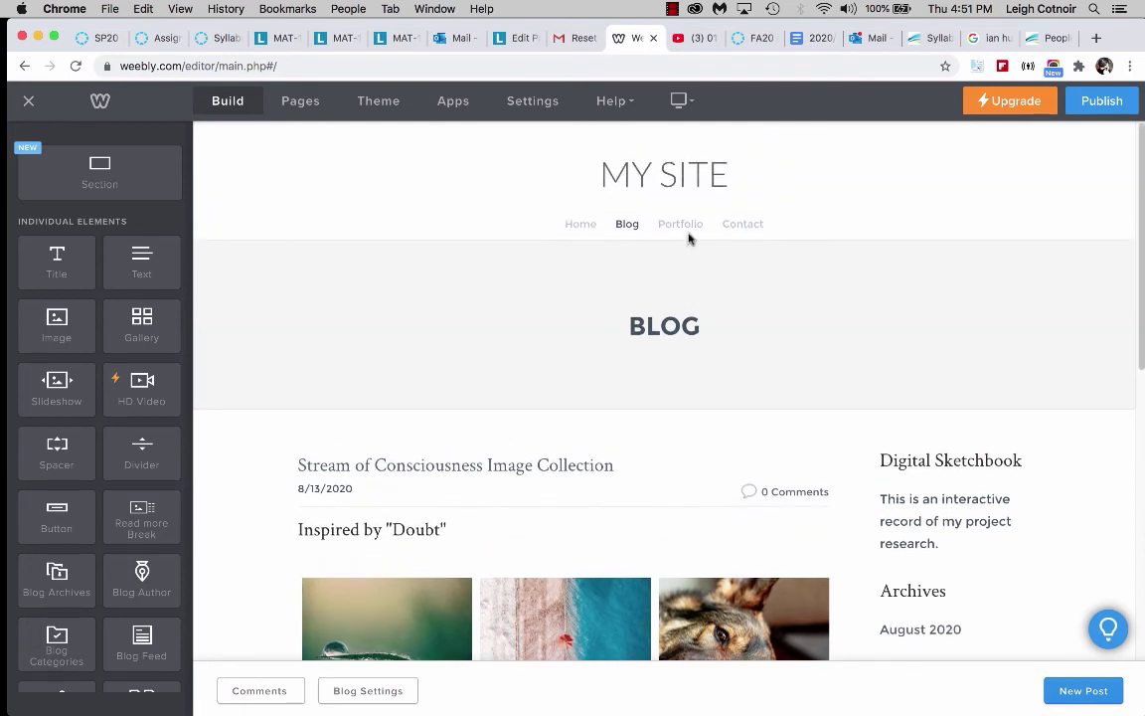
{"action": "left_click", "coordinate": [636, 323]}
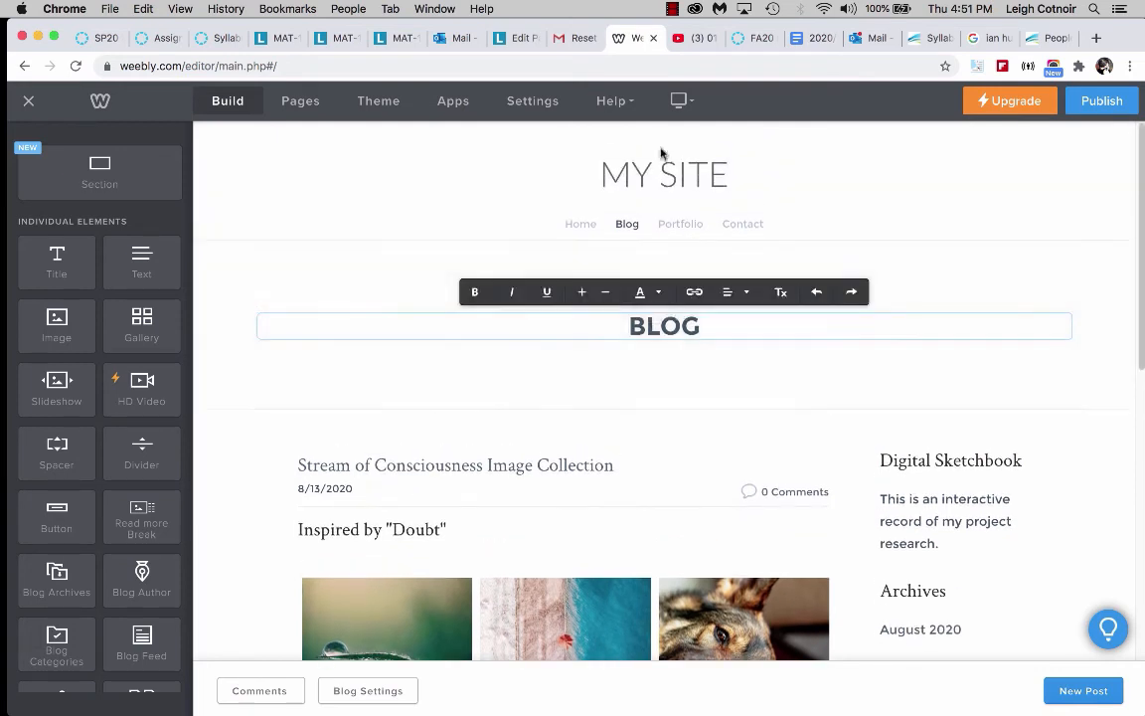
{"action": "left_click", "coordinate": [628, 169]}
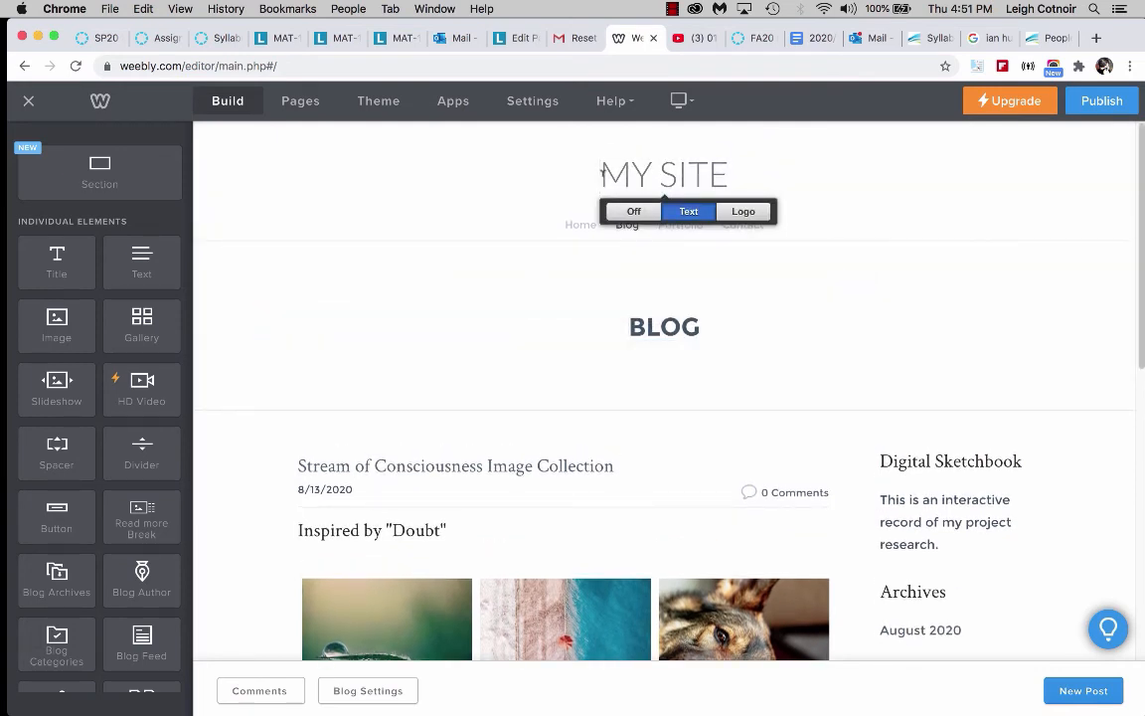
{"action": "left_click_drag", "start_coordinate": [601, 174], "coordinate": [850, 187]}
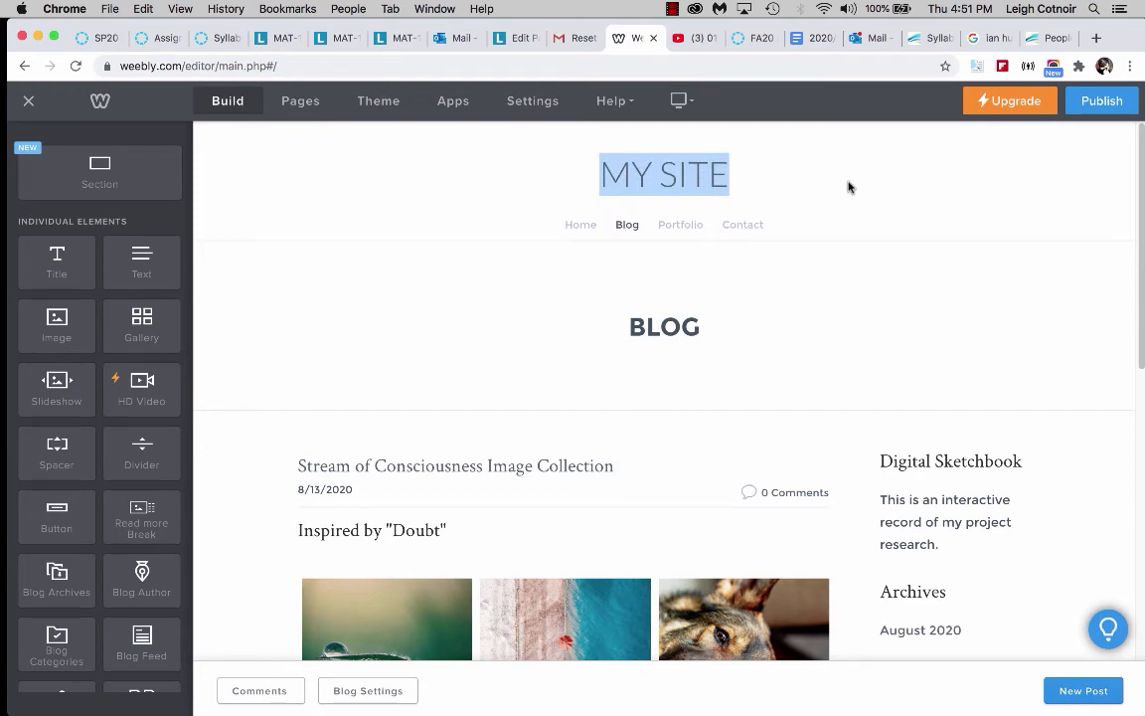
{"action": "type", "text": "JANE"}
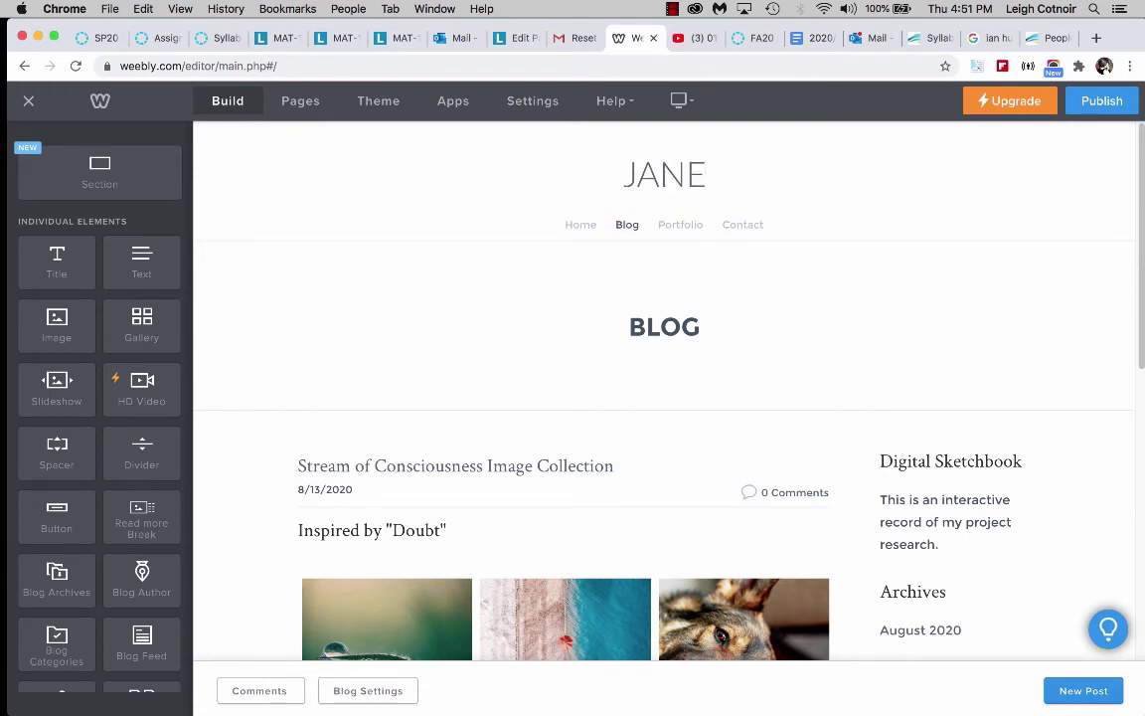
{"action": "type", "text": " DOE"}
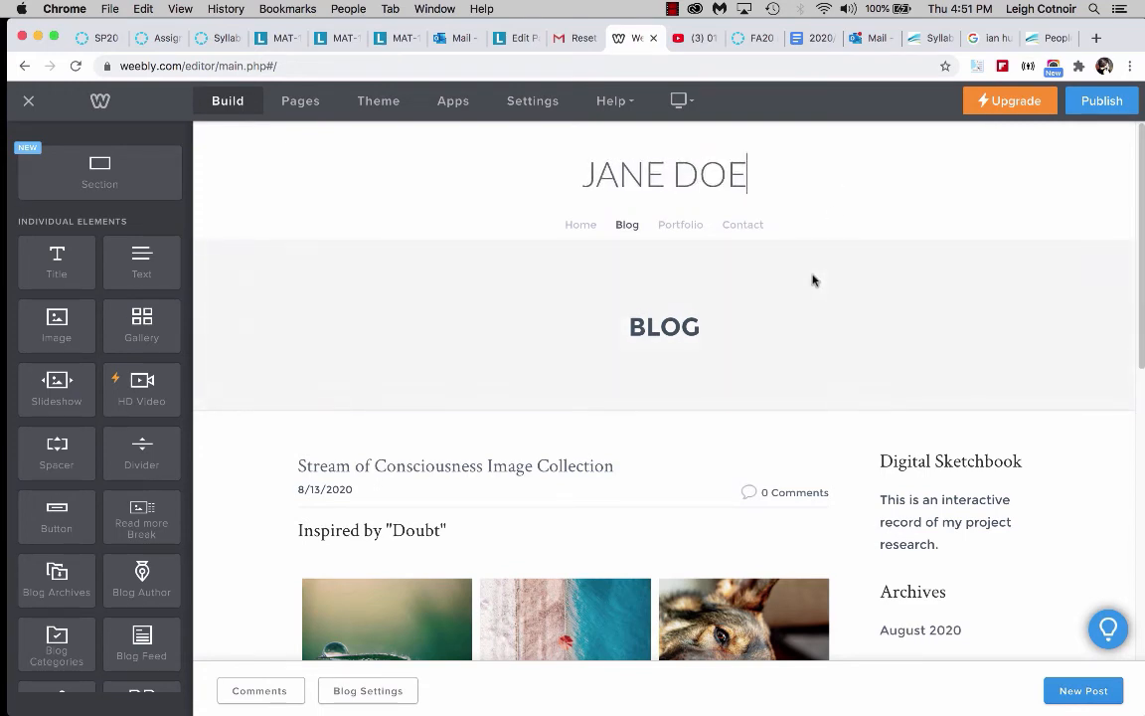
On the Home page, replace the name line of the banner heading with "Jane Doe".
{"action": "left_click", "coordinate": [577, 225]}
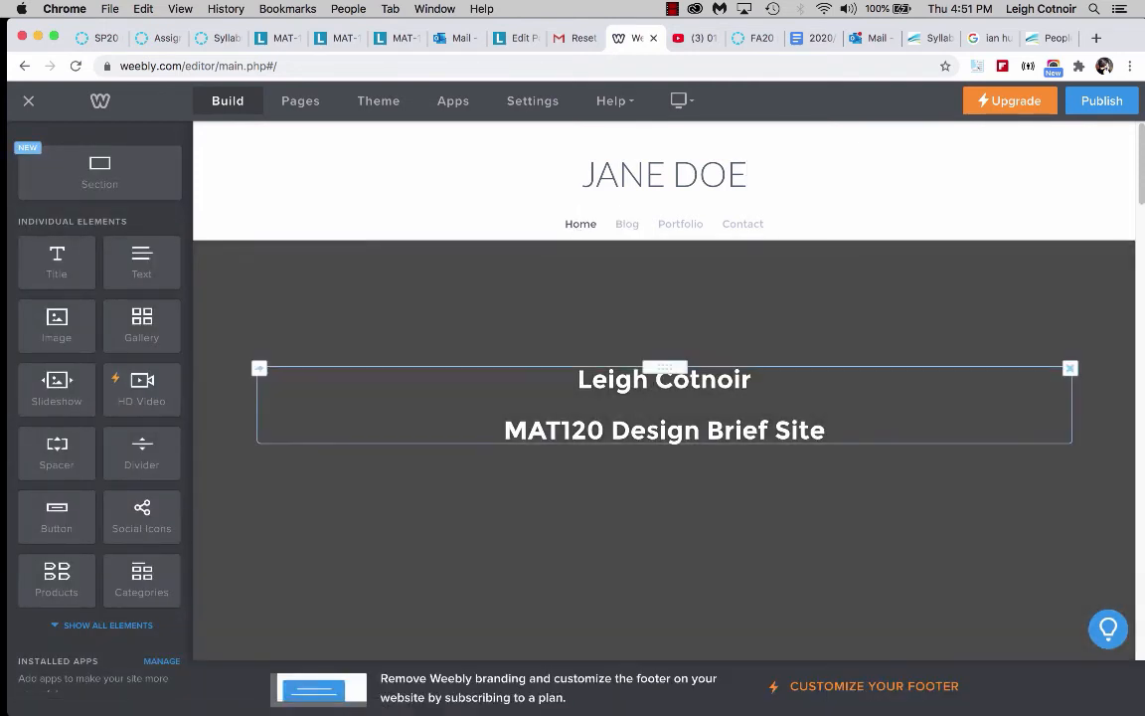
{"action": "triple_click", "coordinate": [653, 382]}
{"action": "type", "text": "Jane Doe"}
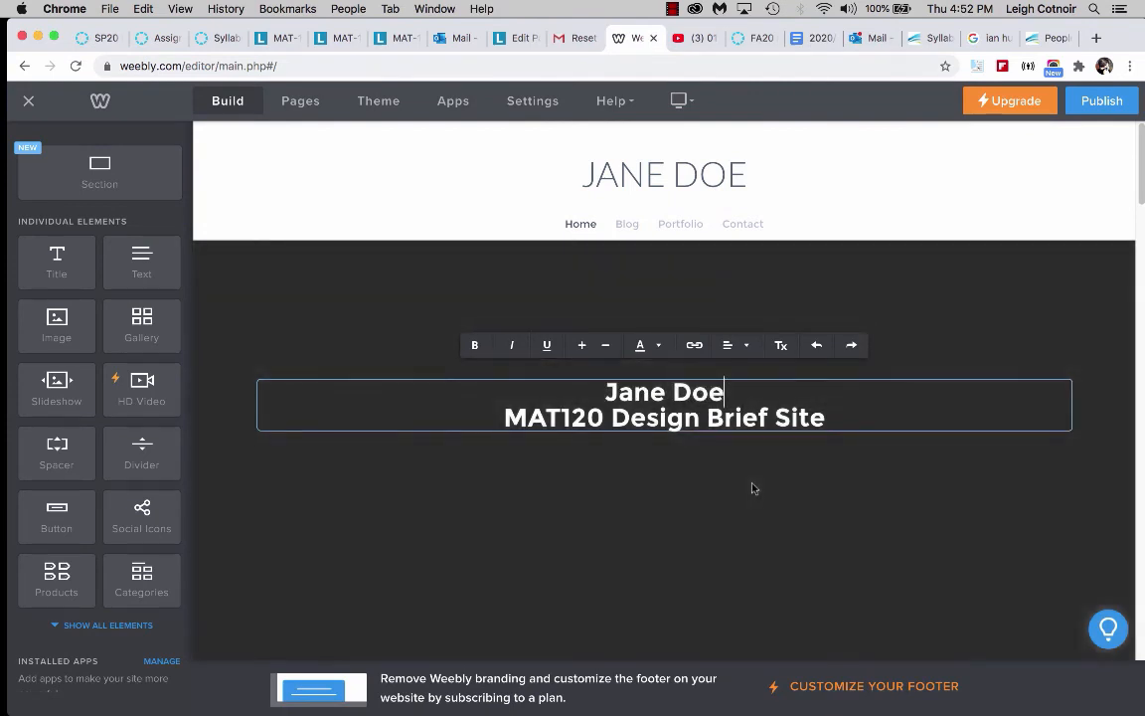
{"action": "left_click", "coordinate": [626, 226]}
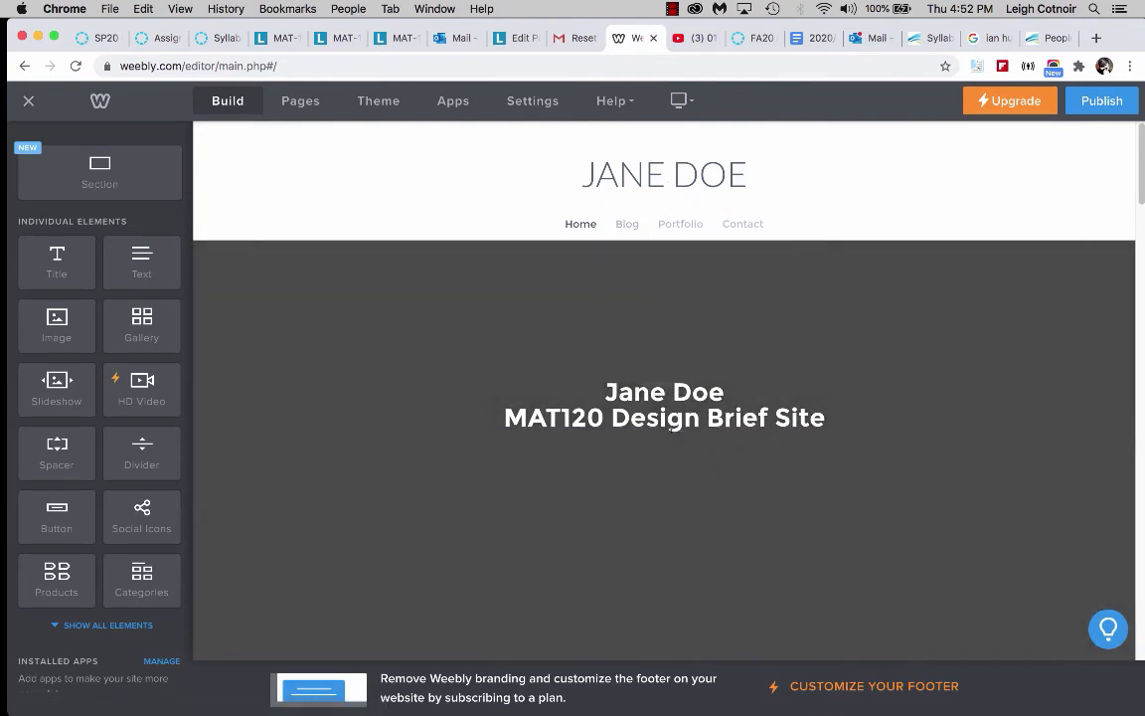
{"action": "left_click", "coordinate": [616, 416]}
{"action": "left_click_drag", "start_coordinate": [612, 417], "coordinate": [685, 501]}
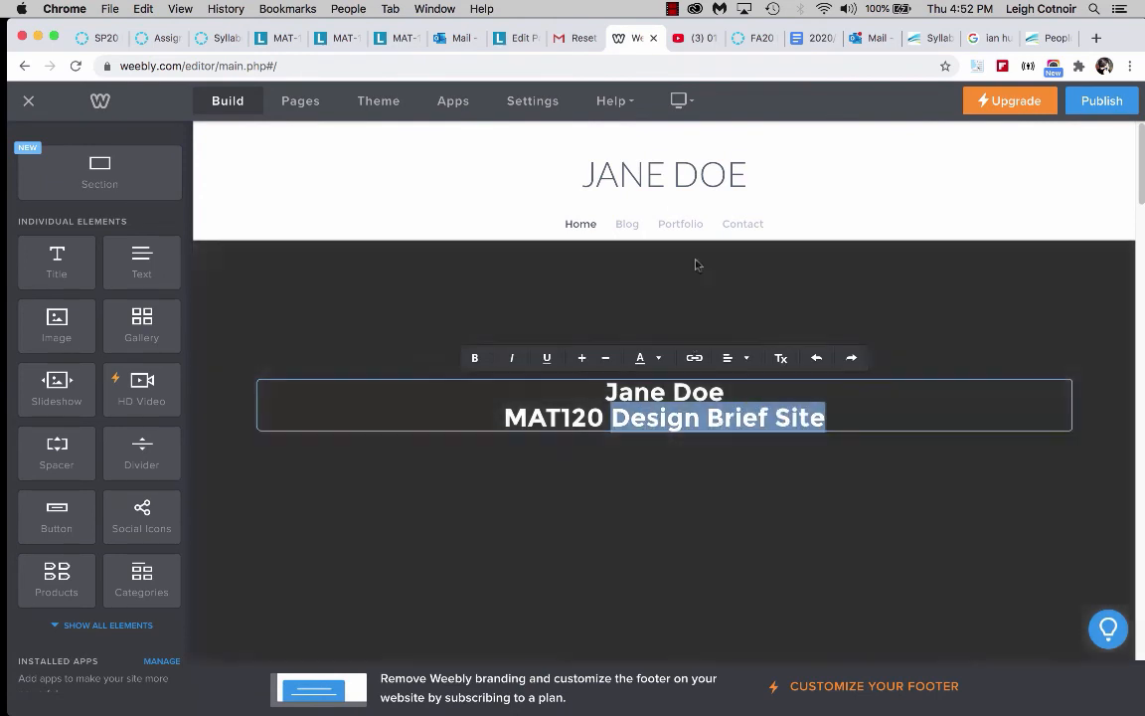
{"action": "left_click", "coordinate": [693, 309]}
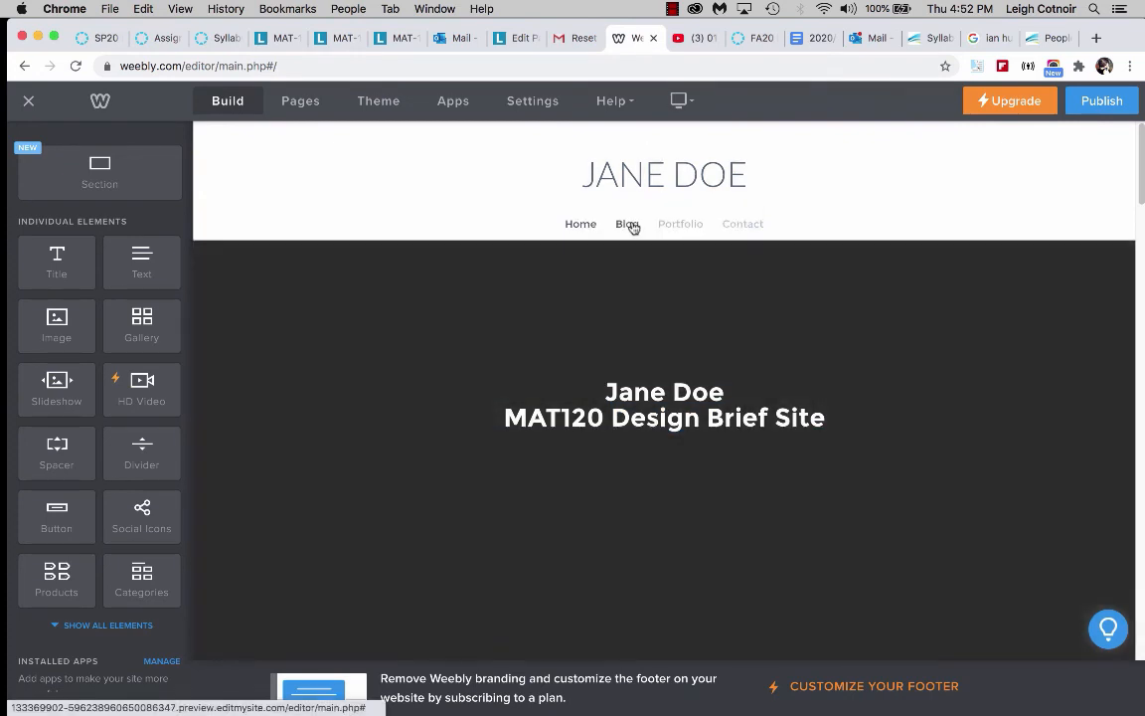
On the Blog page, retitle the banner heading as "Research, Writing, + Ideas".
{"action": "left_click", "coordinate": [629, 224]}
{"action": "left_click", "coordinate": [656, 323]}
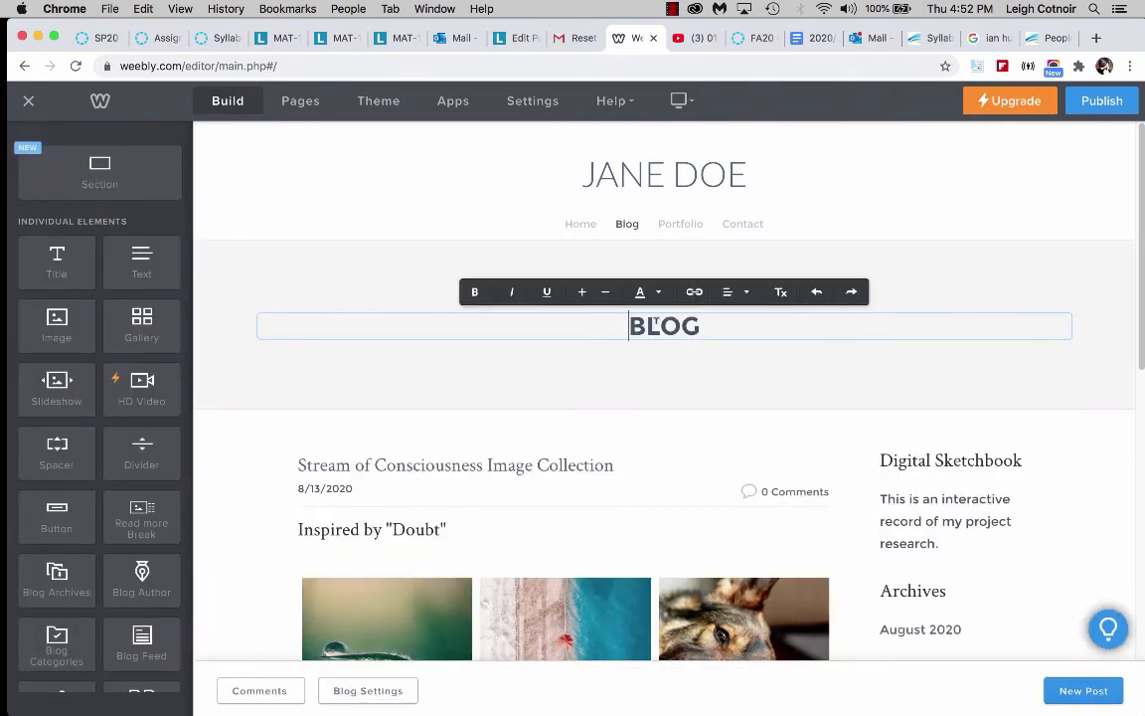
{"action": "left_click_drag", "start_coordinate": [629, 326], "coordinate": [824, 322]}
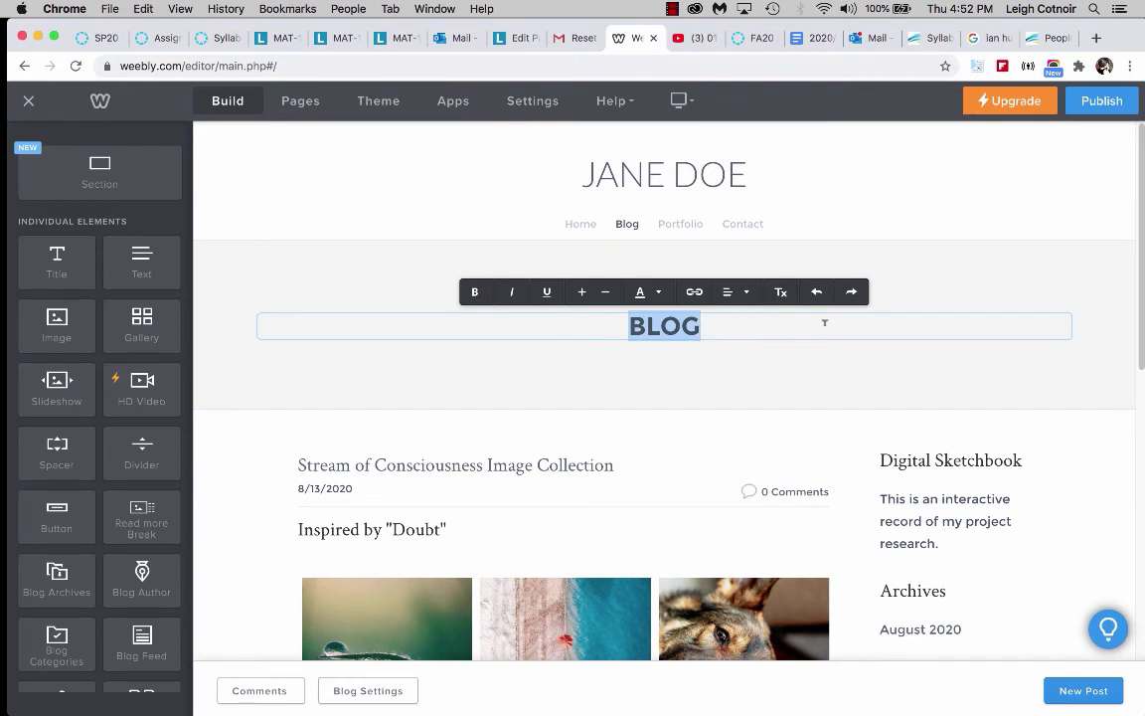
{"action": "type", "text": "Reseach"}
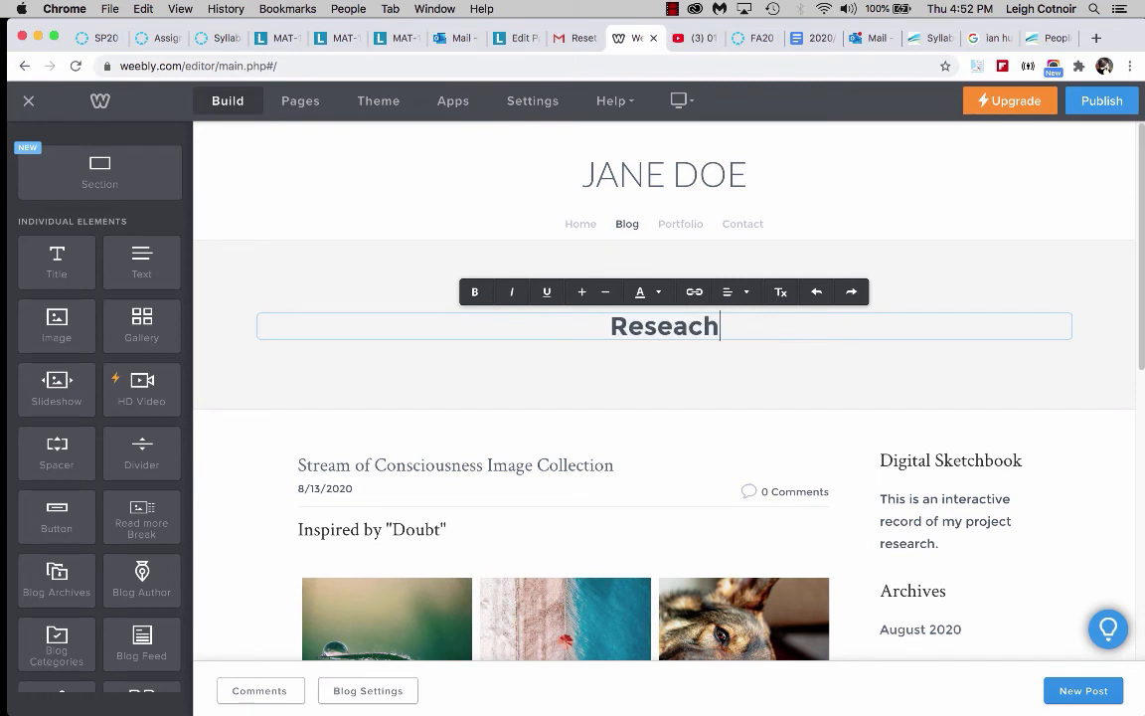
{"action": "key", "text": "BackSpace"}
{"action": "key", "text": "BackSpace"}
{"action": "type", "text": "rch, Writin"}
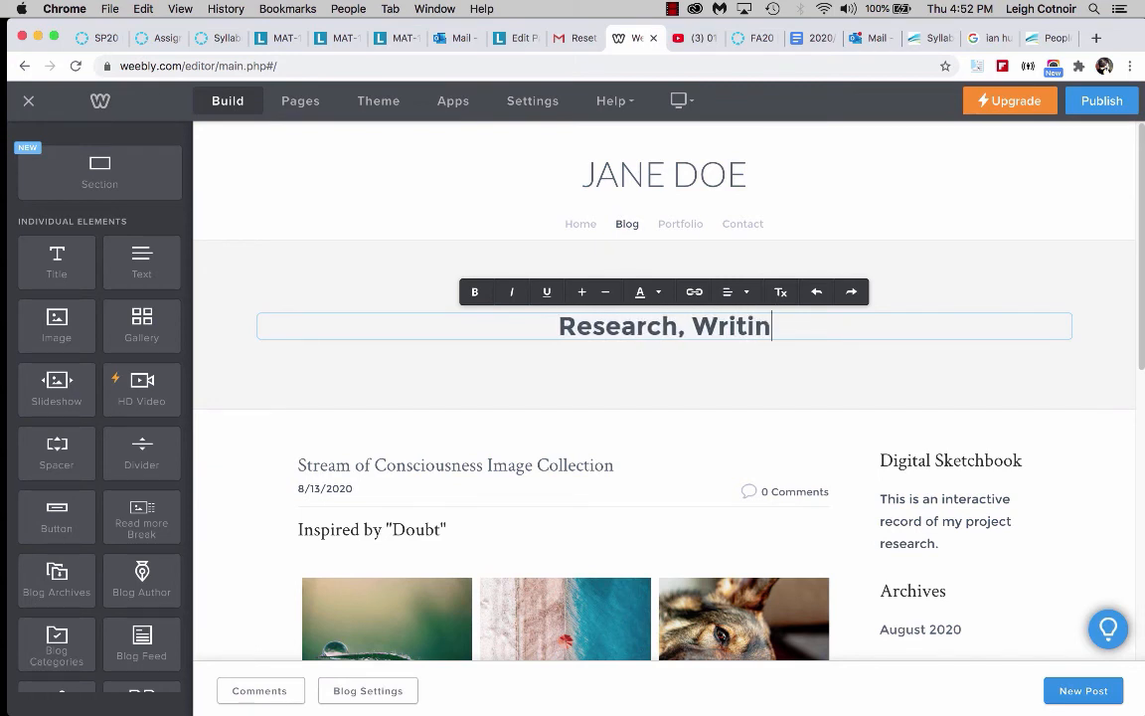
{"action": "type", "text": "g, + "}
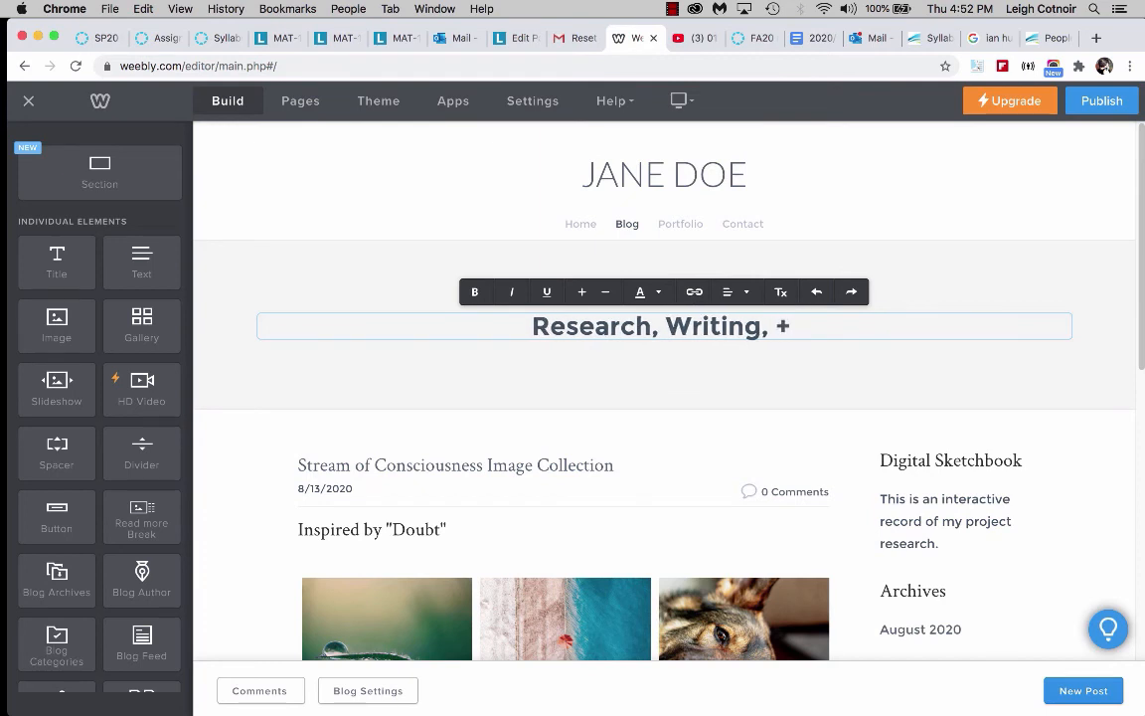
{"action": "type", "text": "Ideas"}
{"action": "left_click", "coordinate": [876, 375]}
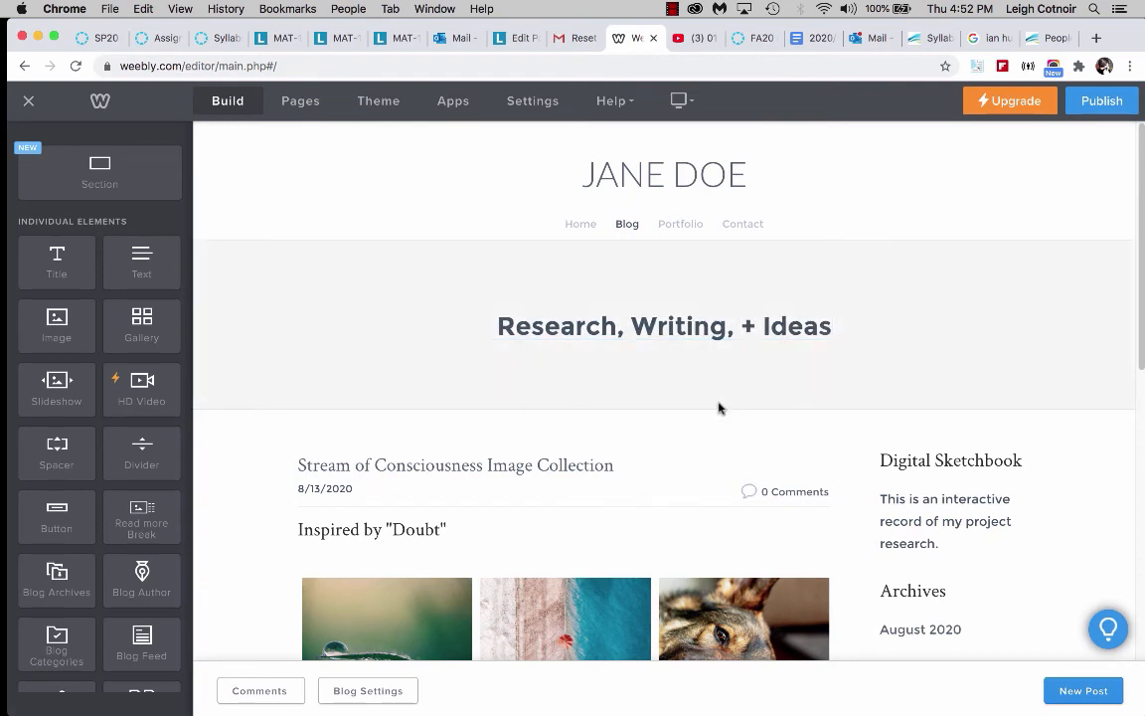
Publish the site on a free Weebly.com subdomain named after the site owner, then close the confirmation.
{"action": "left_click", "coordinate": [1102, 102]}
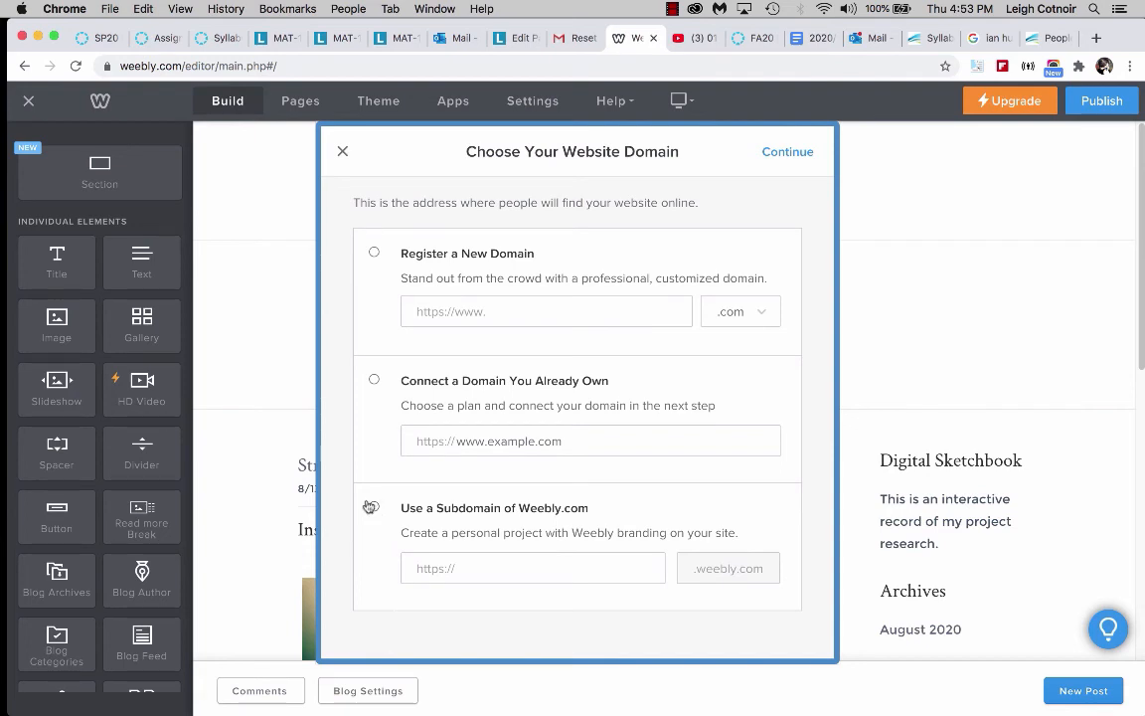
{"action": "left_click", "coordinate": [375, 508]}
{"action": "left_click", "coordinate": [458, 568]}
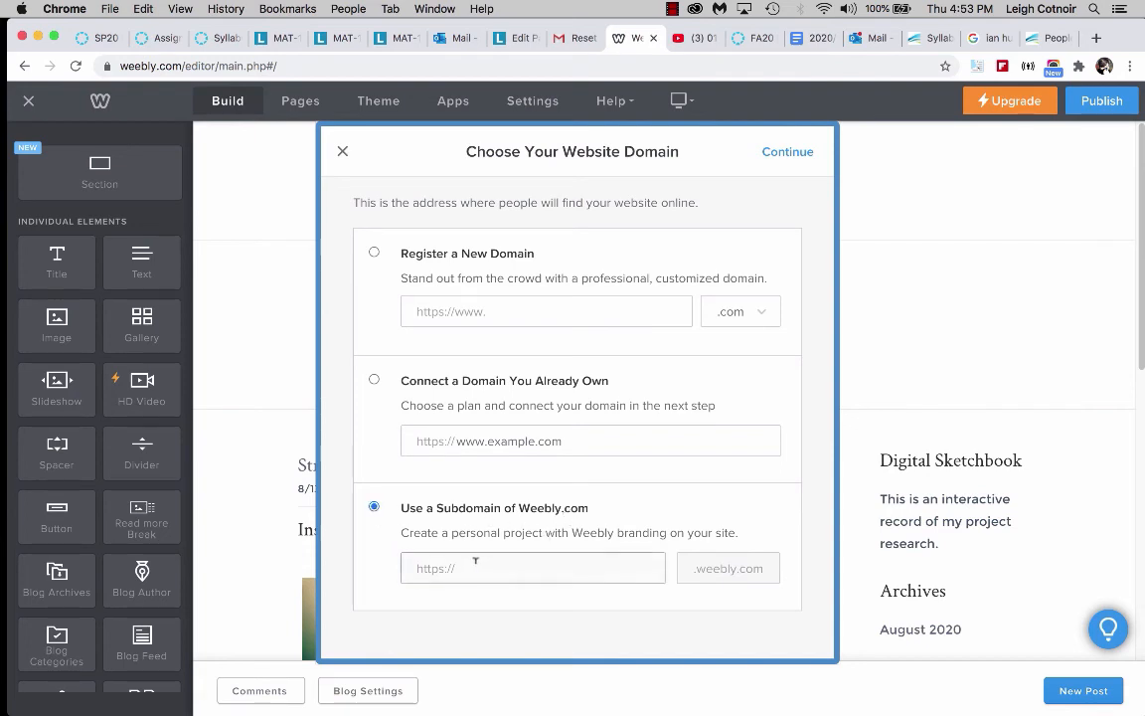
{"action": "type", "text": "cotnoir"}
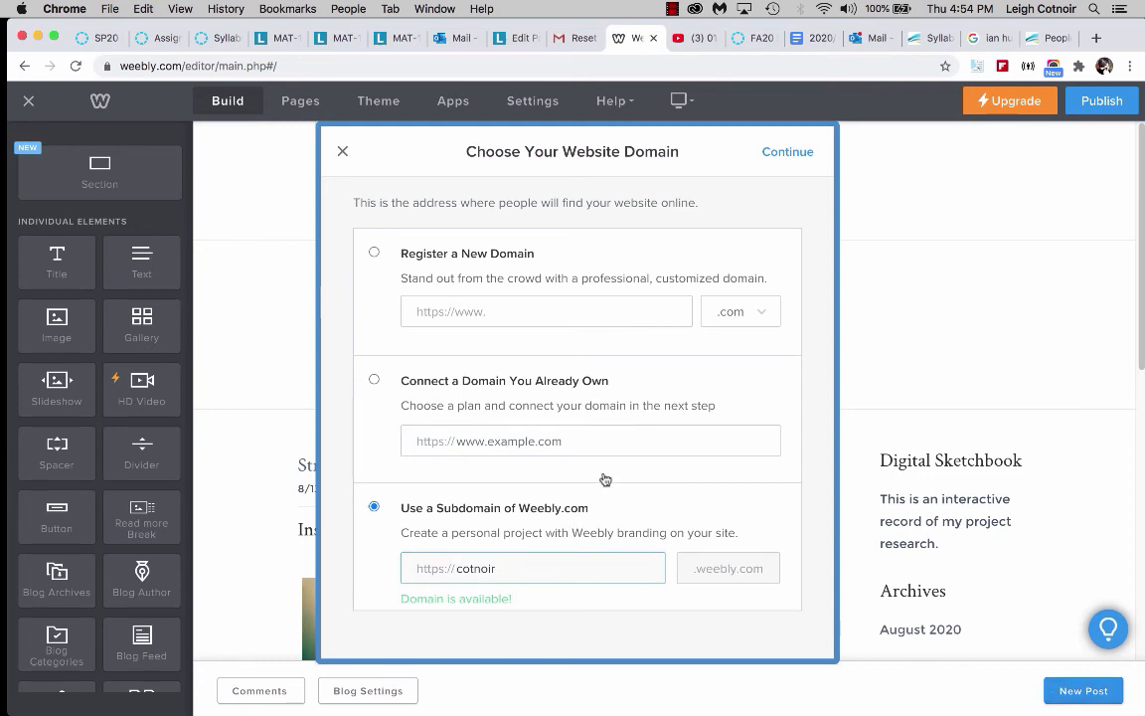
{"action": "left_click", "coordinate": [787, 152]}
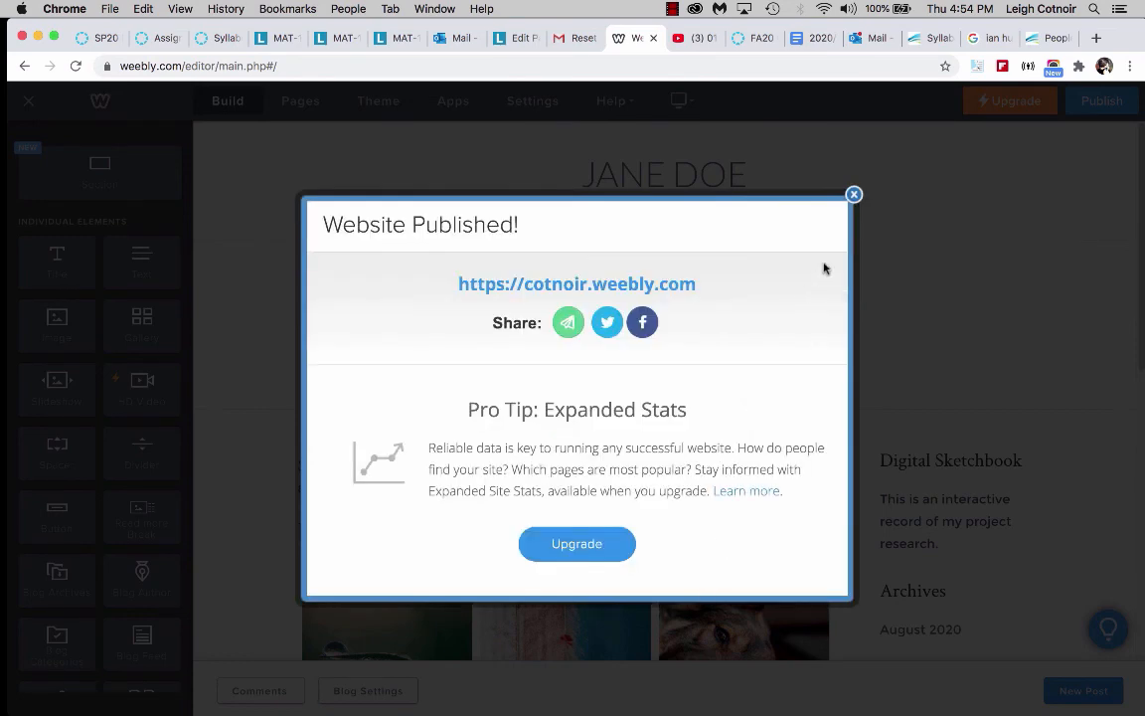
{"action": "left_click", "coordinate": [854, 196]}
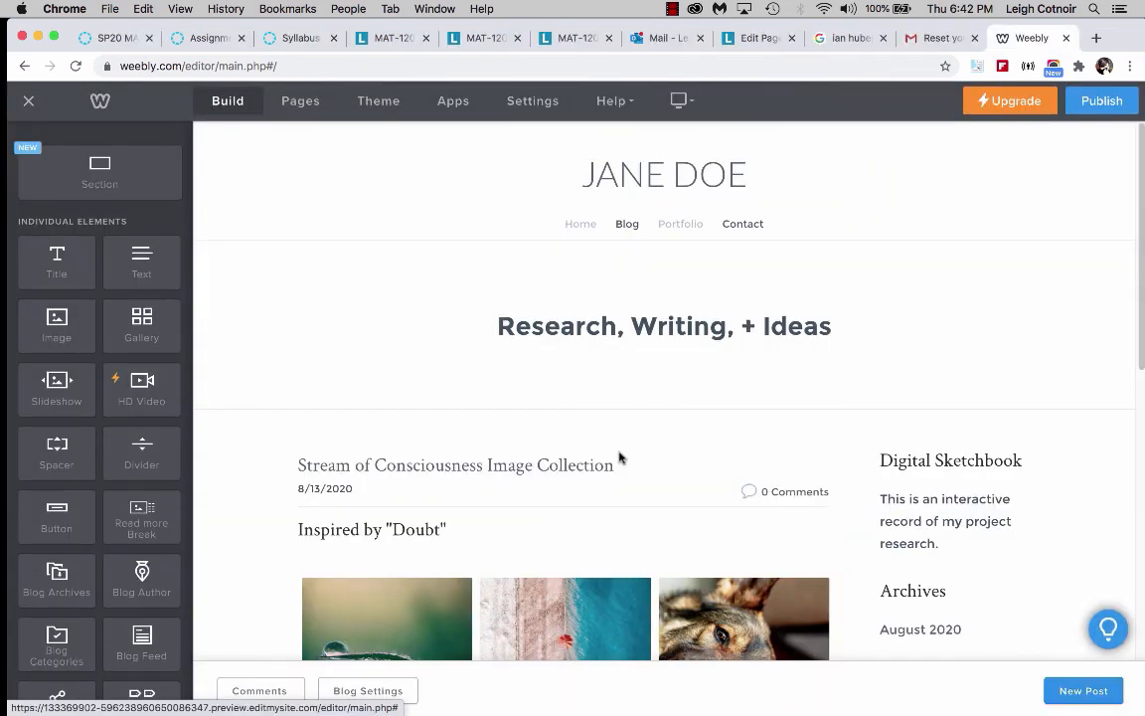
Open the published site's weebly.com address in a new browser tab and scroll through its Home page.
{"action": "left_click", "coordinate": [1097, 39]}
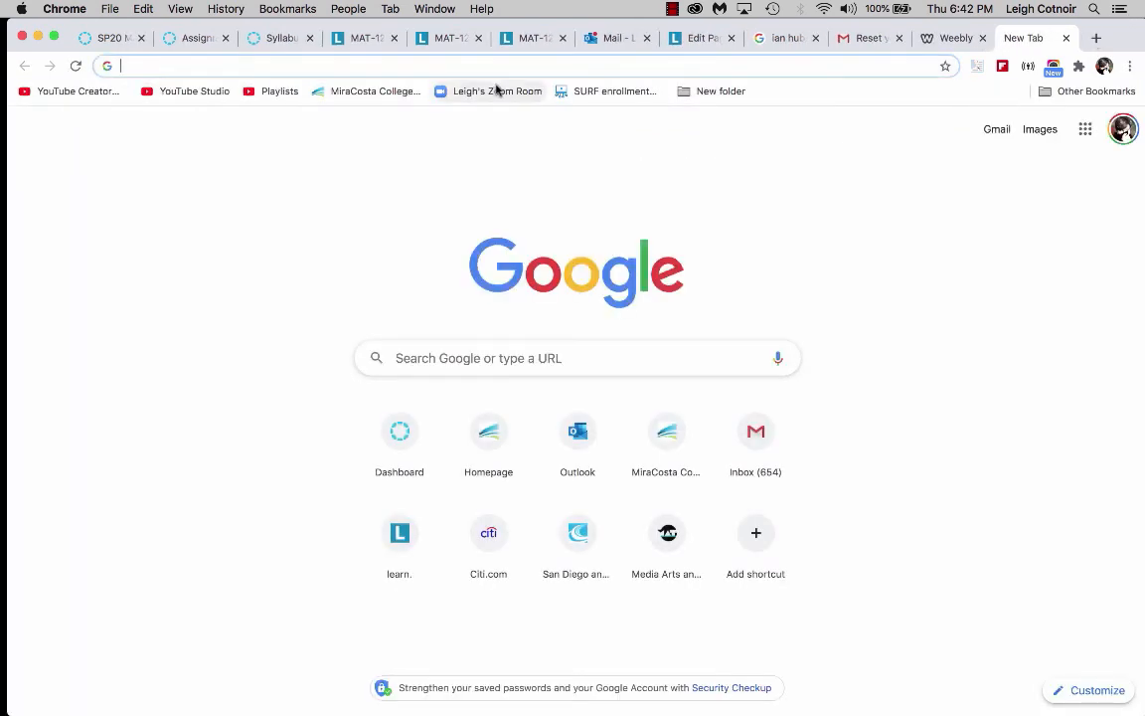
{"action": "type", "text": "cotnoir.weebly.com"}
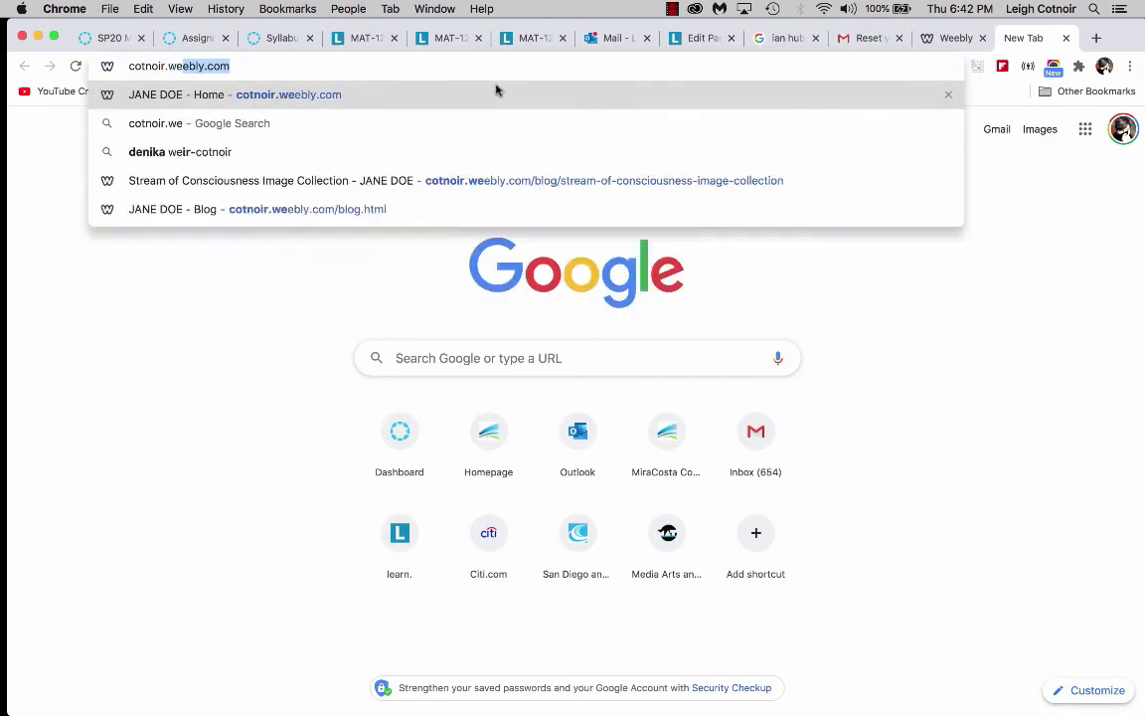
{"action": "key", "text": "Return"}
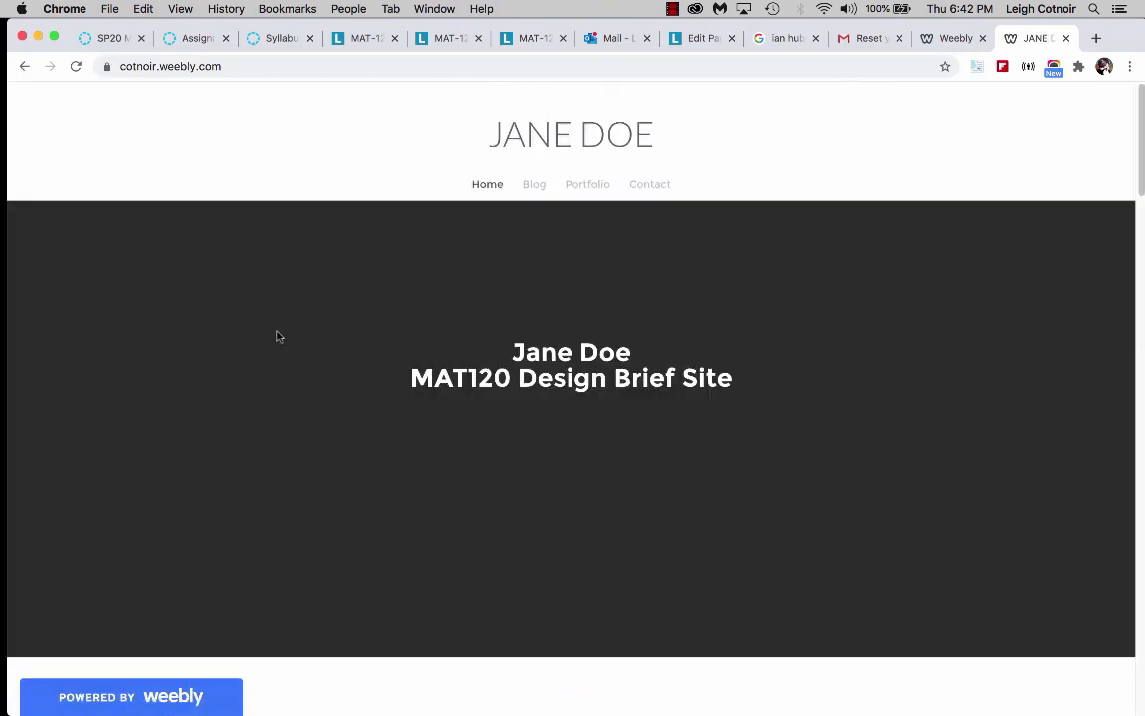
{"action": "scroll", "coordinate": [448, 444], "scroll_direction": "down", "scroll_amount": 5}
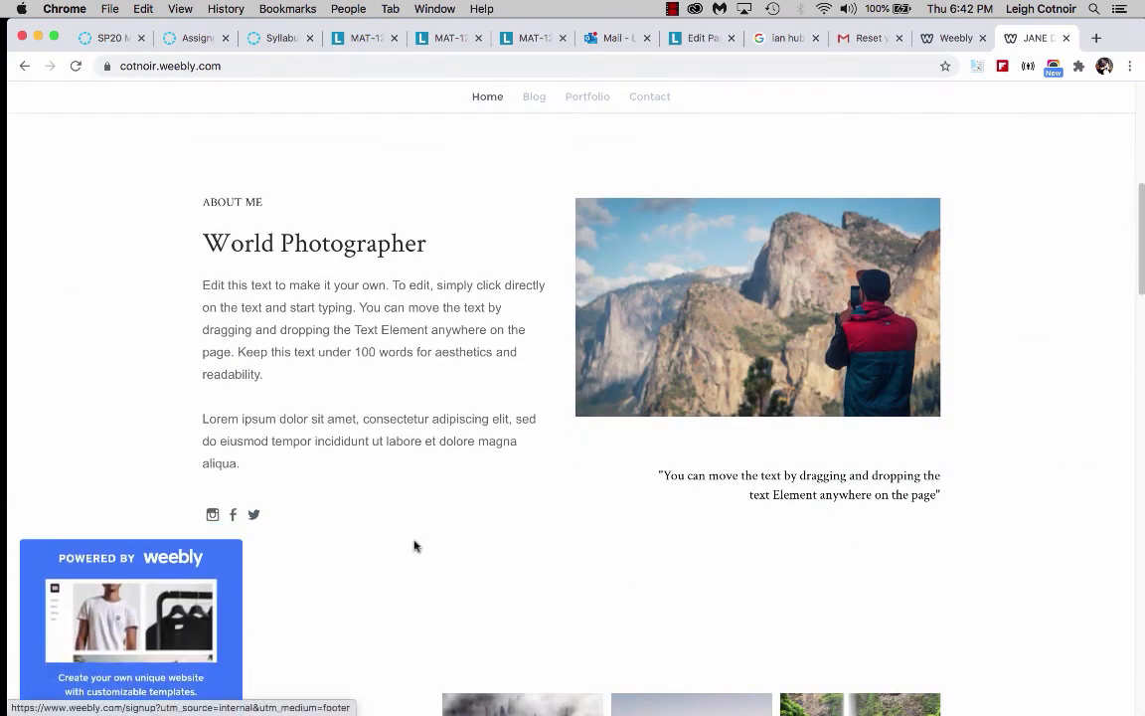
{"action": "scroll", "coordinate": [612, 623], "scroll_direction": "up", "scroll_amount": 5}
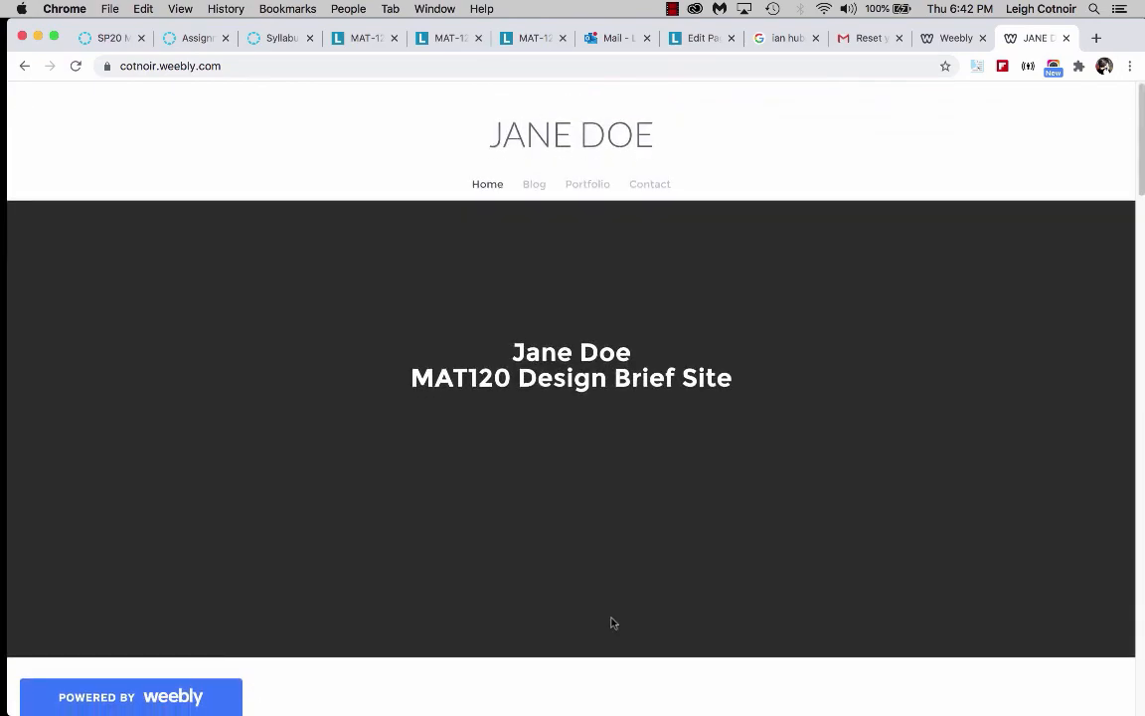
{"action": "scroll", "coordinate": [611, 623], "scroll_direction": "down", "scroll_amount": 10}
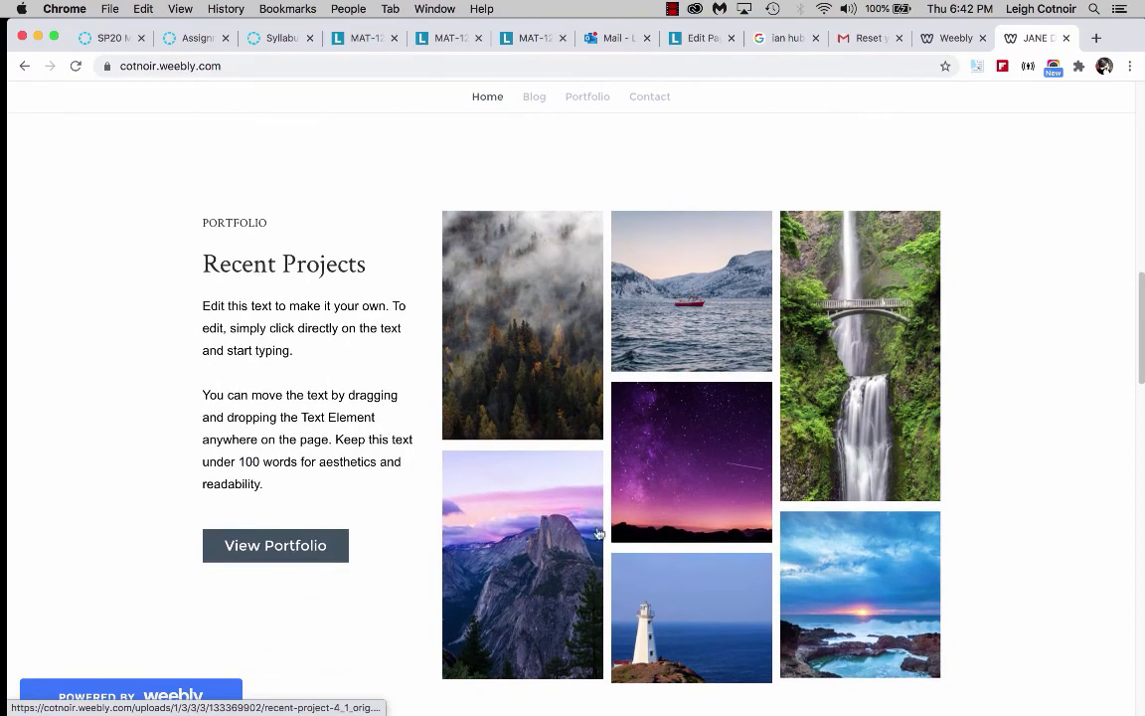
{"action": "scroll", "coordinate": [665, 537], "scroll_direction": "down", "scroll_amount": 10}
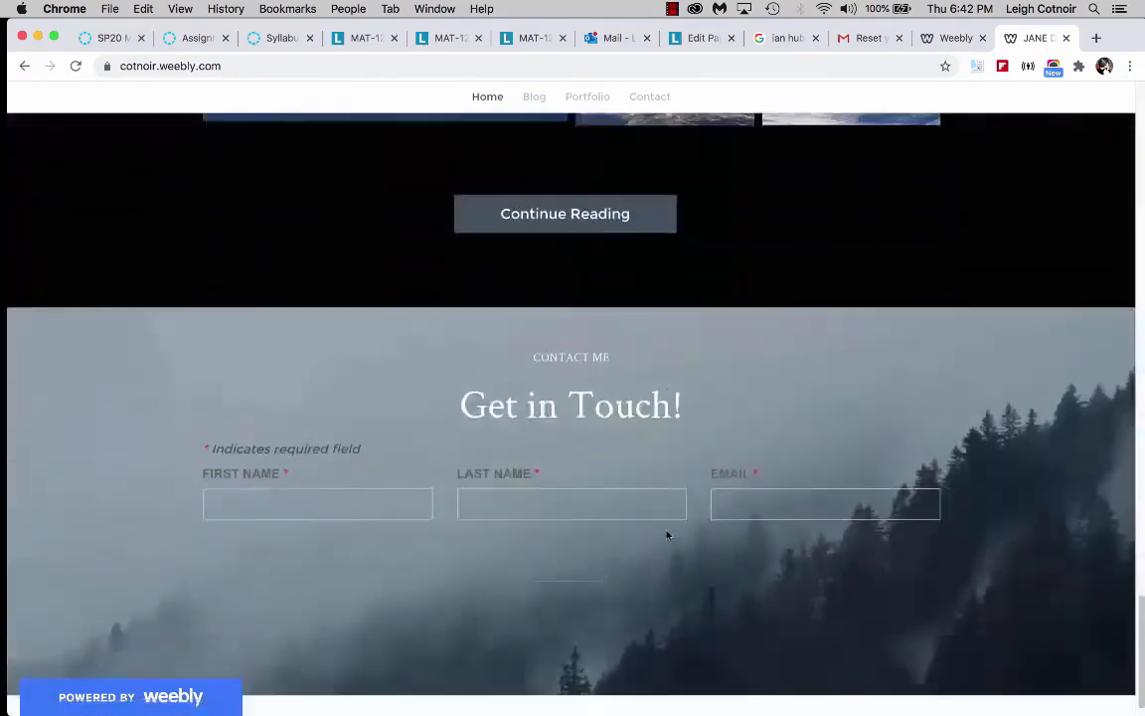
{"action": "scroll", "coordinate": [667, 535], "scroll_direction": "up", "scroll_amount": 20}
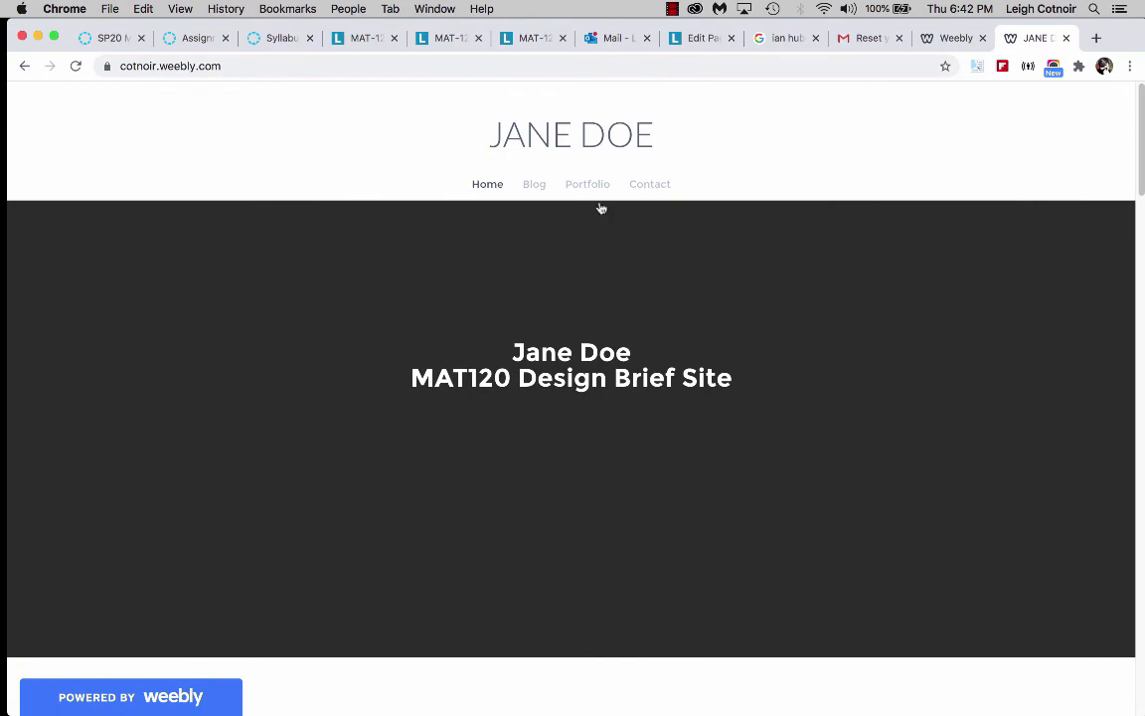
Open the live Blog page and follow a gallery photo's Unsplash credit link, then close that tab.
{"action": "left_click", "coordinate": [534, 184]}
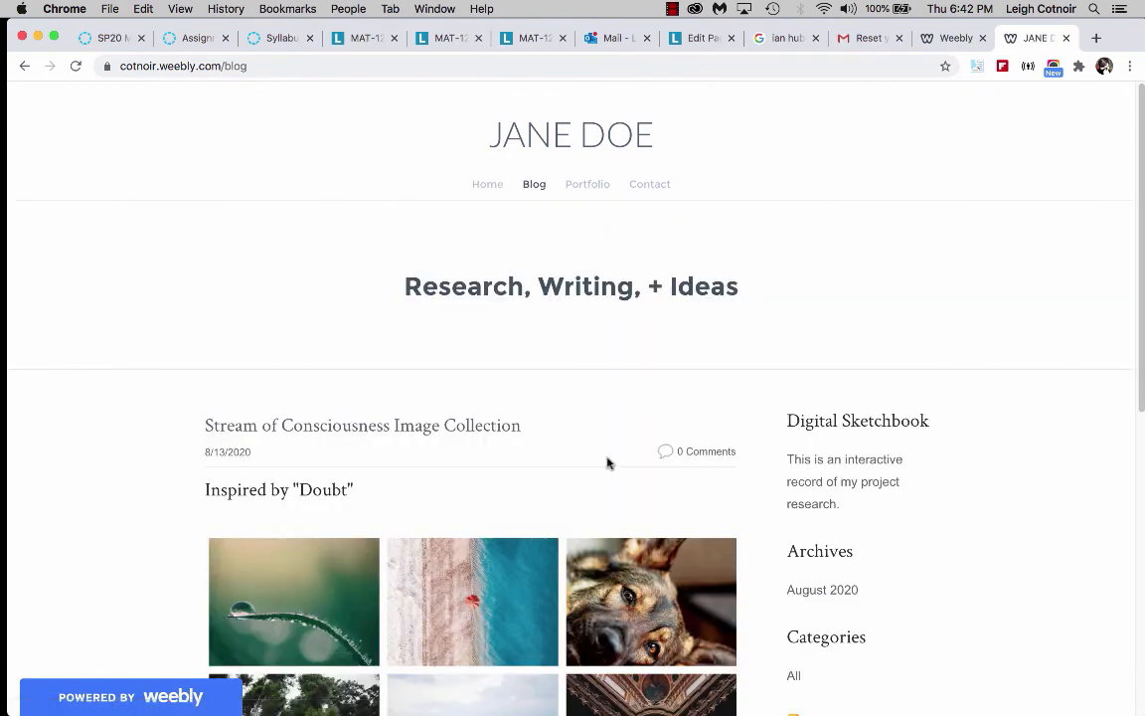
{"action": "scroll", "coordinate": [608, 463], "scroll_direction": "down", "scroll_amount": 3}
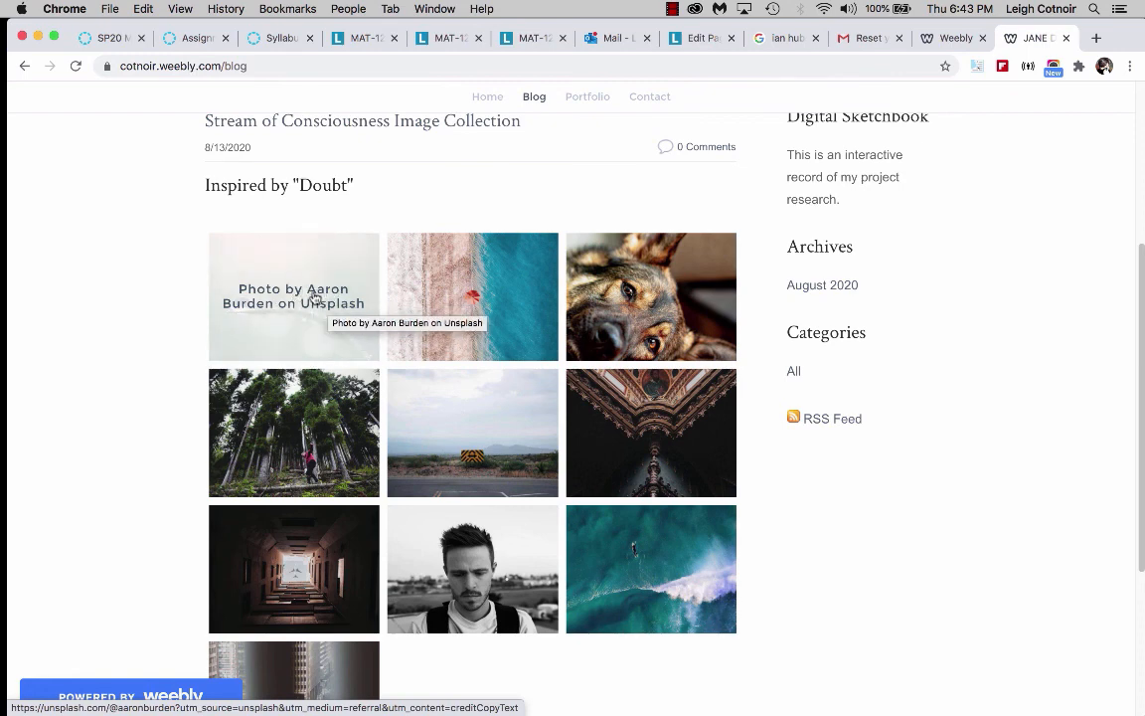
{"action": "left_click", "coordinate": [310, 320]}
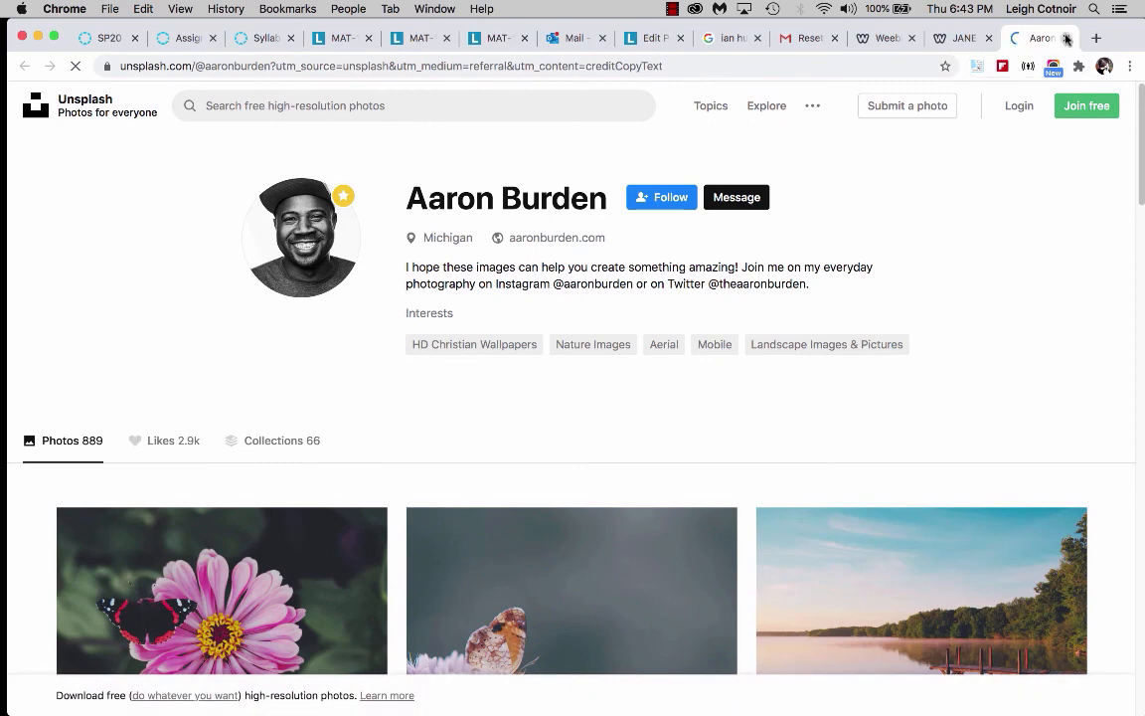
{"action": "left_click", "coordinate": [1067, 37]}
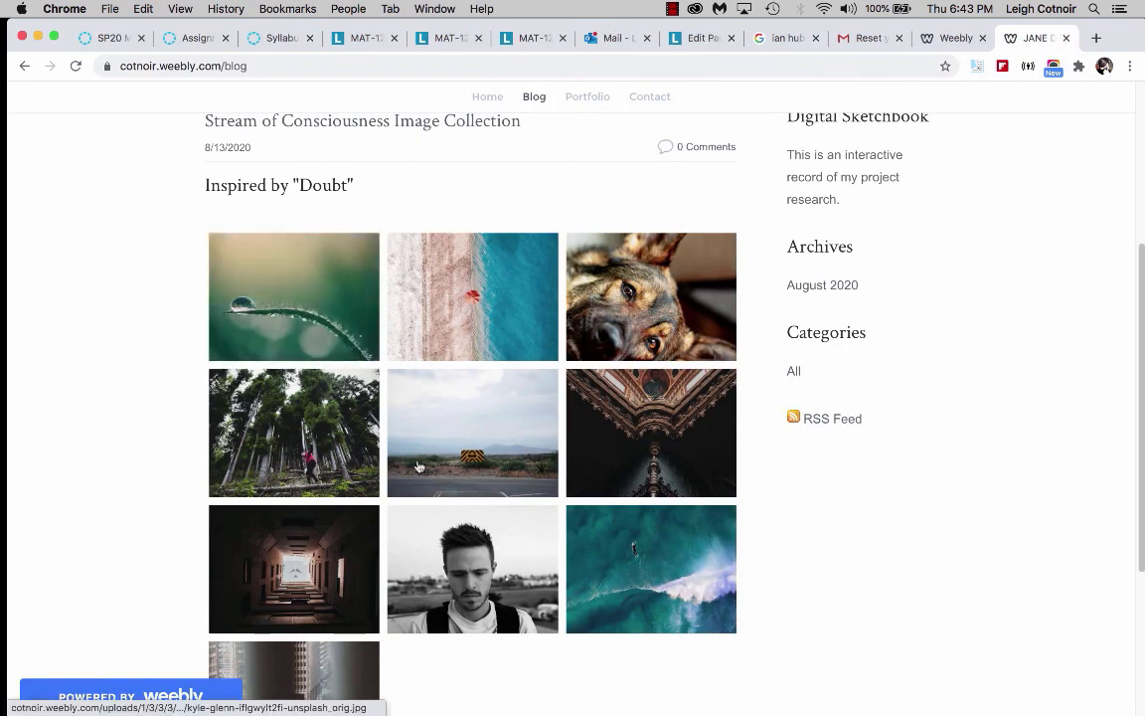
Enlarge a gallery image in the blog post to preview the lightbox view, then close it.
{"action": "left_click", "coordinate": [473, 435]}
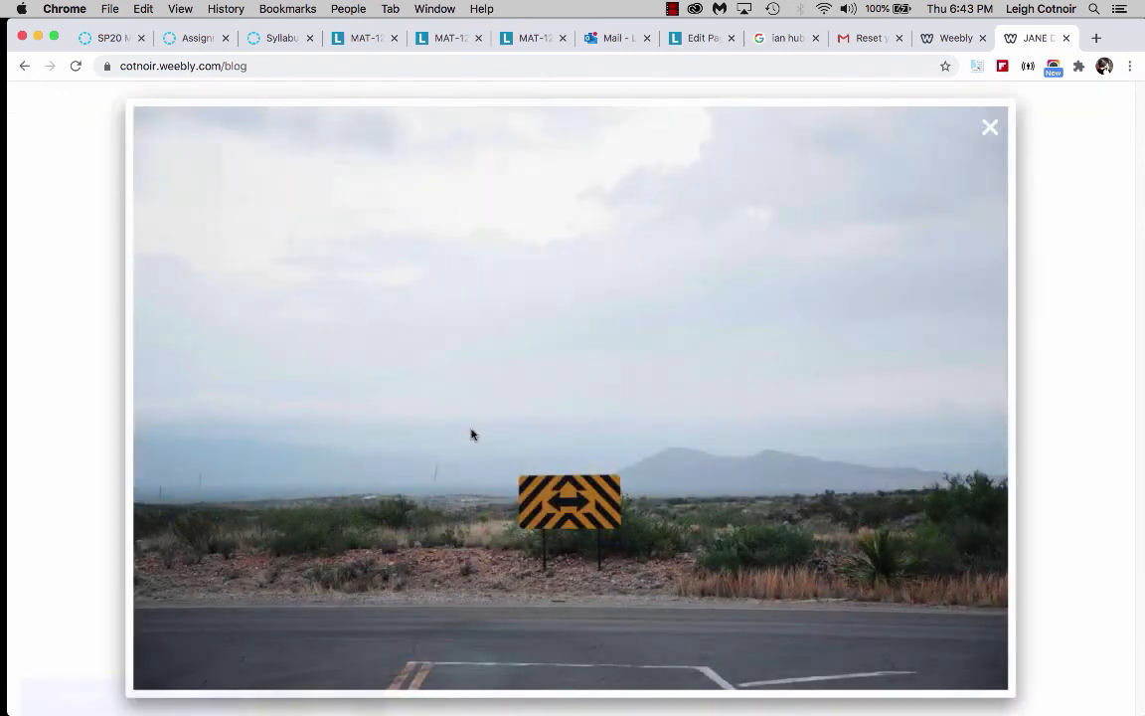
{"action": "left_click", "coordinate": [990, 131]}
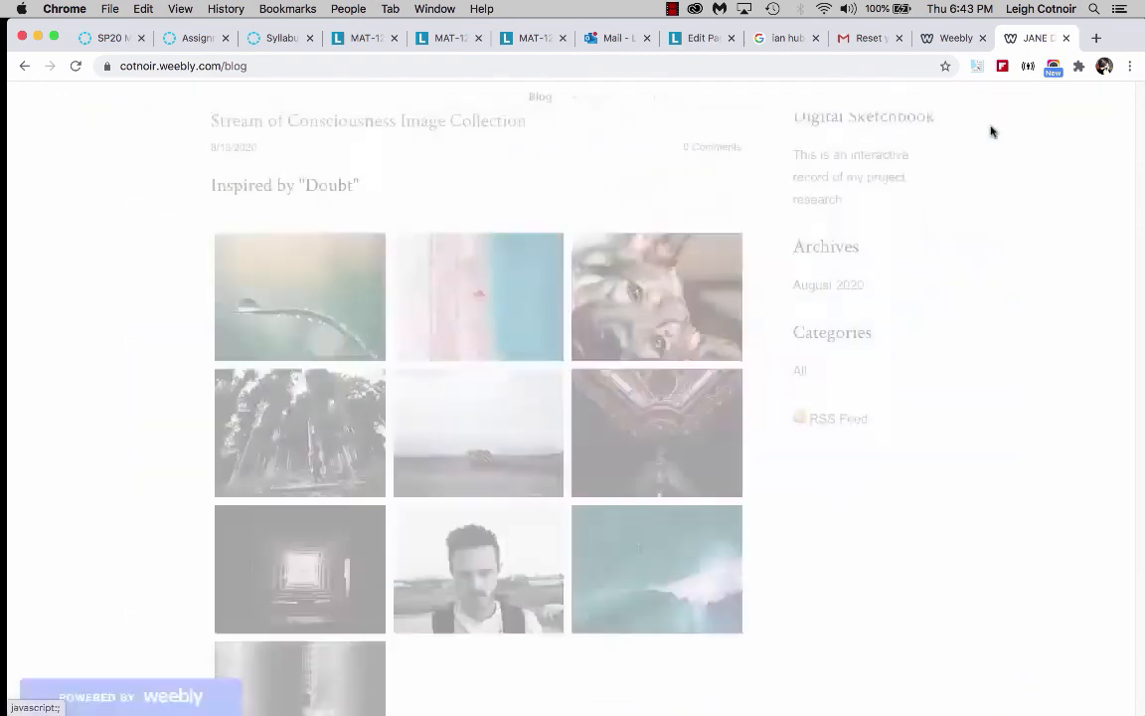
{"action": "scroll", "coordinate": [464, 445], "scroll_direction": "down", "scroll_amount": 3}
{"action": "scroll", "coordinate": [464, 444], "scroll_direction": "up", "scroll_amount": 4}
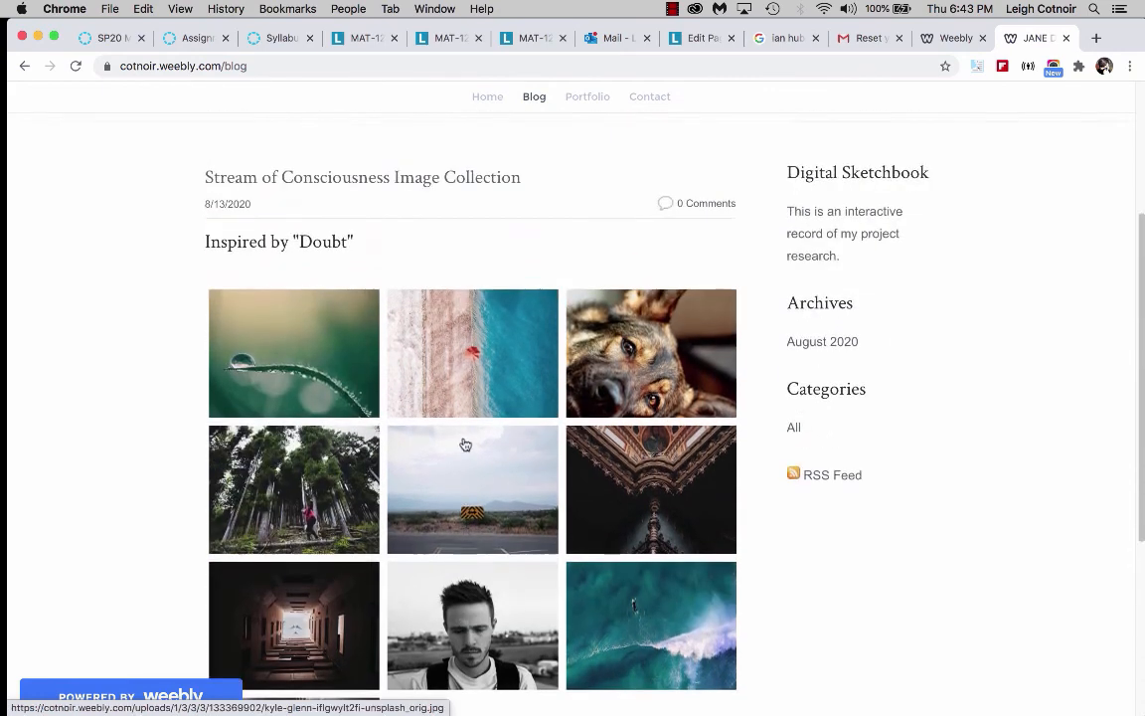
{"action": "scroll", "coordinate": [466, 442], "scroll_direction": "down", "scroll_amount": 2}
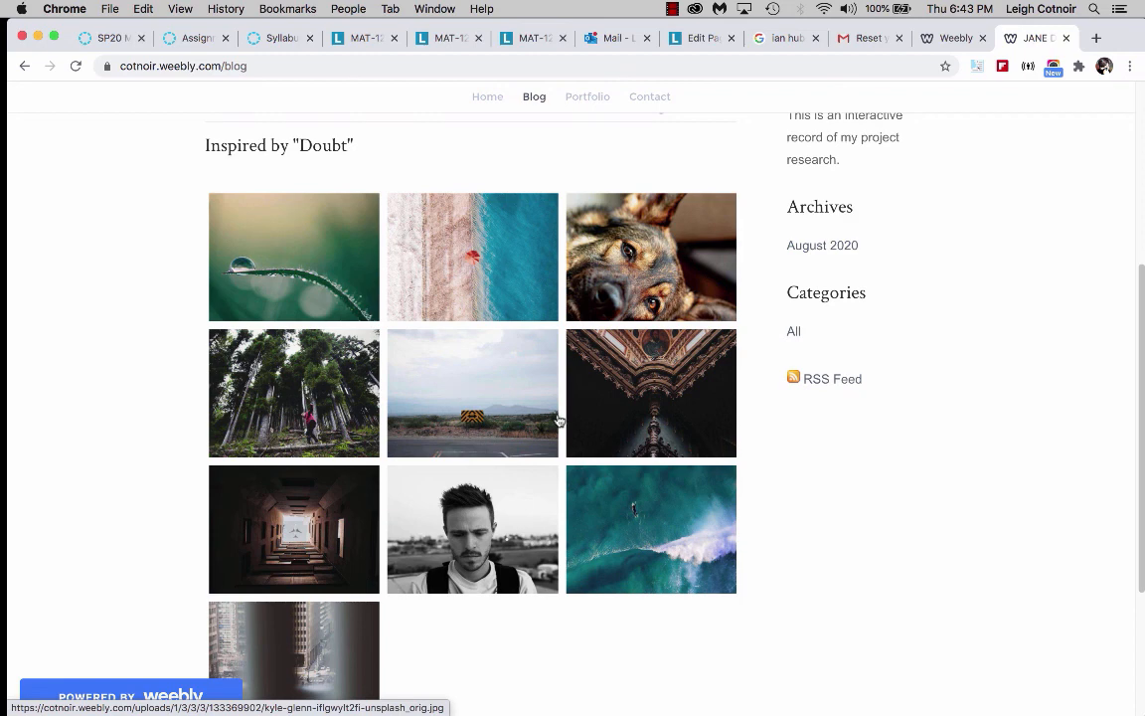
{"action": "left_click", "coordinate": [415, 426]}
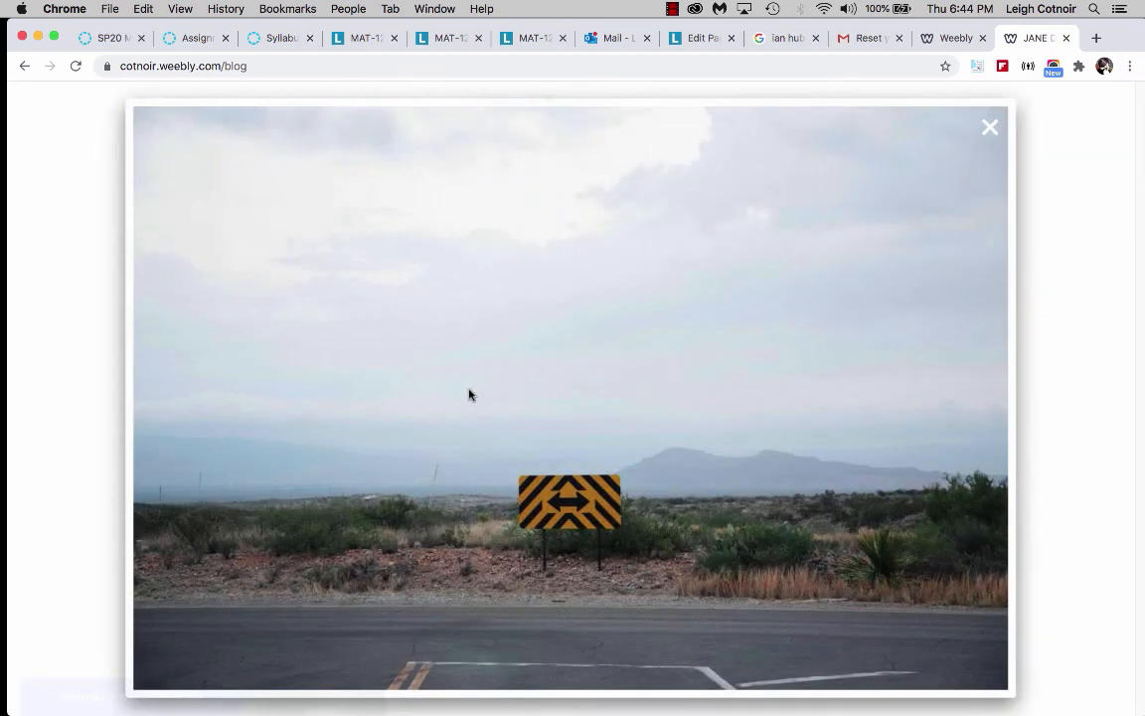
{"action": "left_click", "coordinate": [989, 126]}
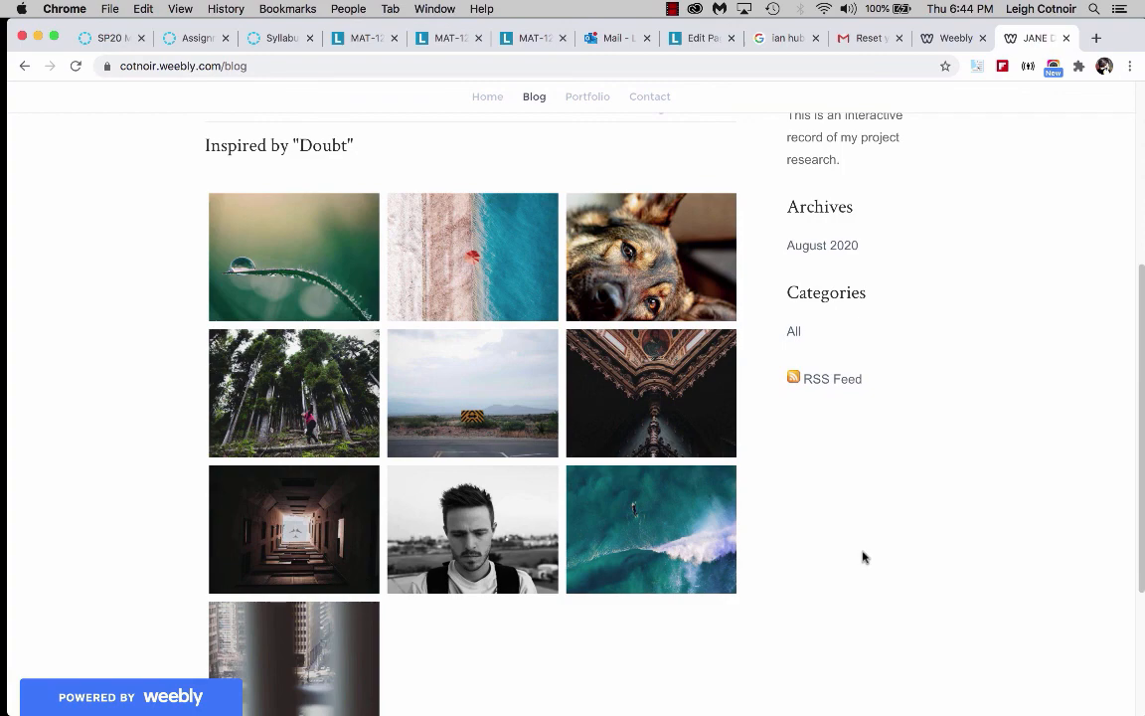
Close the live site tab and return to the blog page in the editor.
{"action": "left_click", "coordinate": [1067, 38]}
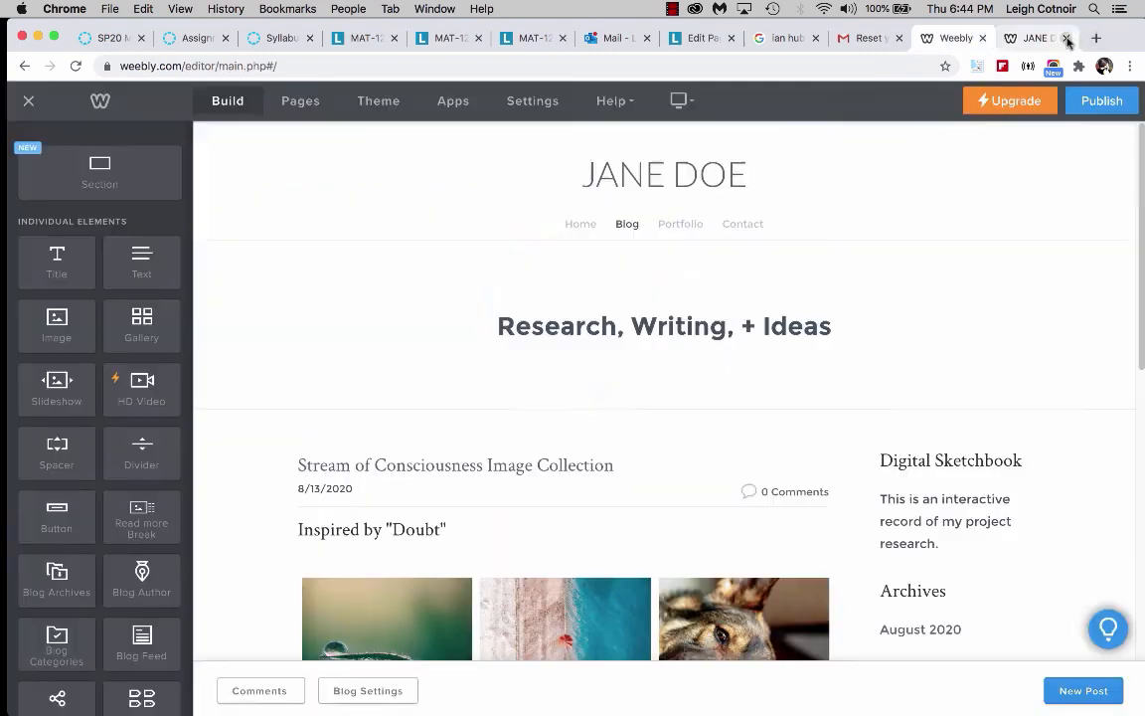
{"action": "scroll", "coordinate": [515, 408], "scroll_direction": "down", "scroll_amount": 1}
{"action": "scroll", "coordinate": [515, 408], "scroll_direction": "down", "scroll_amount": 3}
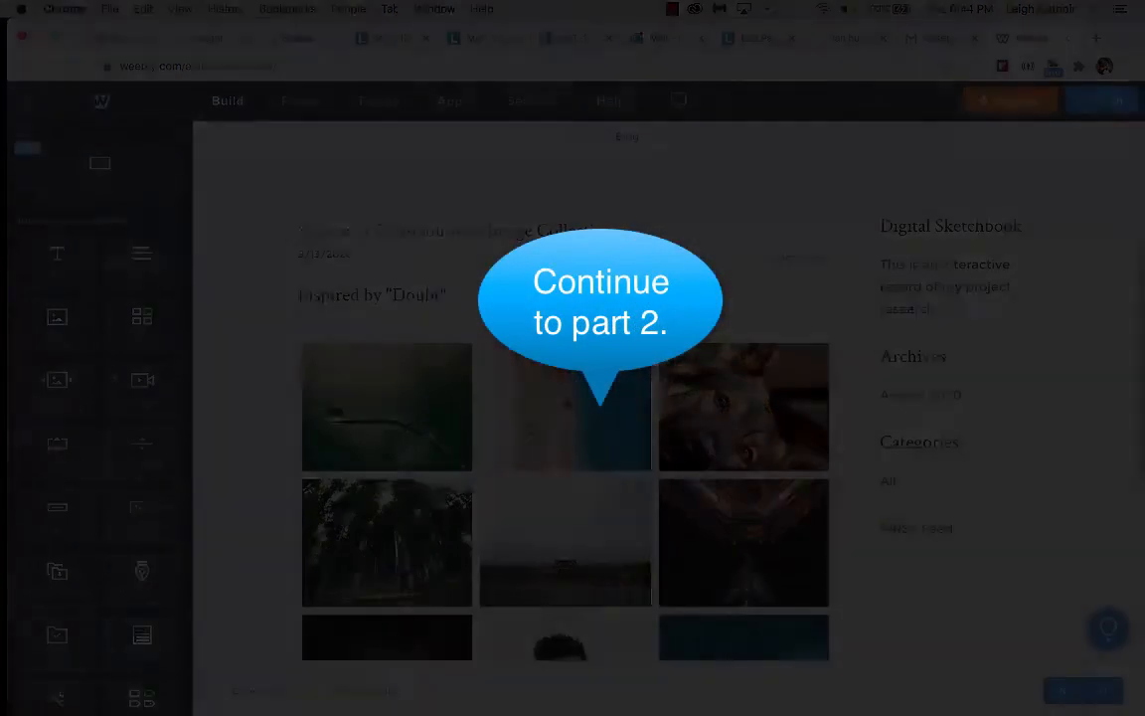